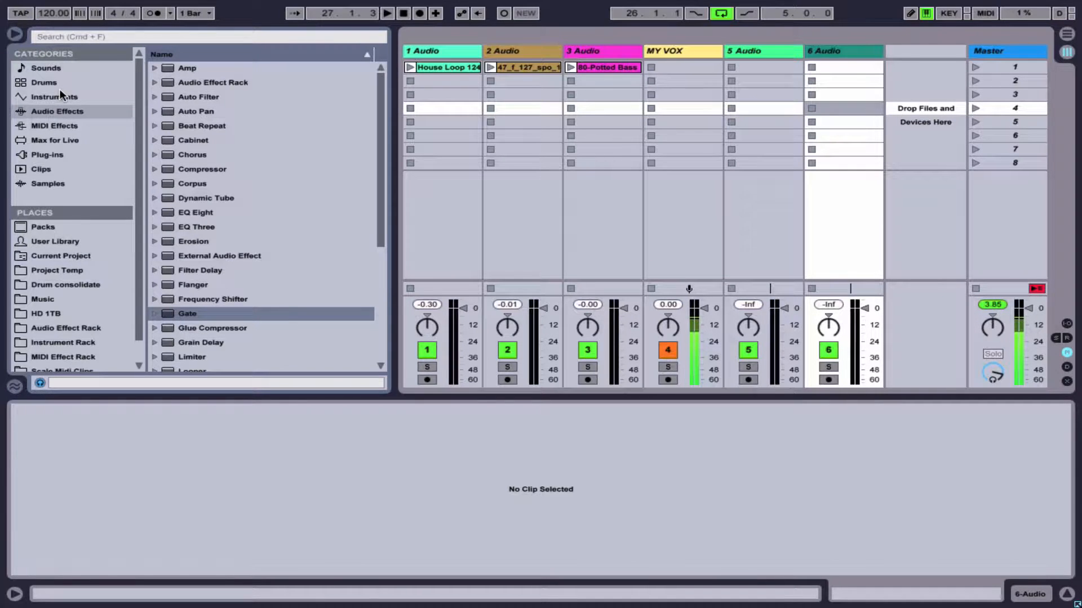
Step: With sample previewing off, place 80-Saw Vs Squares-Sus.aif on track 5 and 80-Potted Lead.aif on a new audio track
click(49, 183)
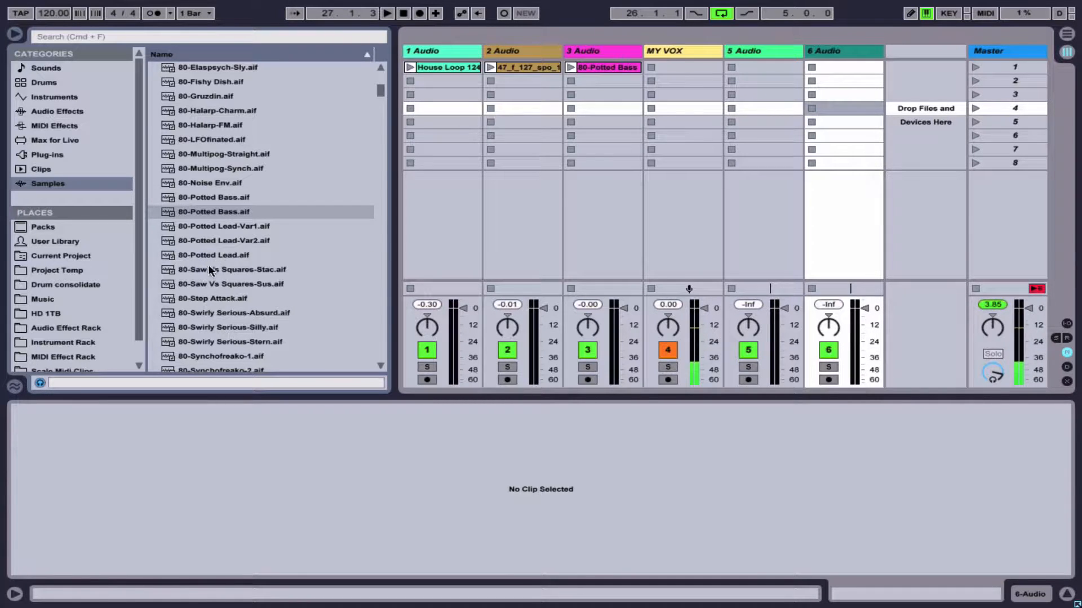
click(40, 383)
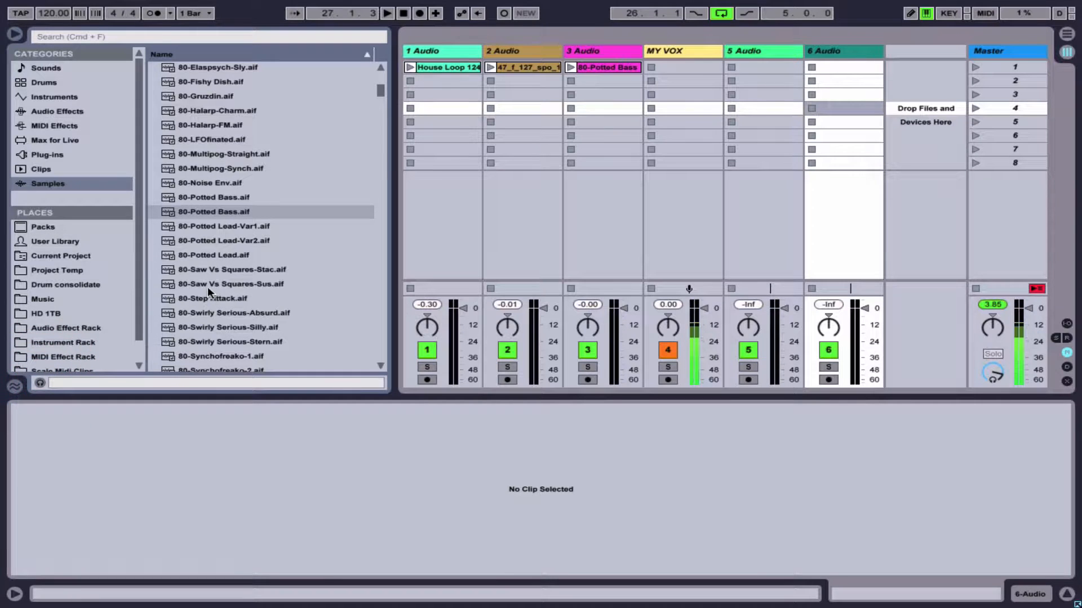
drag(205, 282, 754, 66)
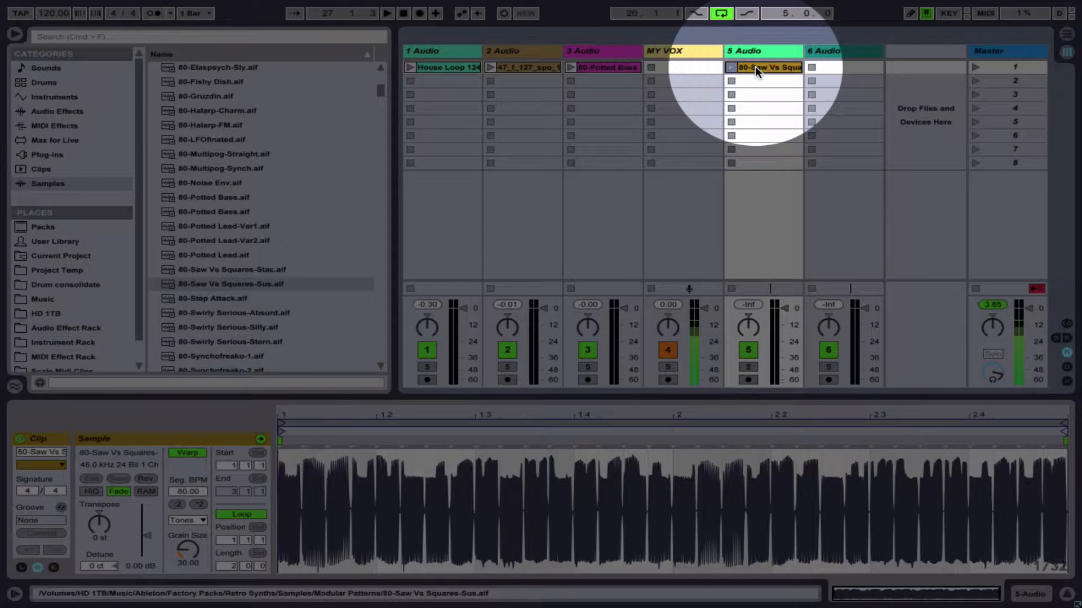
click(209, 255)
drag(210, 256, 910, 69)
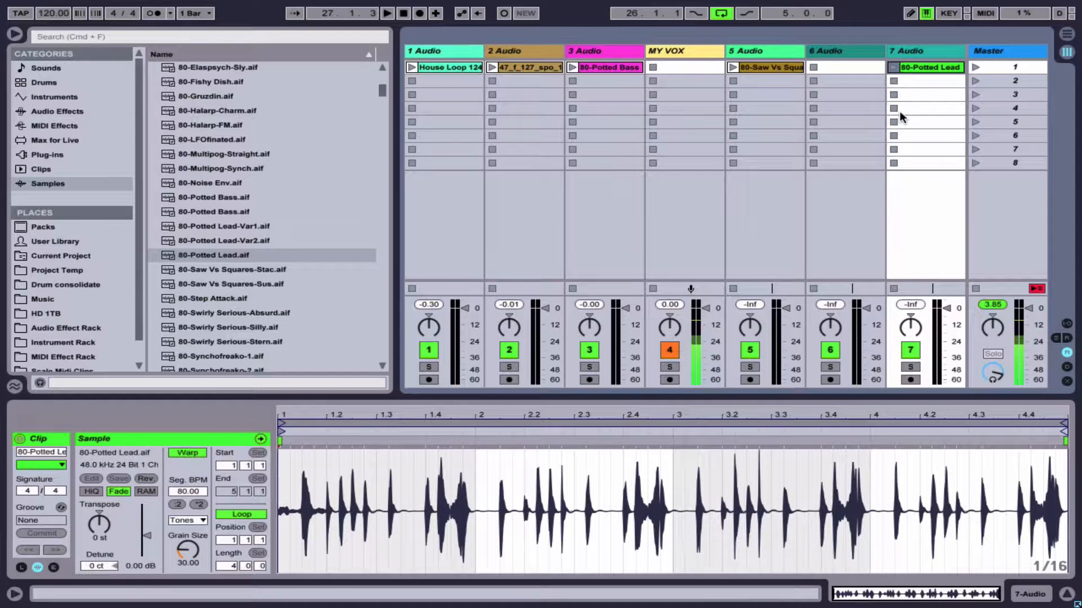
Step: Delete audio tracks 5 through 7 together
click(771, 50)
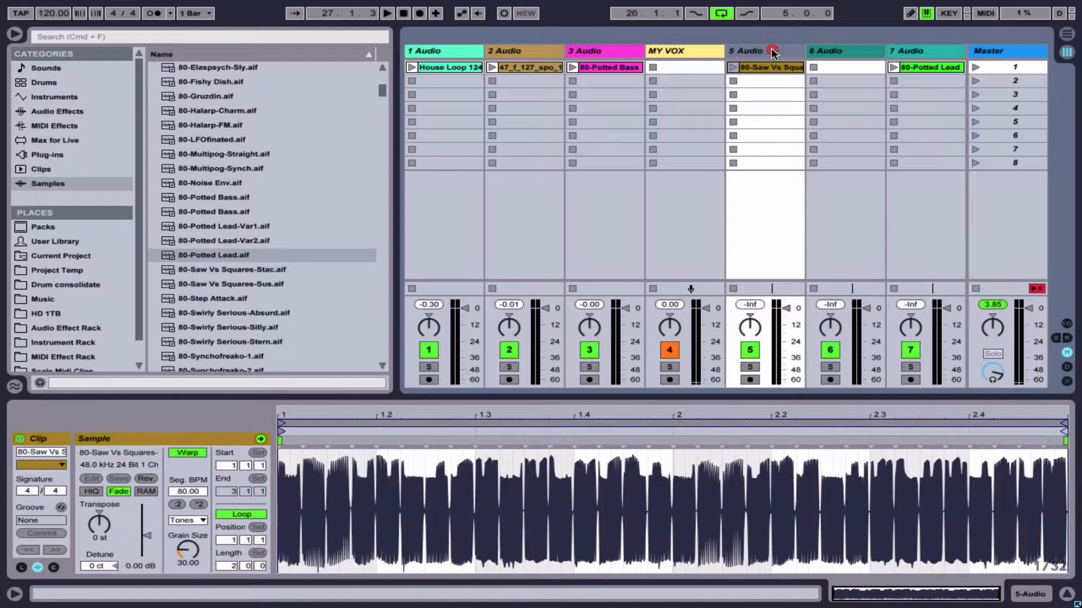
shift+click(902, 50)
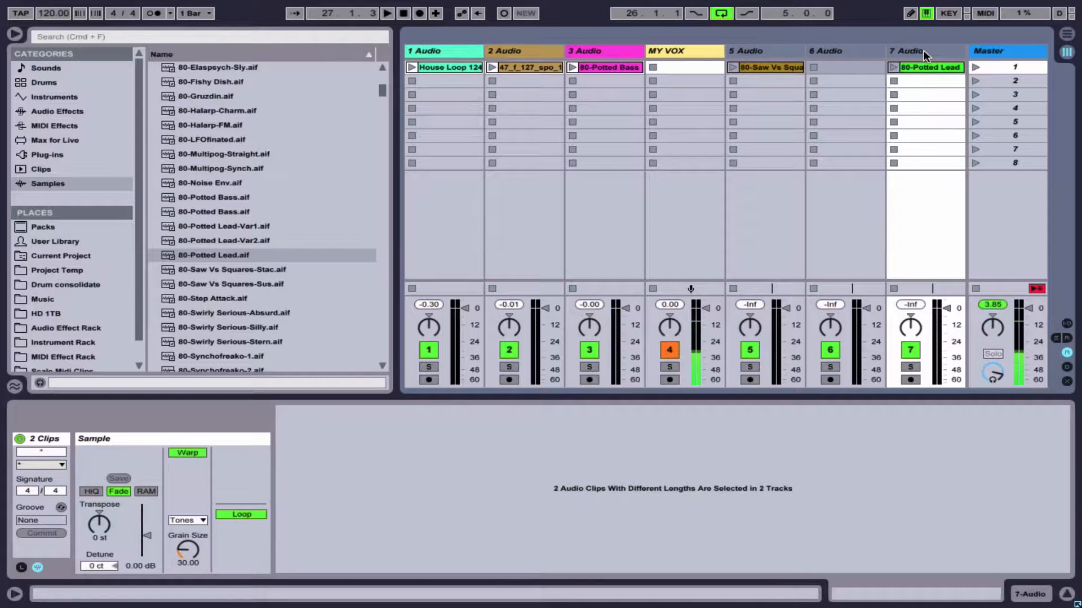
key(Delete)
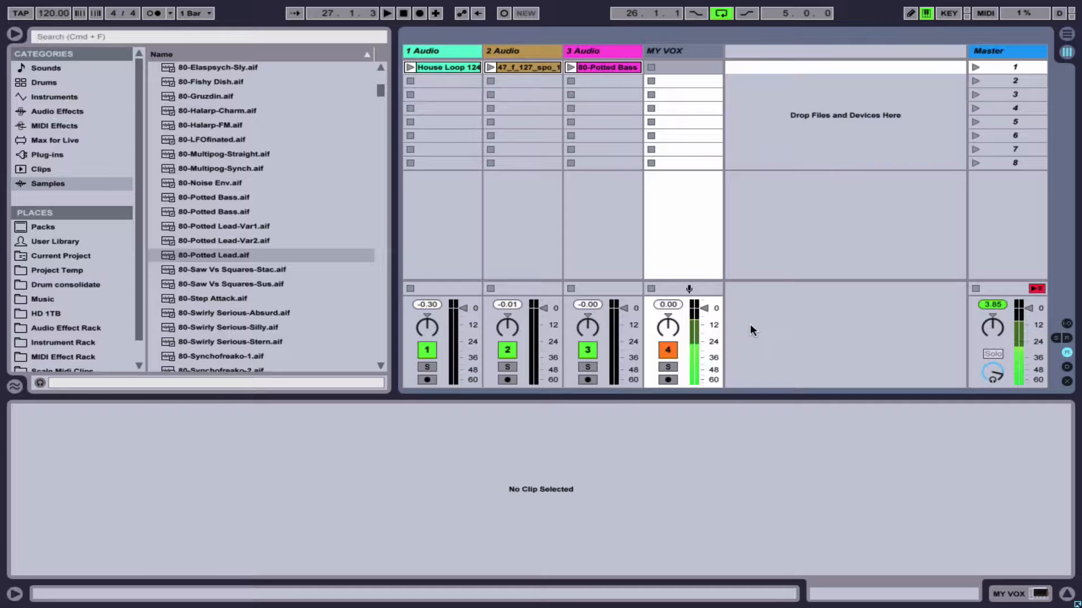
Step: Arm the MY VOX track for recording and show the tracks' input/output routing to check its audio source choices
click(669, 380)
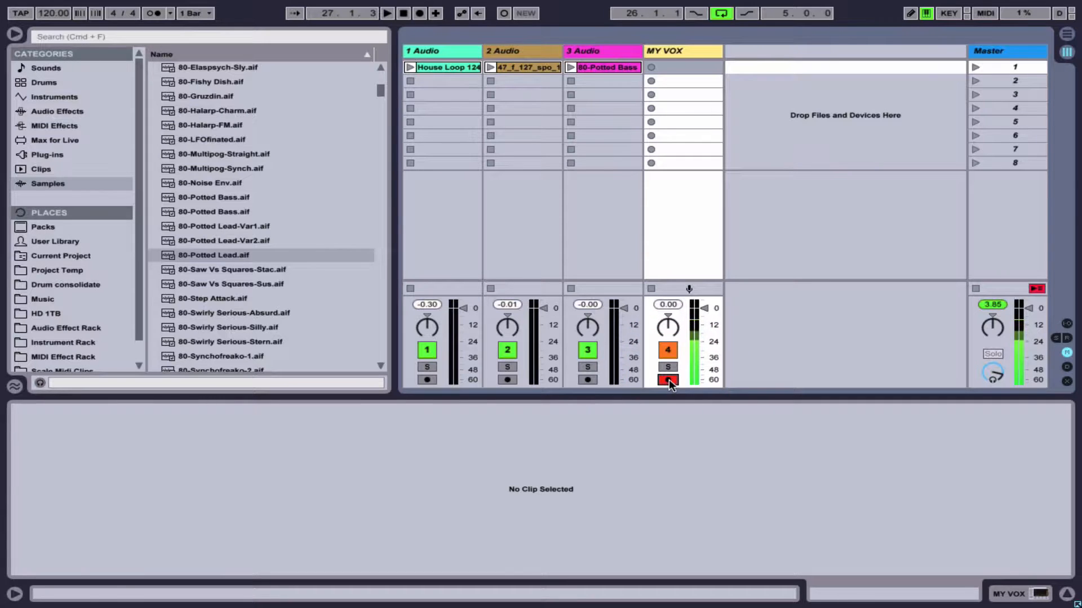
click(1066, 323)
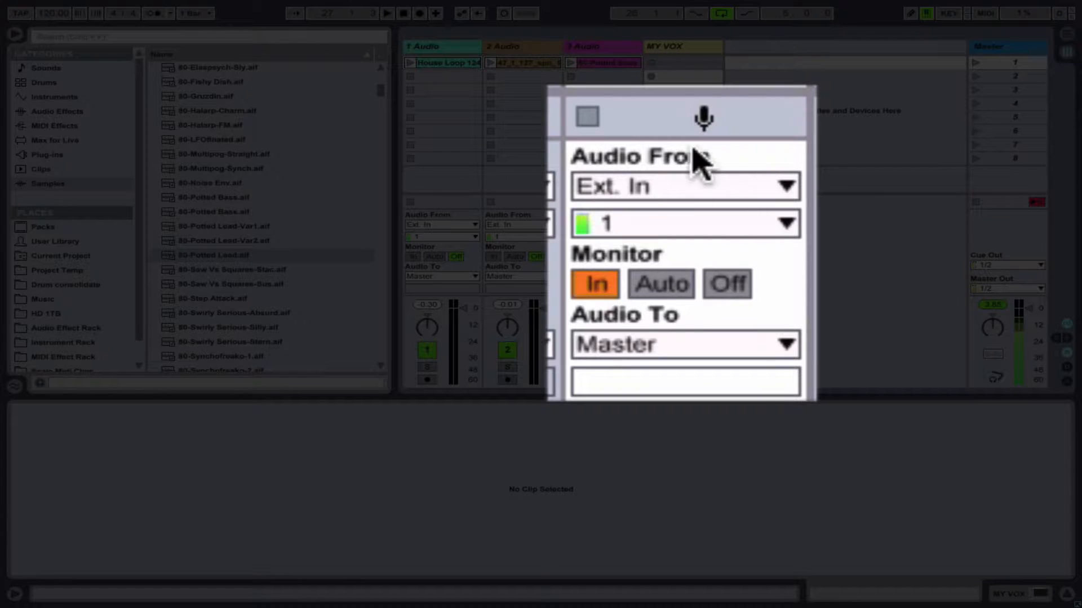
click(786, 187)
key(Escape)
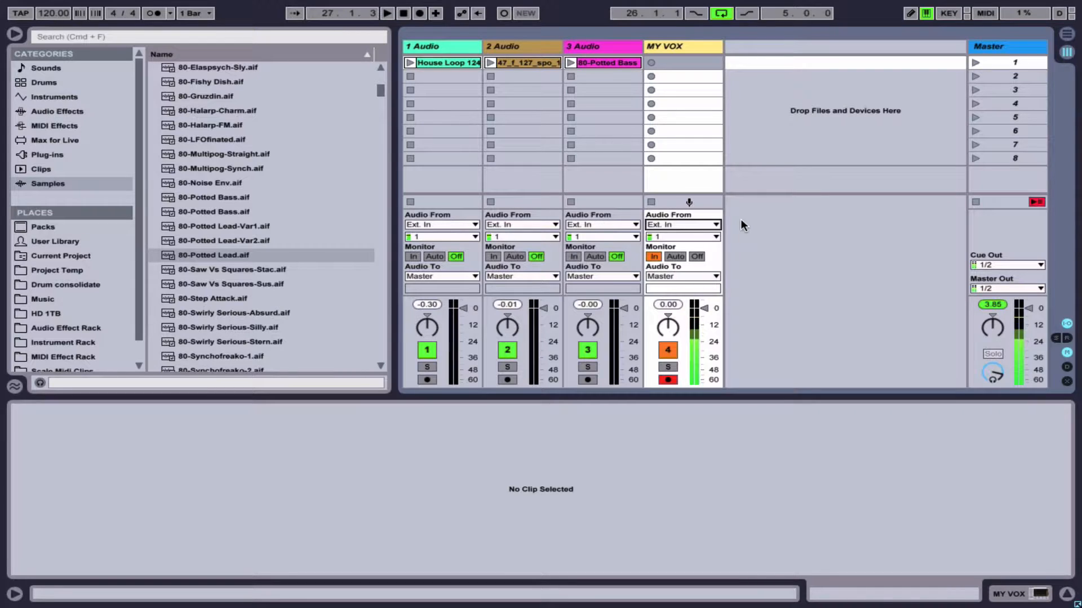
Step: Examine the audio preferences, checking the available audio input devices and the buffer size setting
key(super+comma)
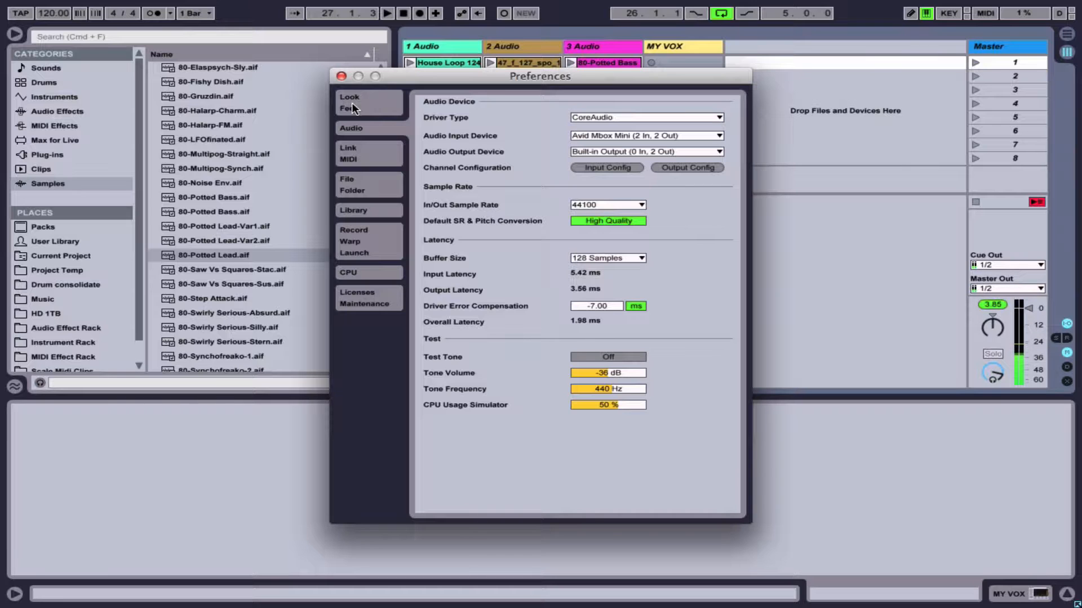
click(341, 76)
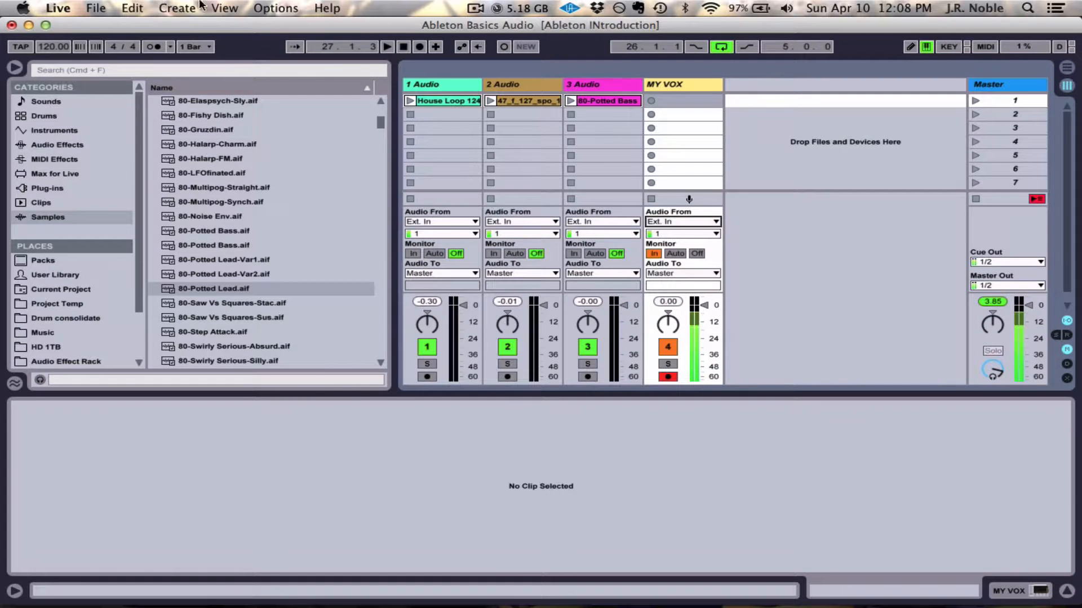
click(58, 9)
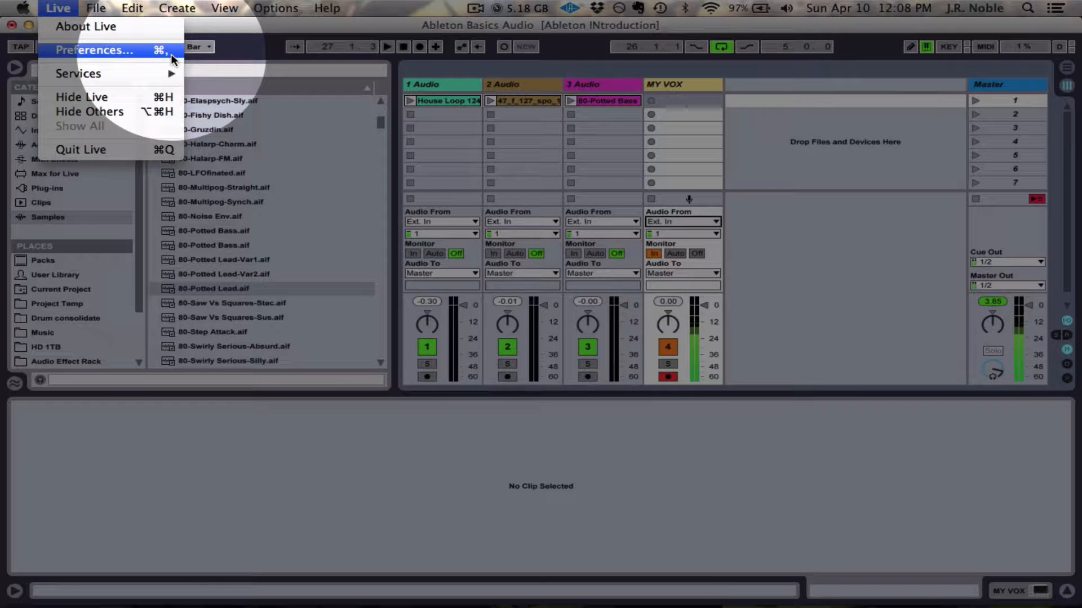
click(141, 52)
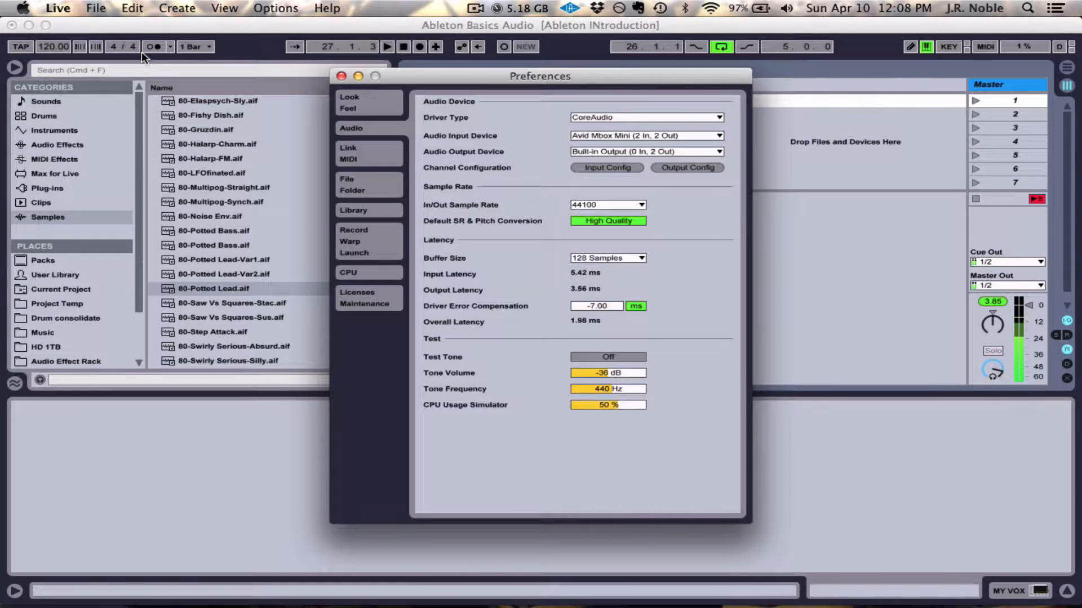
click(341, 75)
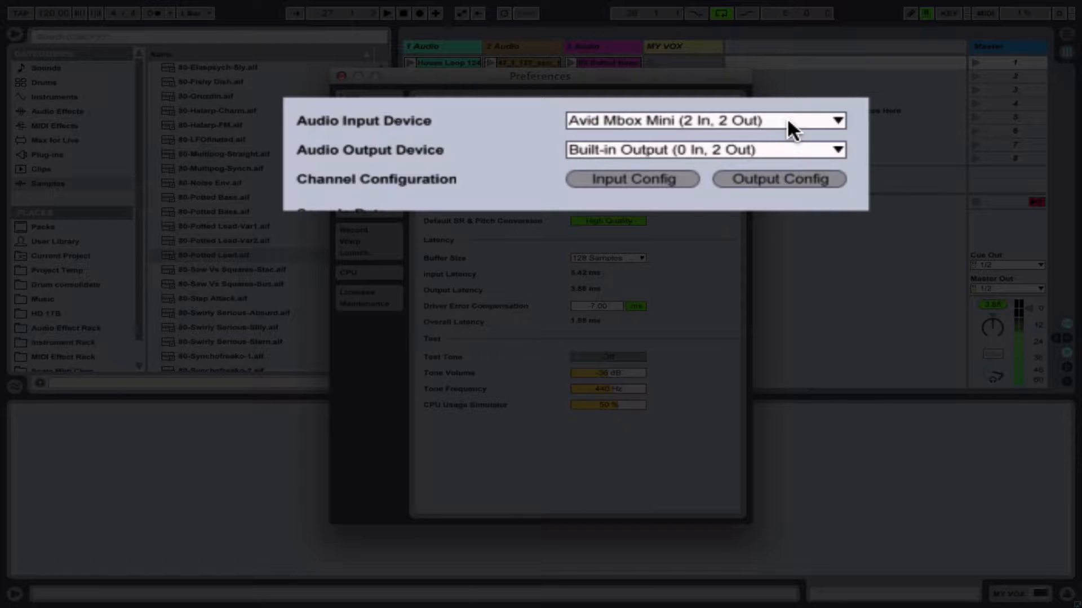
click(787, 120)
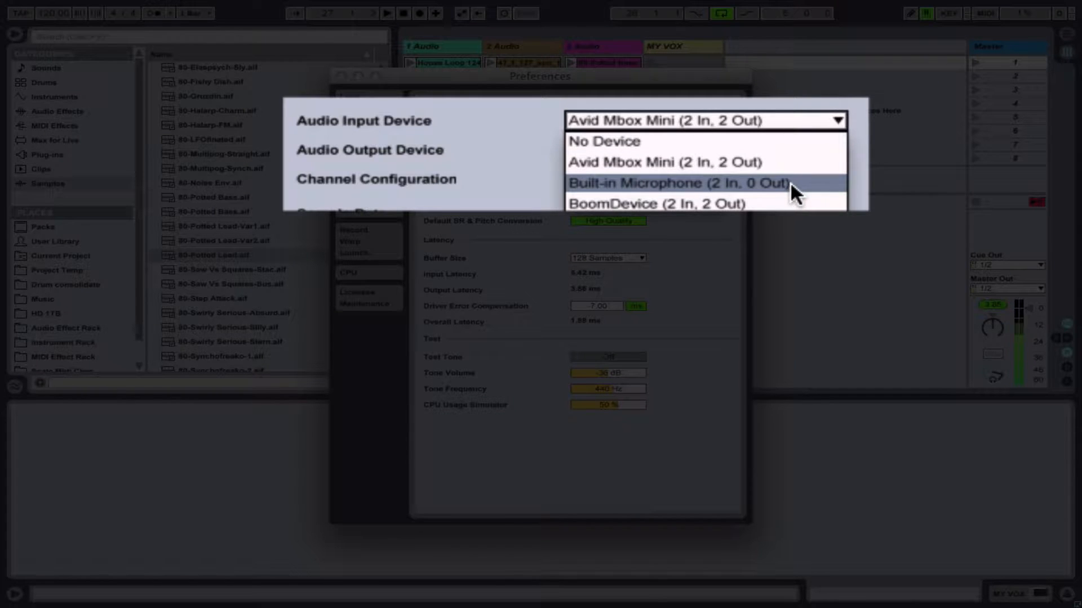
click(519, 140)
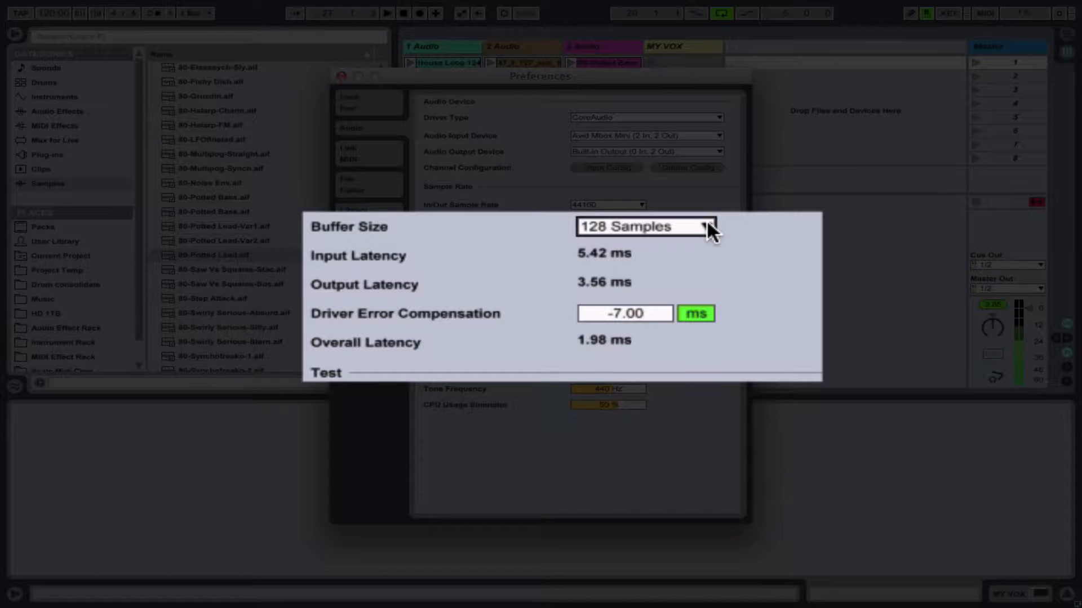
click(641, 258)
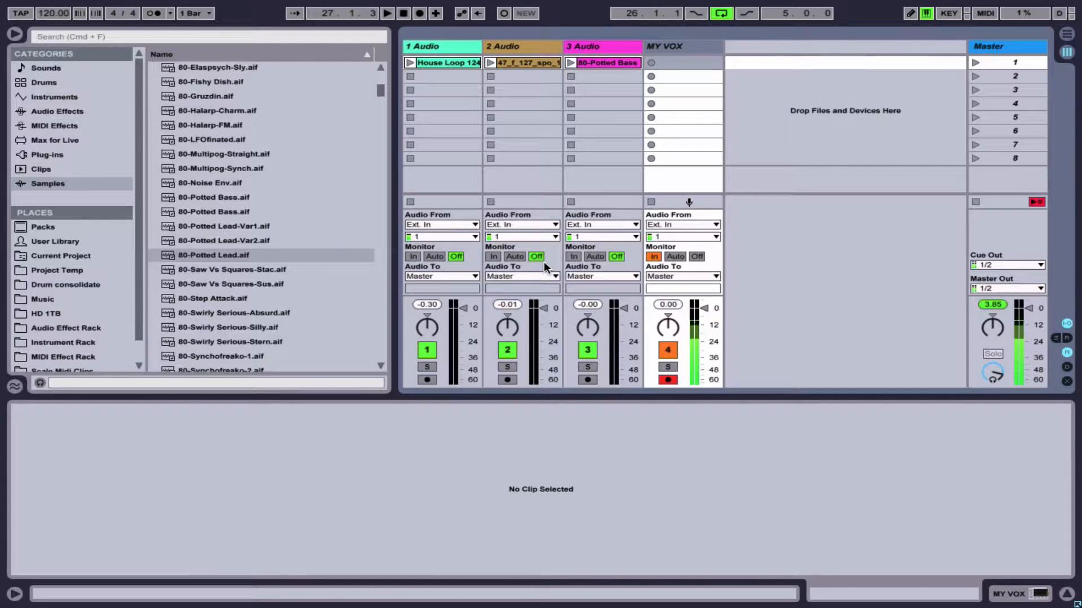
Step: Hide the browser and the tracks' input/output routing section
click(16, 36)
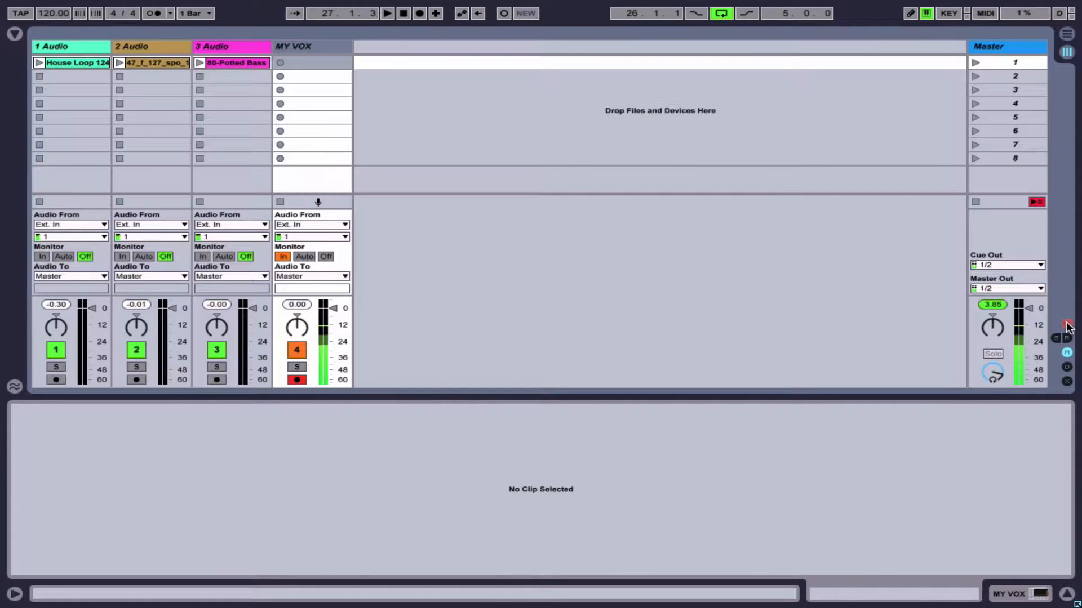
click(1065, 324)
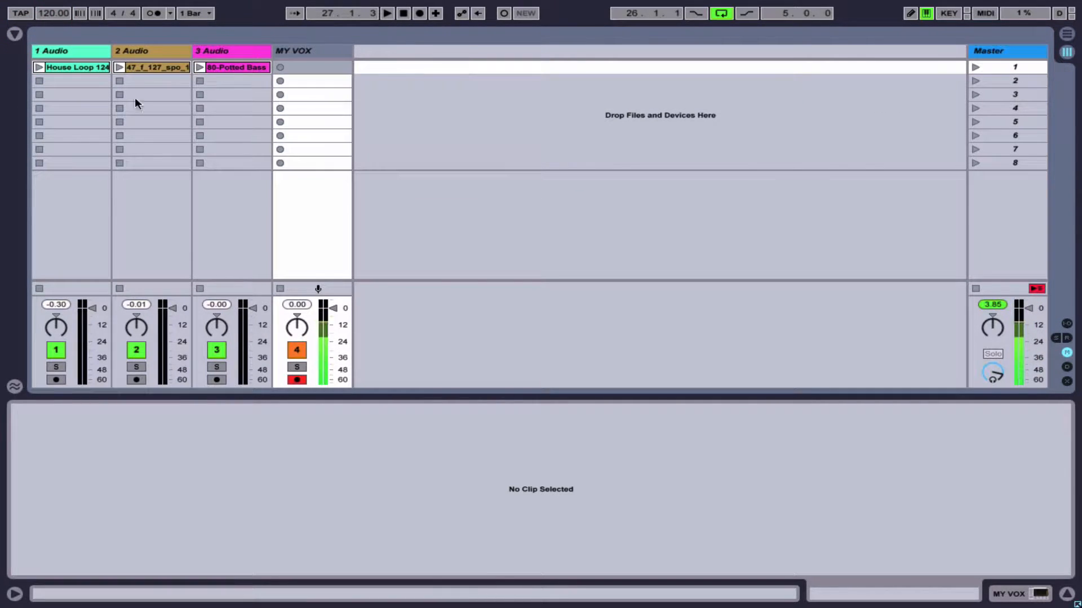
Step: Play the House Loop 124 clip on track 1 by itself, and stop the clip and playback
click(72, 66)
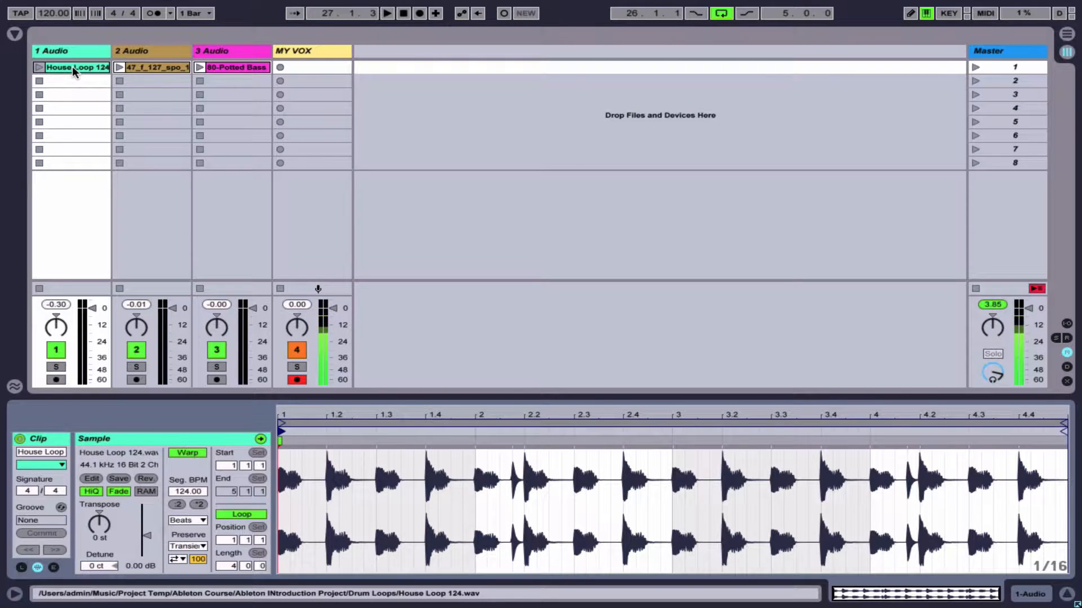
click(39, 66)
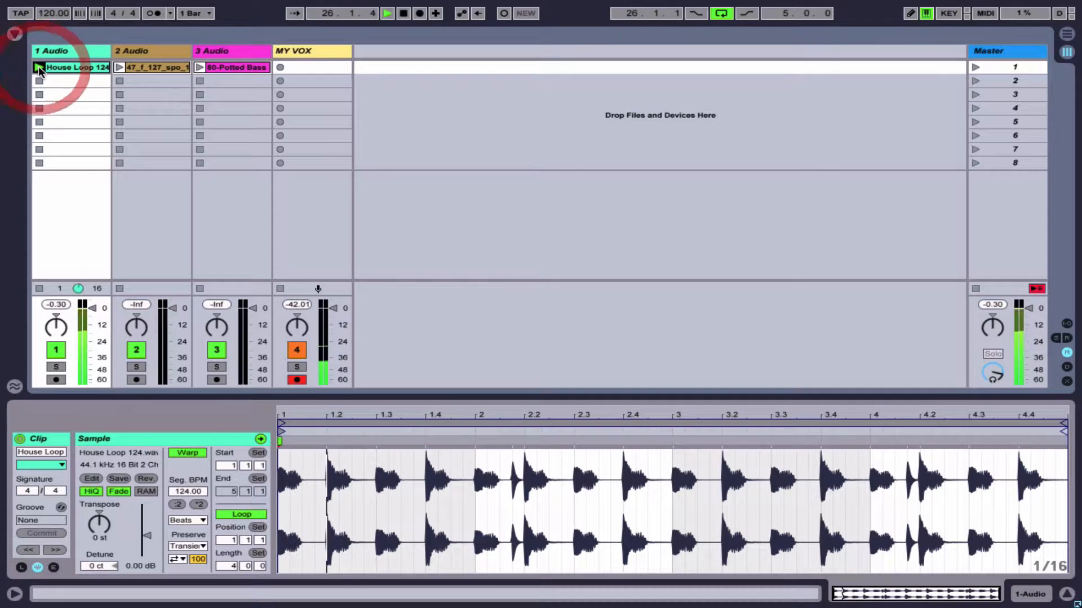
click(39, 80)
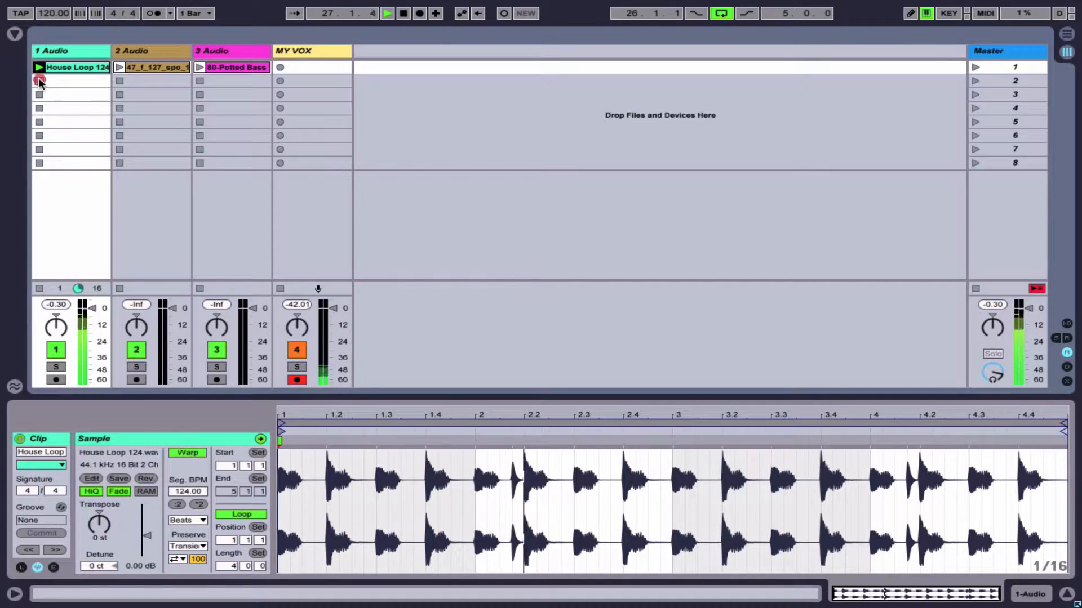
key(space)
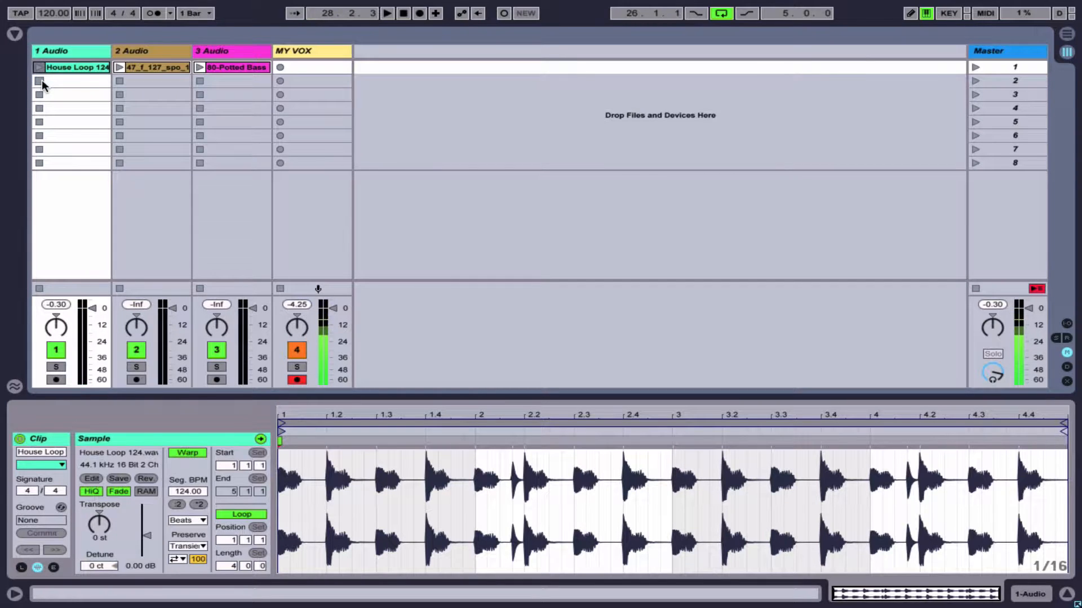
click(39, 288)
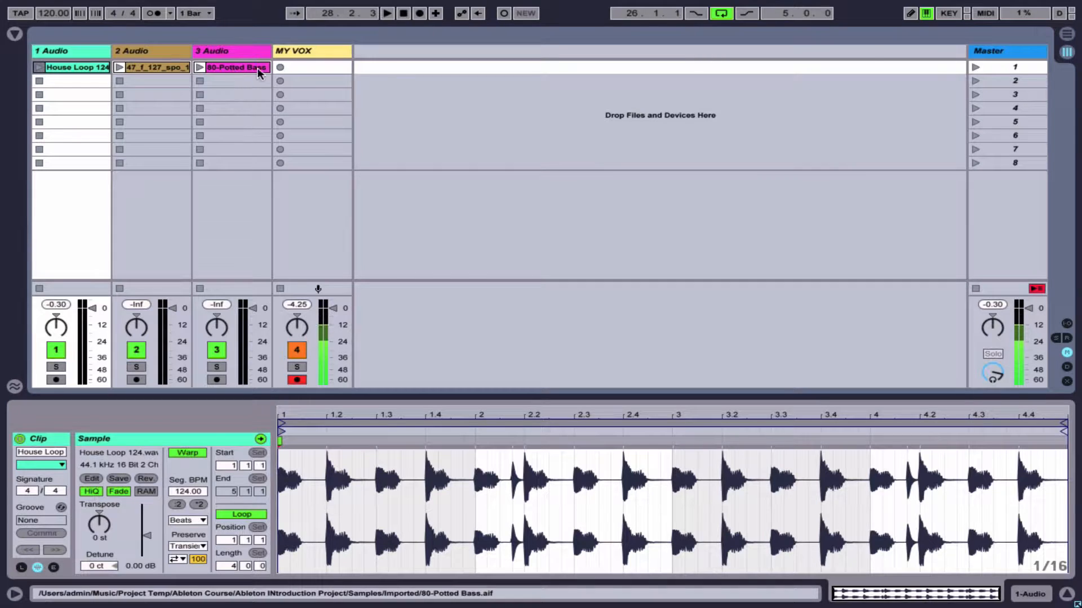
Step: Play all clips of scene 1 together, stop playback, and use empty scene 2 to stop the clips
click(976, 68)
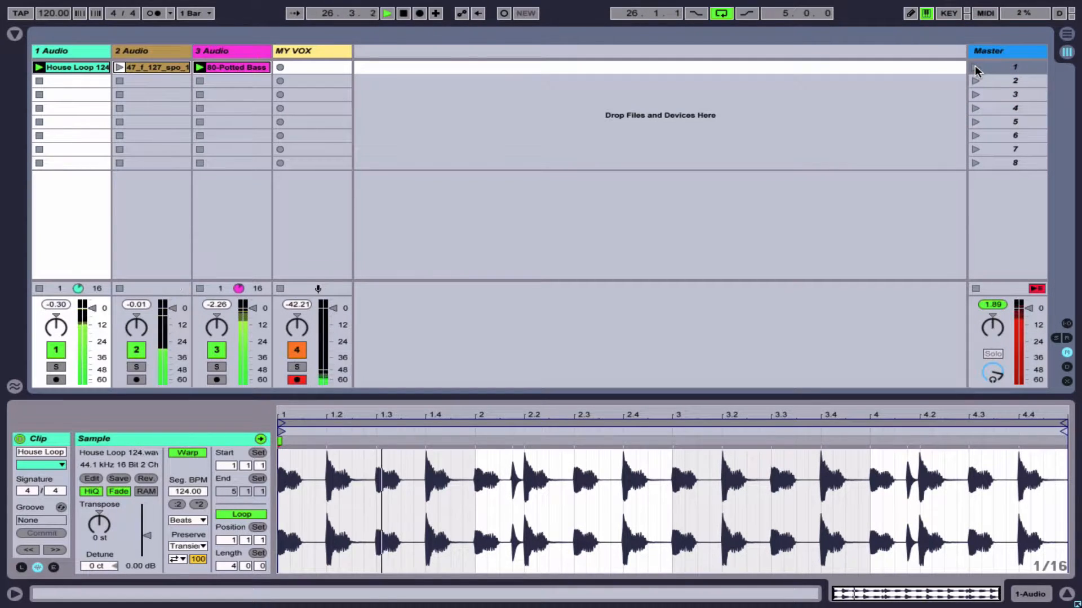
key(space)
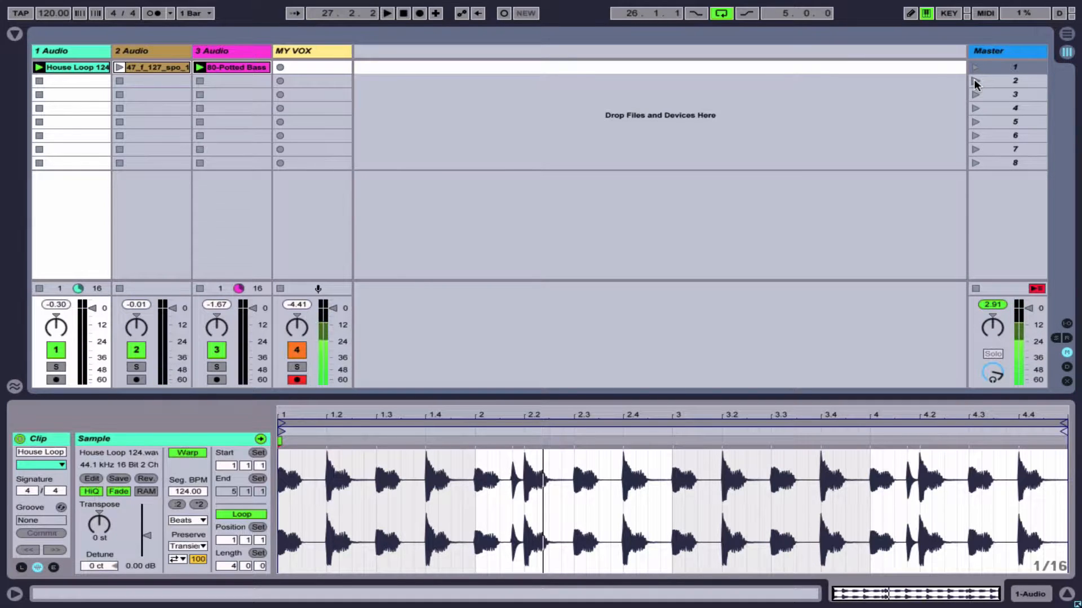
click(975, 83)
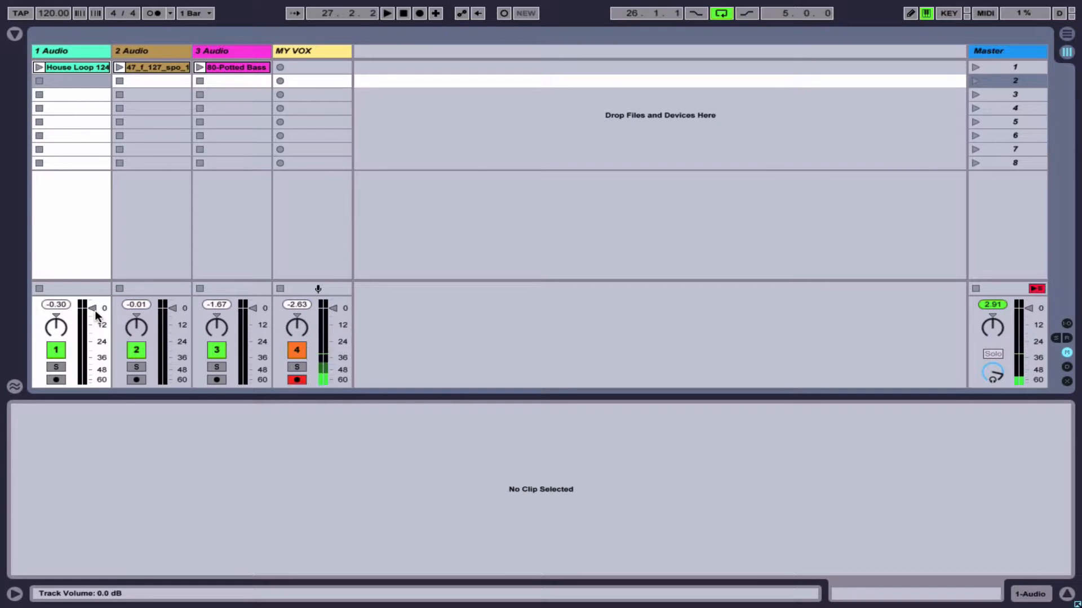
Step: Lower the volumes of tracks 1 and 2 to about -11 dB and turn track 3 down further
drag(93, 309, 93, 324)
drag(251, 306, 253, 332)
drag(173, 308, 173, 323)
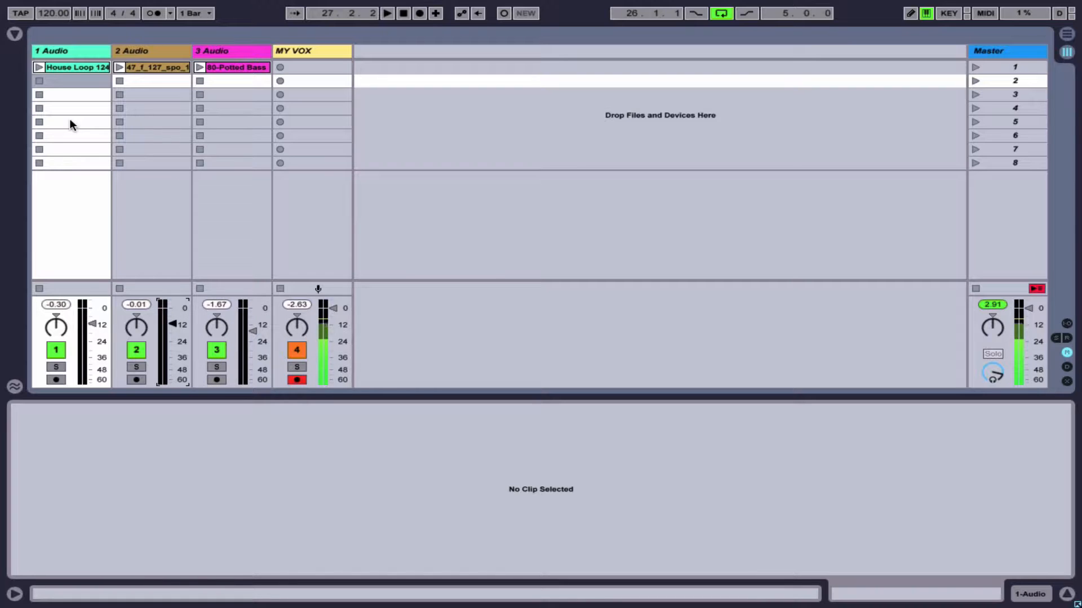
Step: While scene 1 plays, raise track 1's volume to about -8.6 dB and track 3's to about -14.5 dB
click(975, 67)
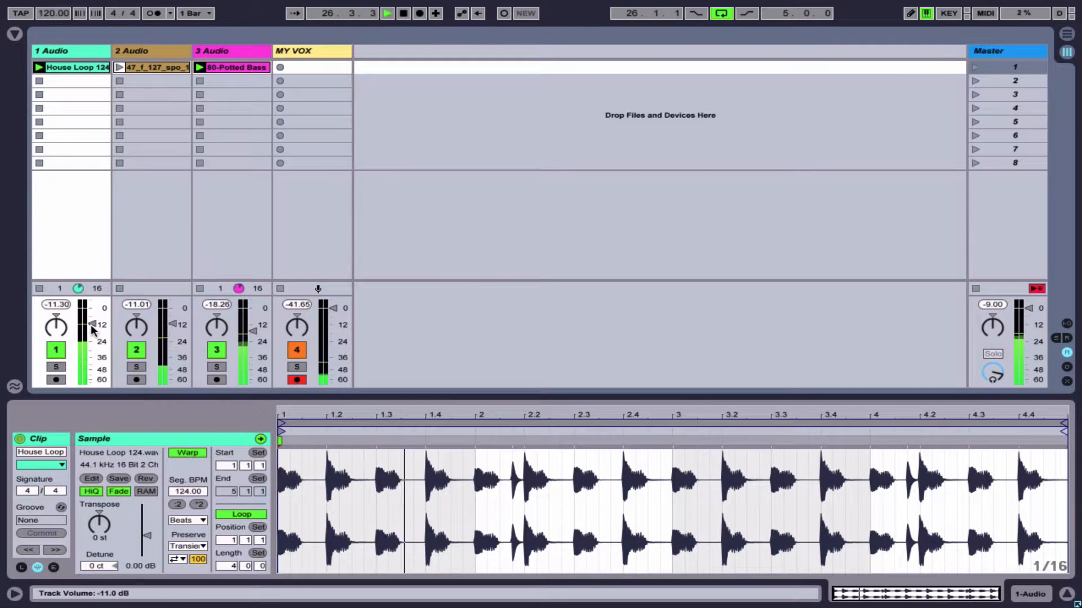
drag(91, 323, 92, 320)
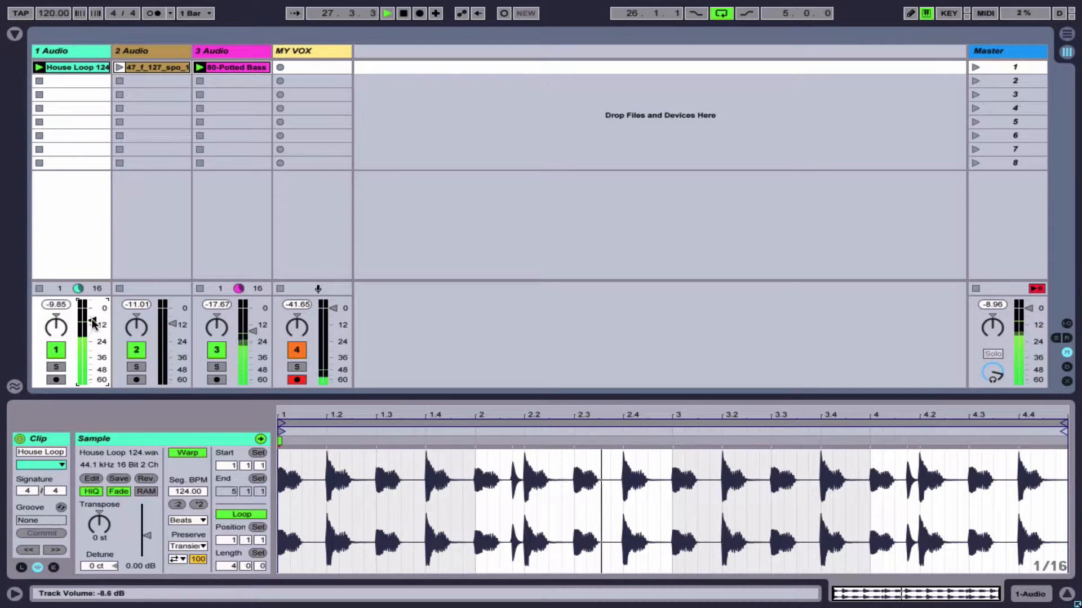
drag(253, 333, 253, 329)
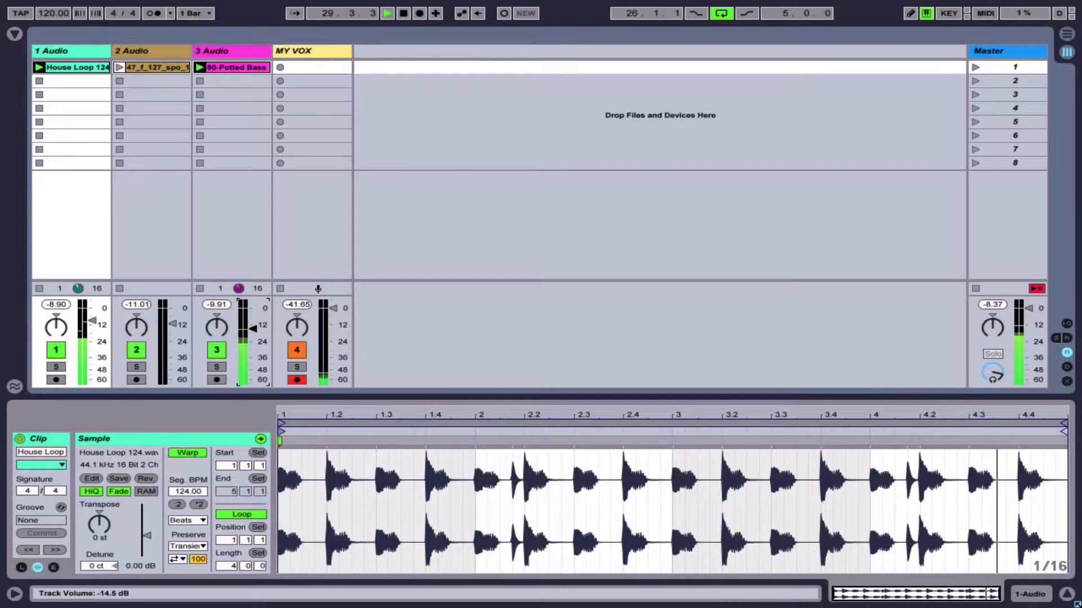
Step: Trigger the clip on track 2, lower that track's volume to about -12 dB, and stop playback
click(119, 68)
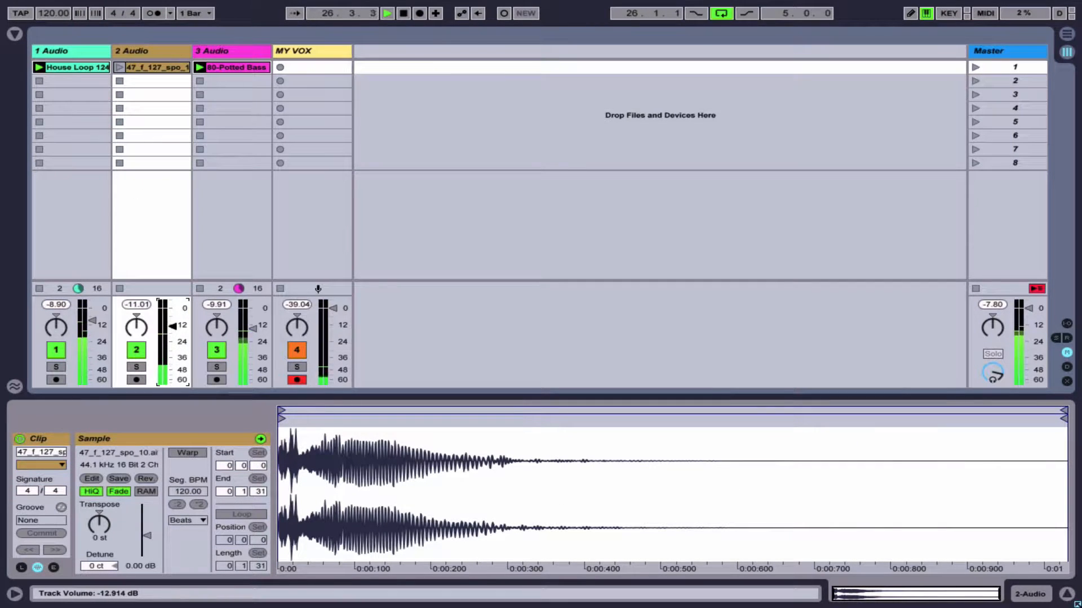
drag(172, 324, 173, 328)
key(space)
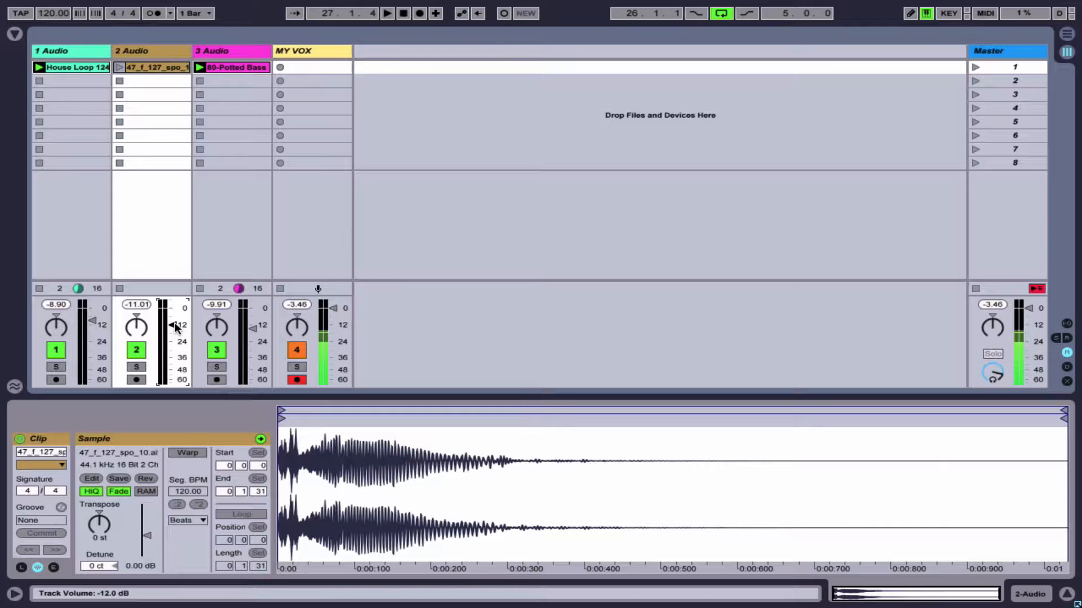
Step: Reset track 2's volume to its default, and undo the reset
double_click(175, 329)
key(super+z)
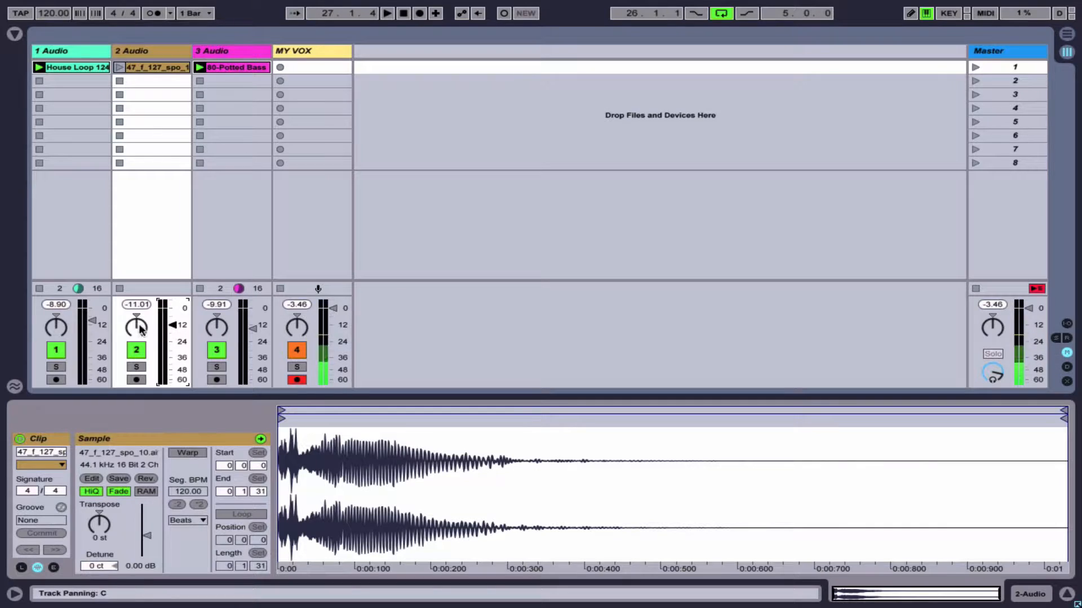
Step: Pan track 2 to 33R and to 40L, and reset its panning to center
drag(137, 327, 137, 301)
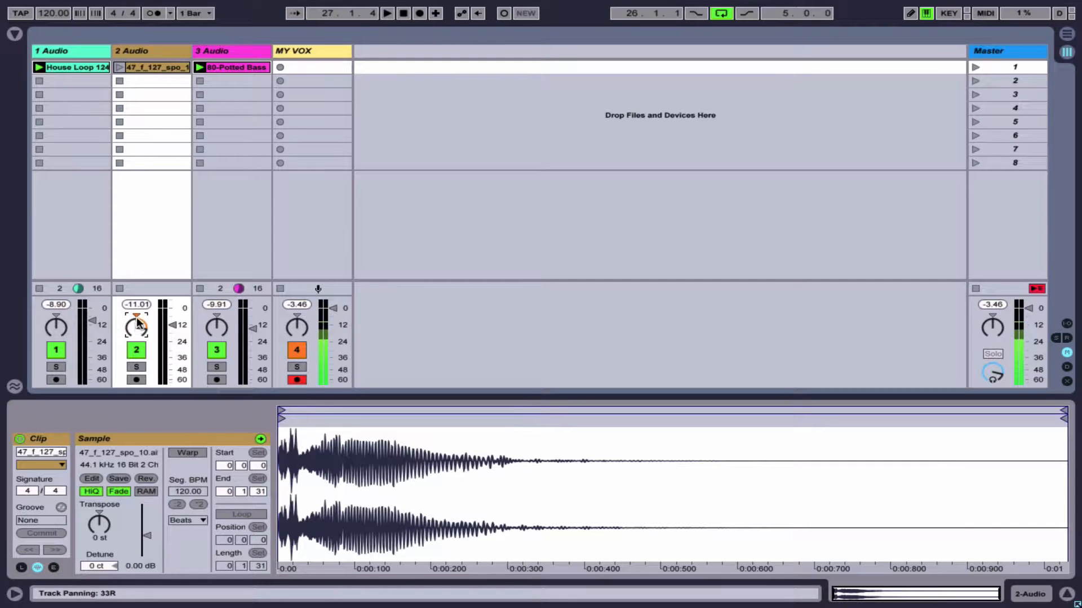
drag(138, 311, 136, 354)
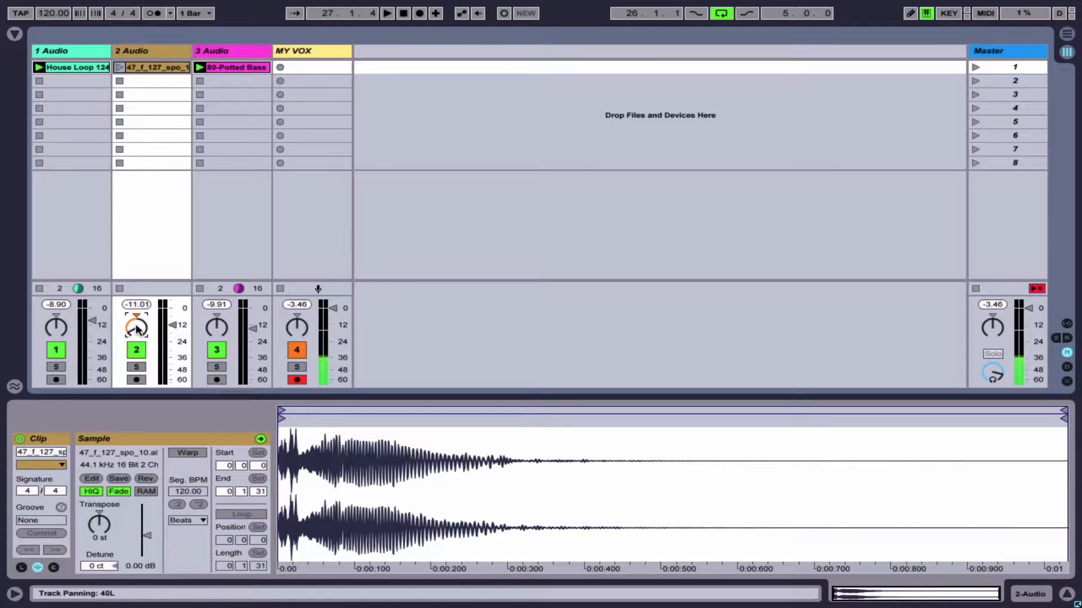
key(Delete)
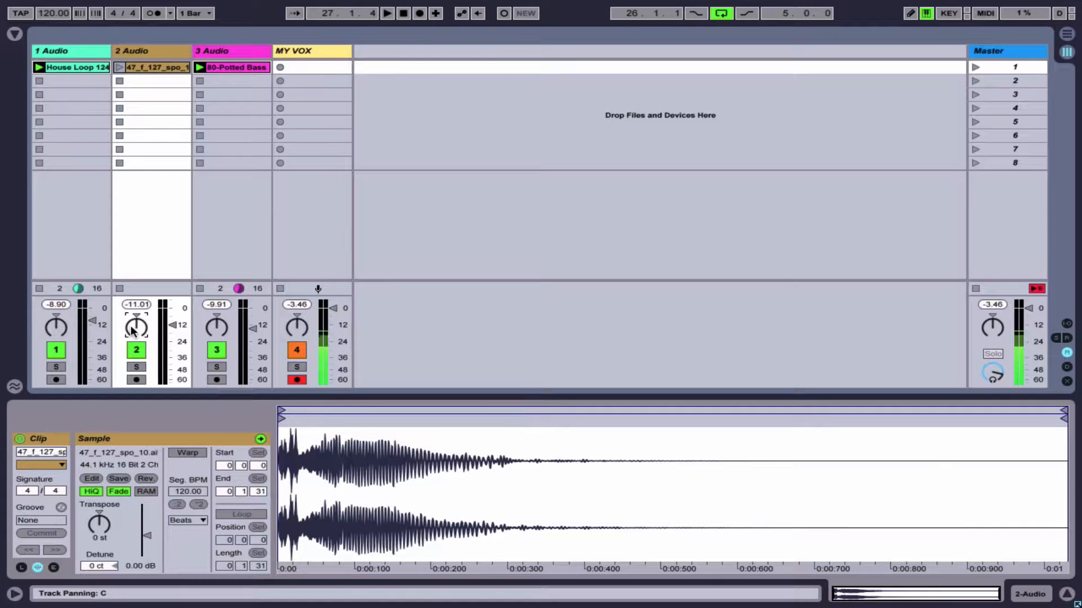
Step: Open the clip on track 2 and turn on Warp and Loop for its sample
click(153, 66)
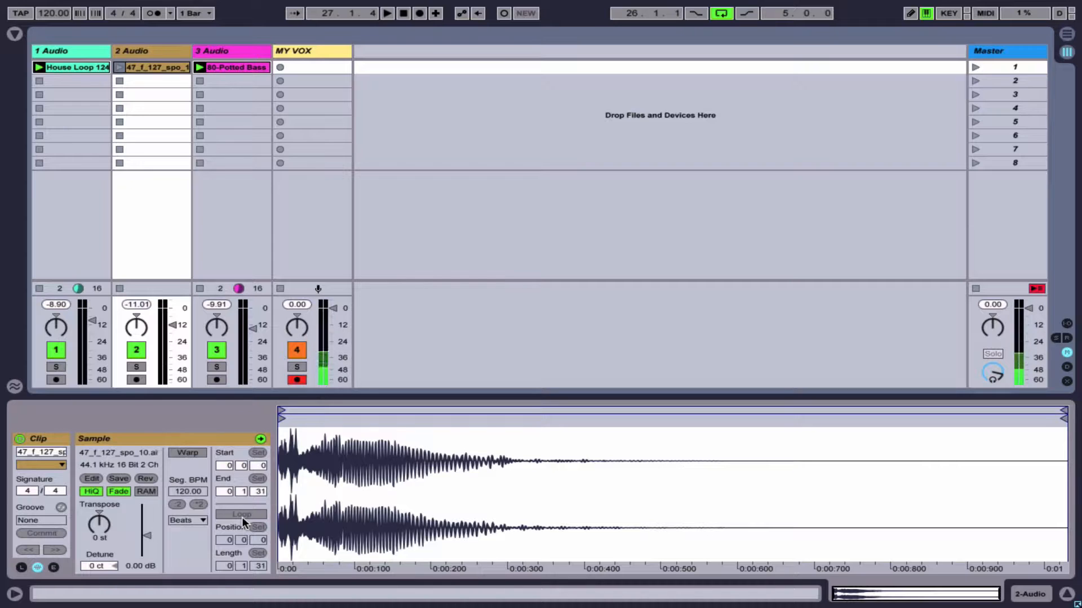
click(190, 452)
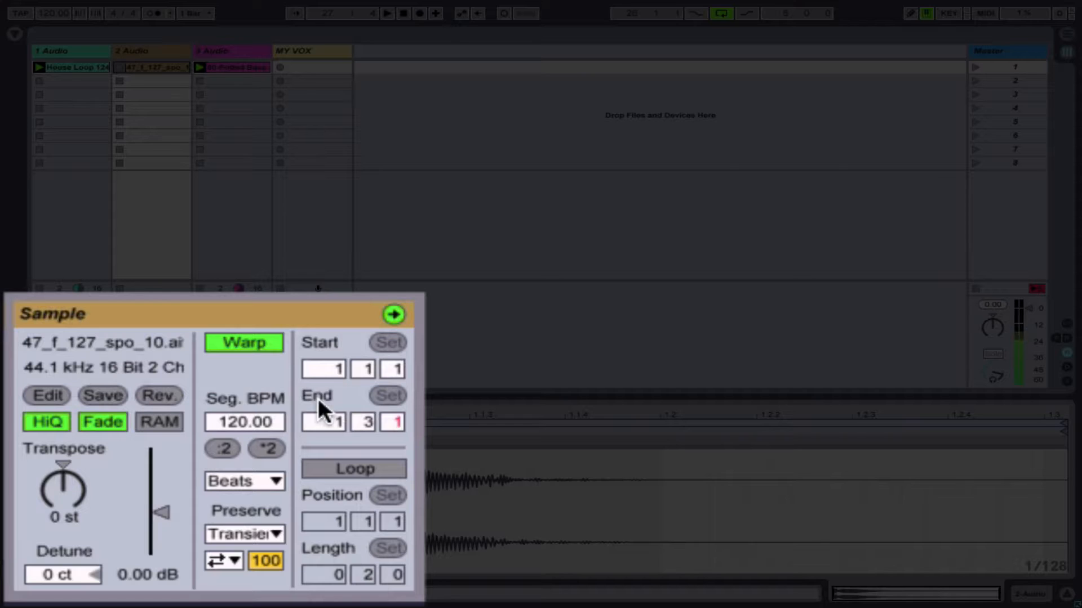
click(368, 469)
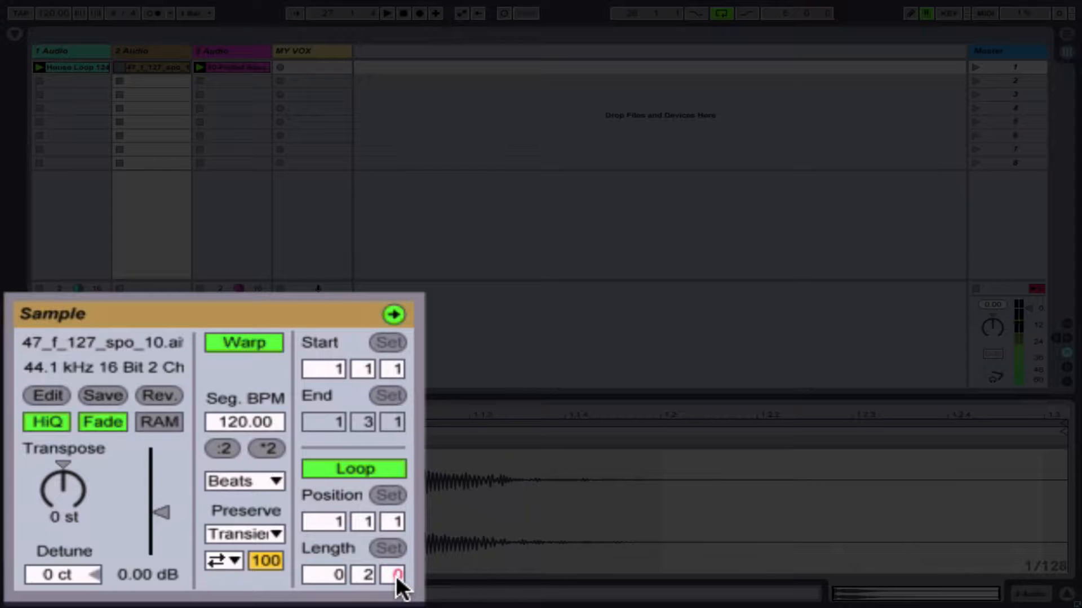
Step: Step the clip's loop length up to 1.0.0 in sixteenths, and lower it by beats to 0.2.0
key(Return)
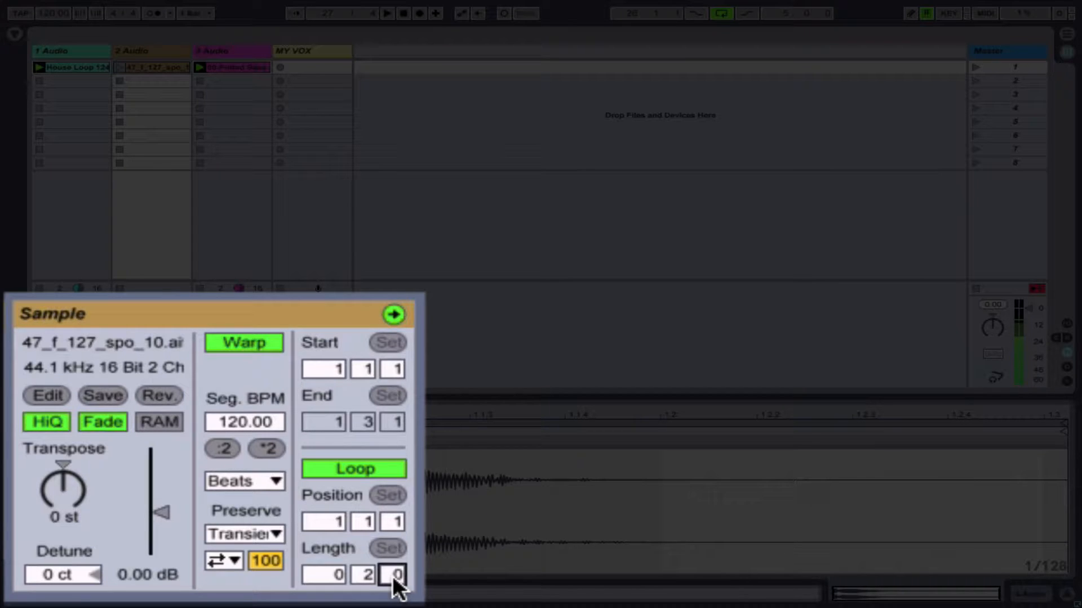
key(Down)
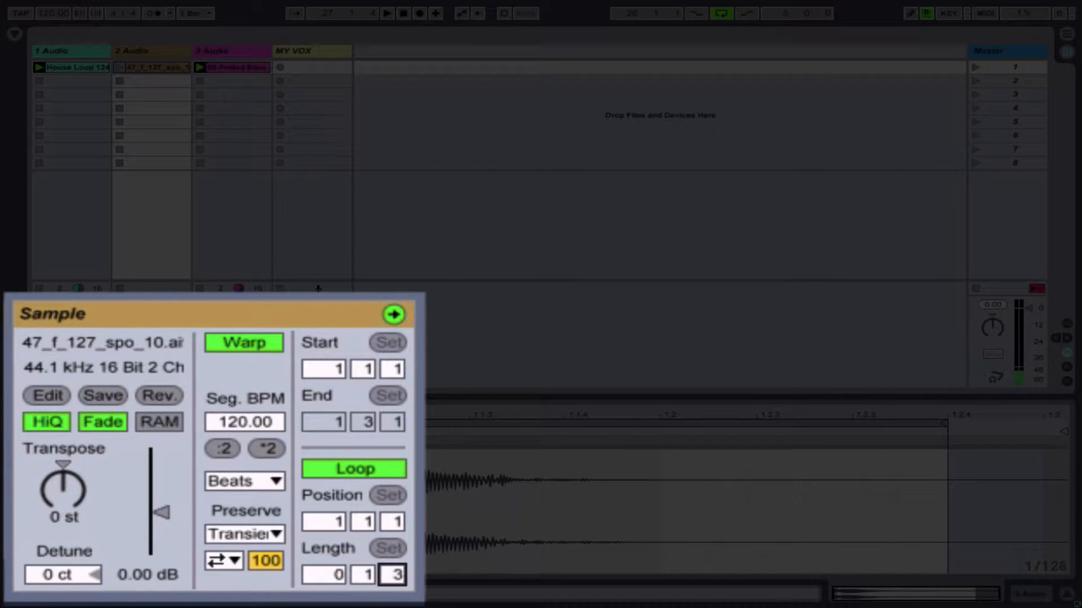
key(Up)
key(Up)
key(Up)
key(Up)
key(Up)
key(Up)
key(Up)
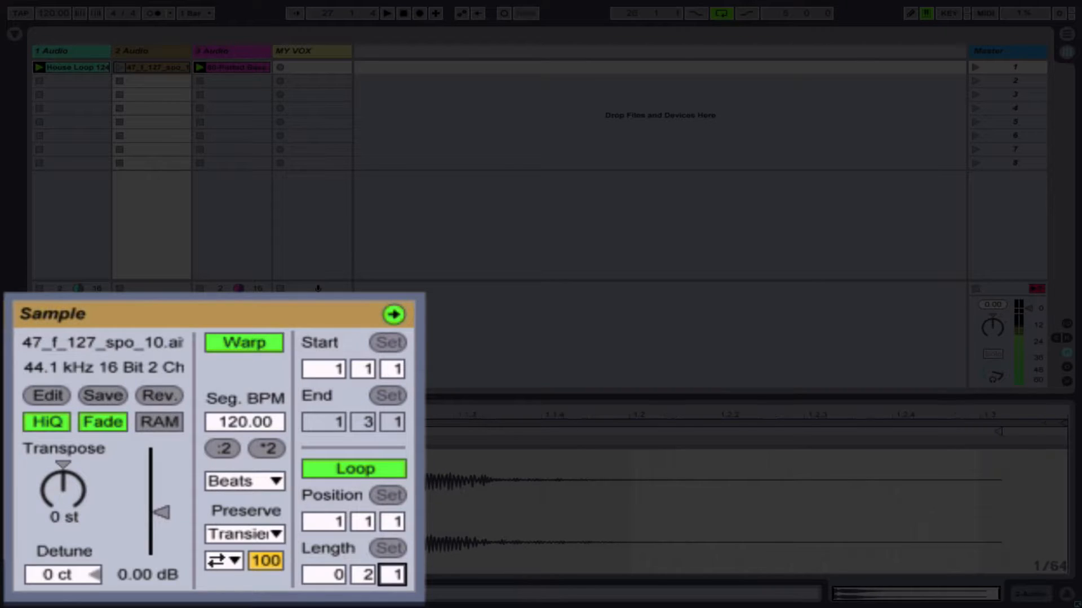
key(Up)
key(Up)
key(Up)
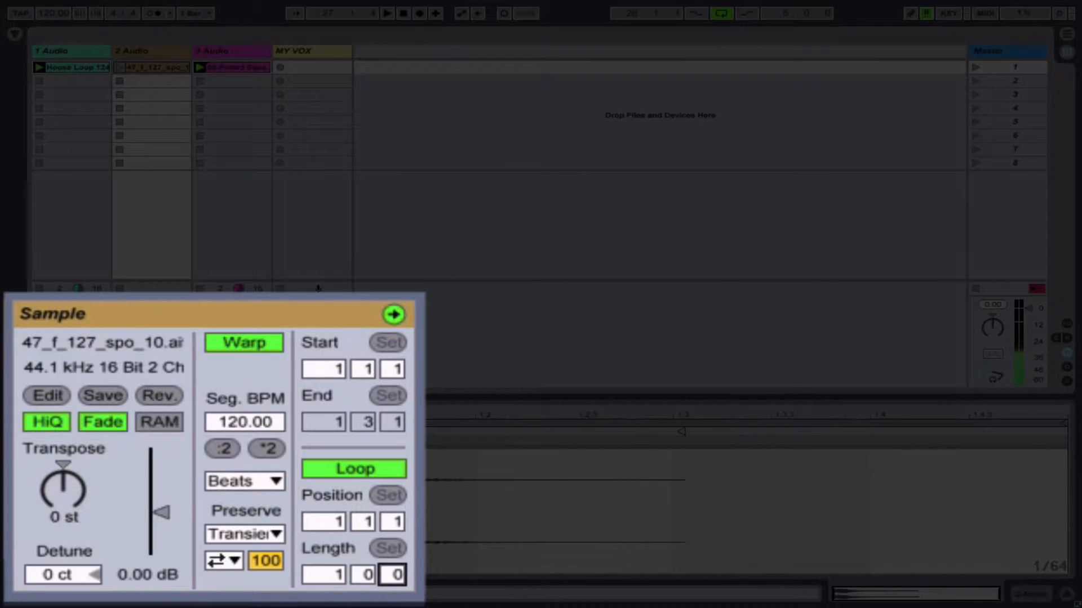
key(Down)
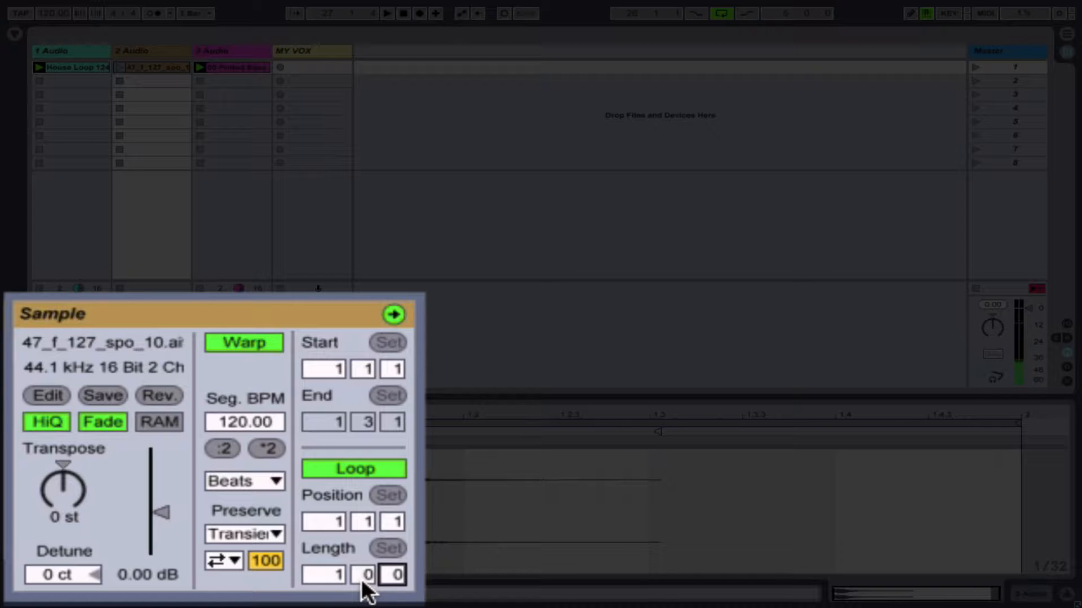
drag(362, 580, 362, 589)
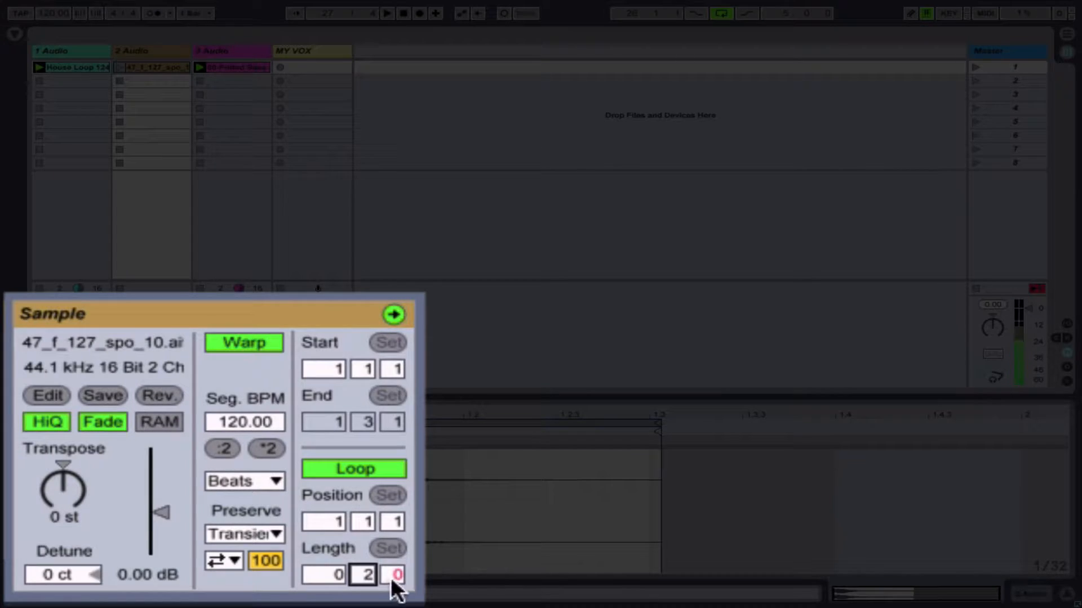
Step: Set the clip's loop length to 1 bar, 0 beats and 0 sixteenths
click(316, 573)
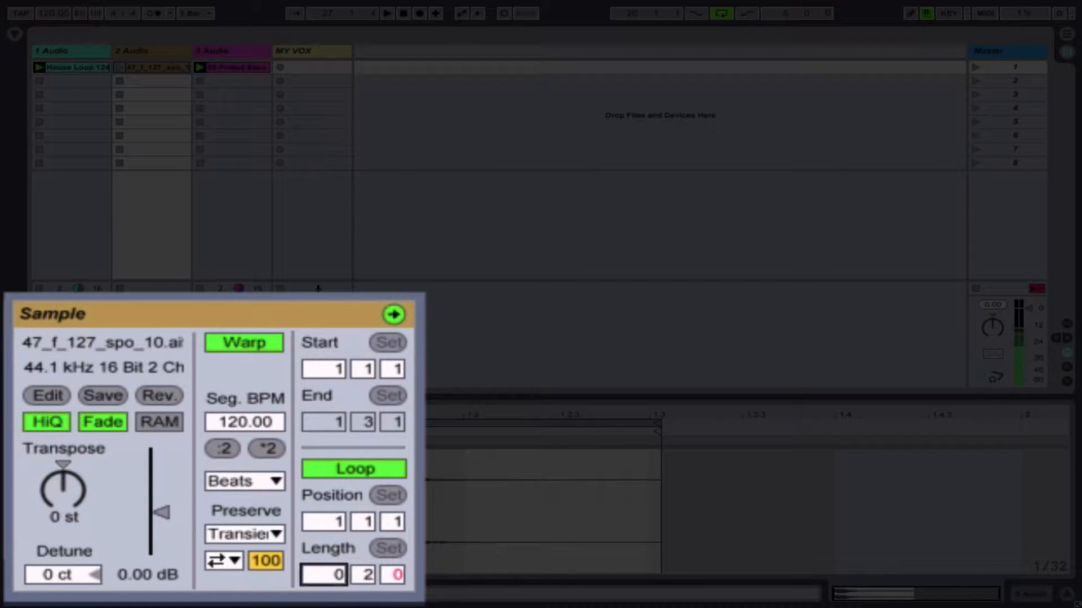
text(1)
click(373, 579)
text(0)
click(389, 573)
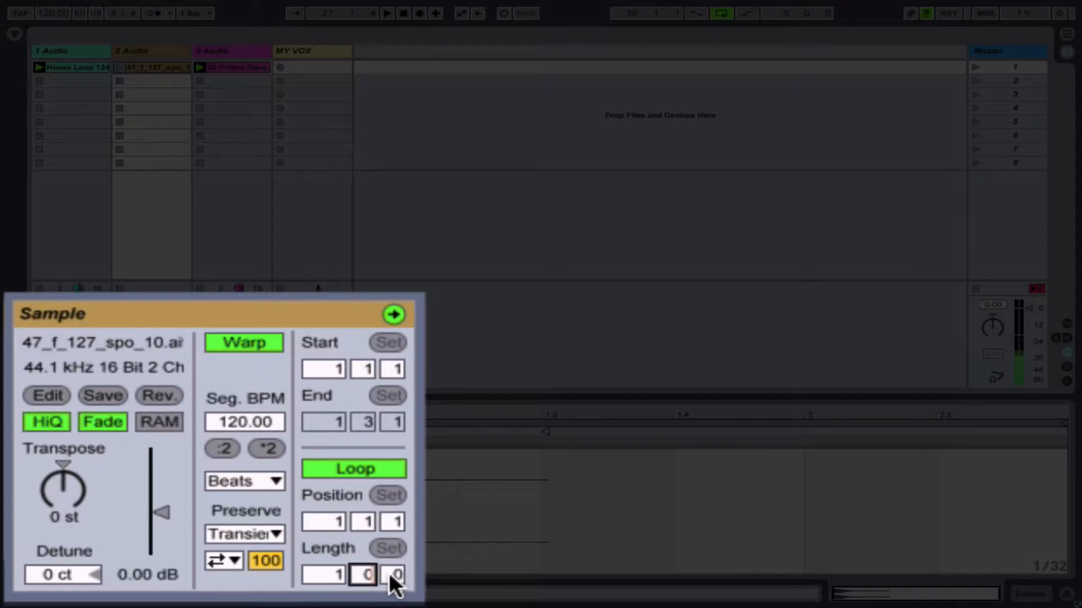
key(Return)
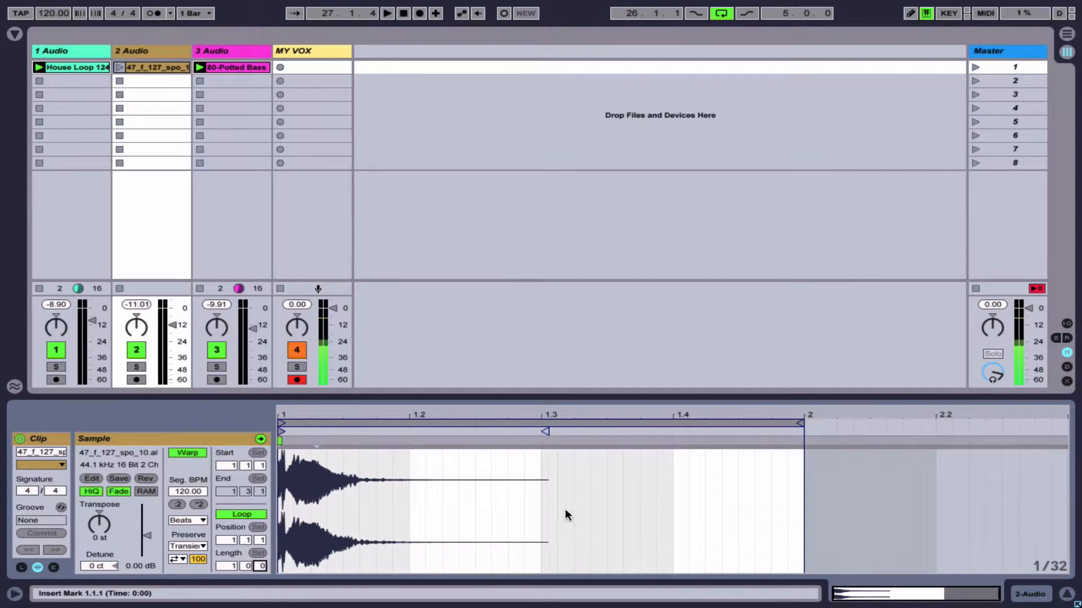
Step: Launch the clip on track 2, and try a loop length of 0.1.0 before restoring it to 1.0.0
drag(476, 514, 577, 417)
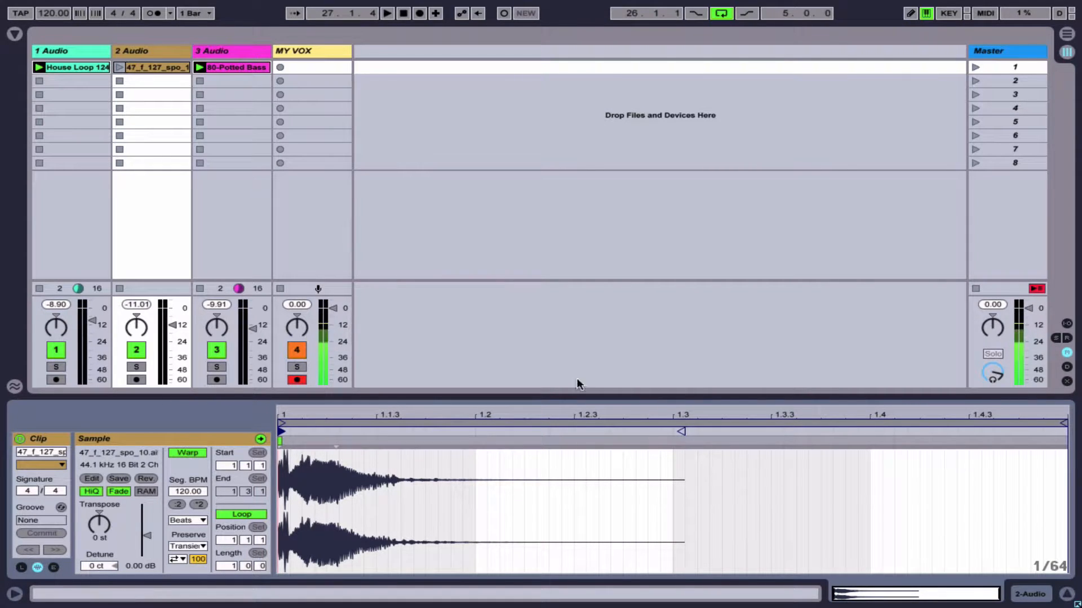
click(118, 67)
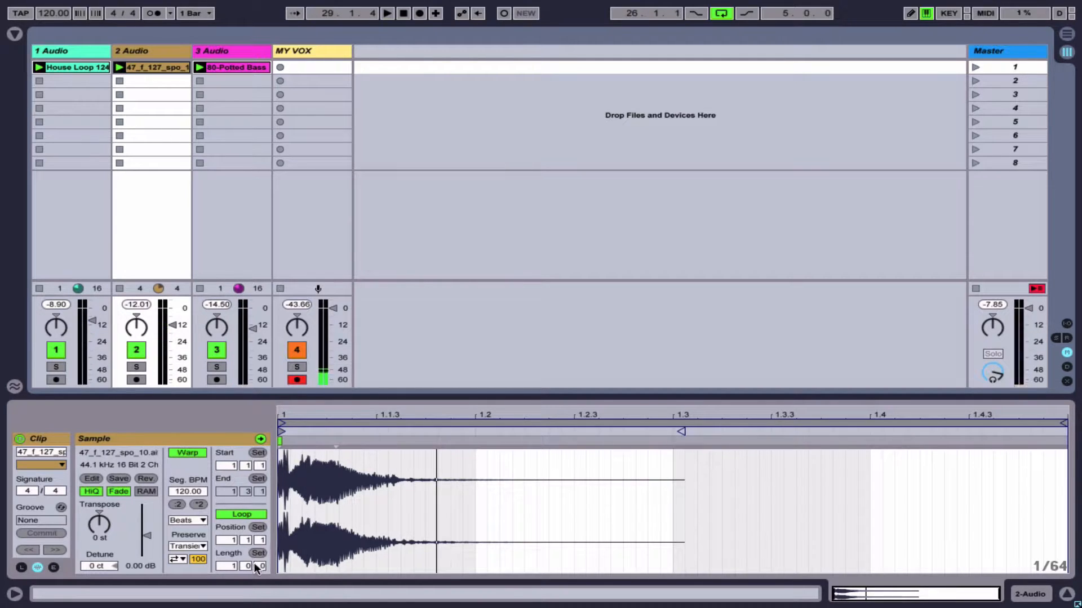
drag(243, 564, 243, 589)
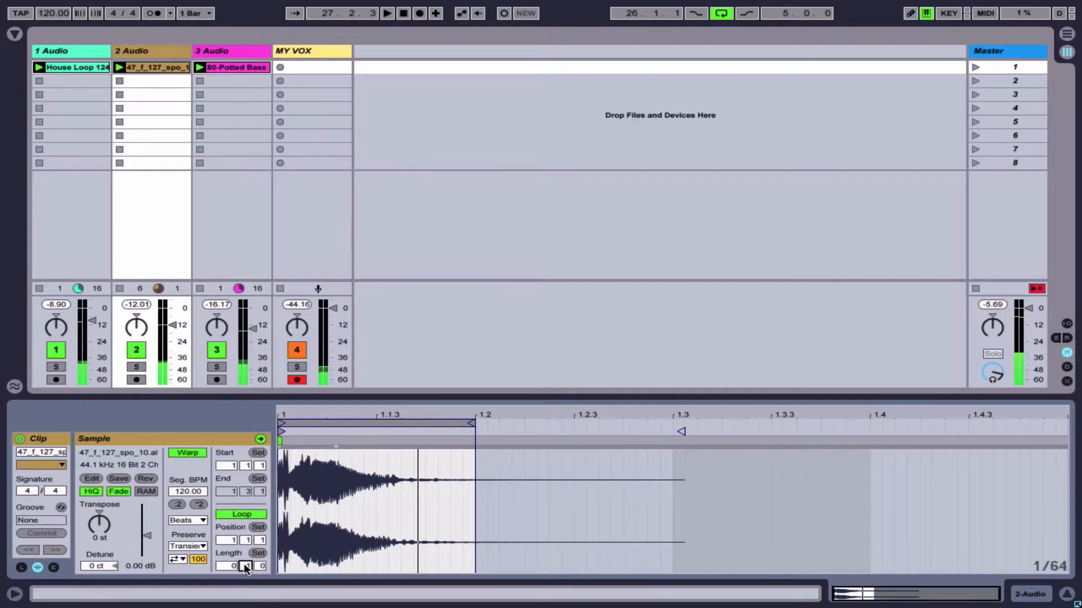
drag(243, 563, 244, 538)
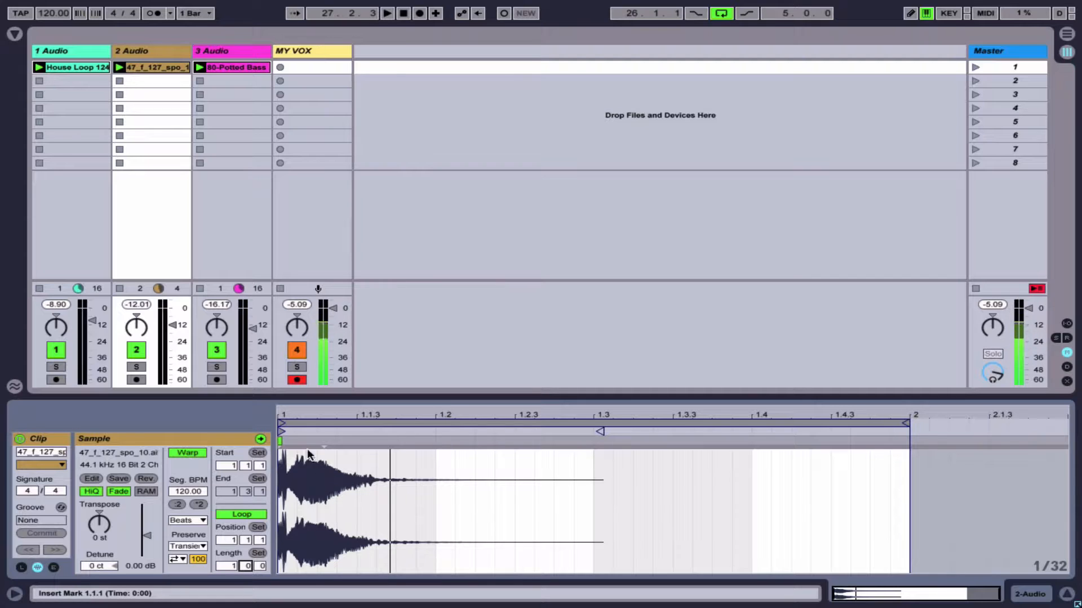
Step: Move the clip's start marker to 1.2.4, shift it earlier to 1.1.3 during playback, and replay the clips before stopping
mouse_move(287, 439)
mouse_down()
mouse_move(596, 450)
mouse_move(363, 452)
mouse_move(554, 454)
mouse_up()
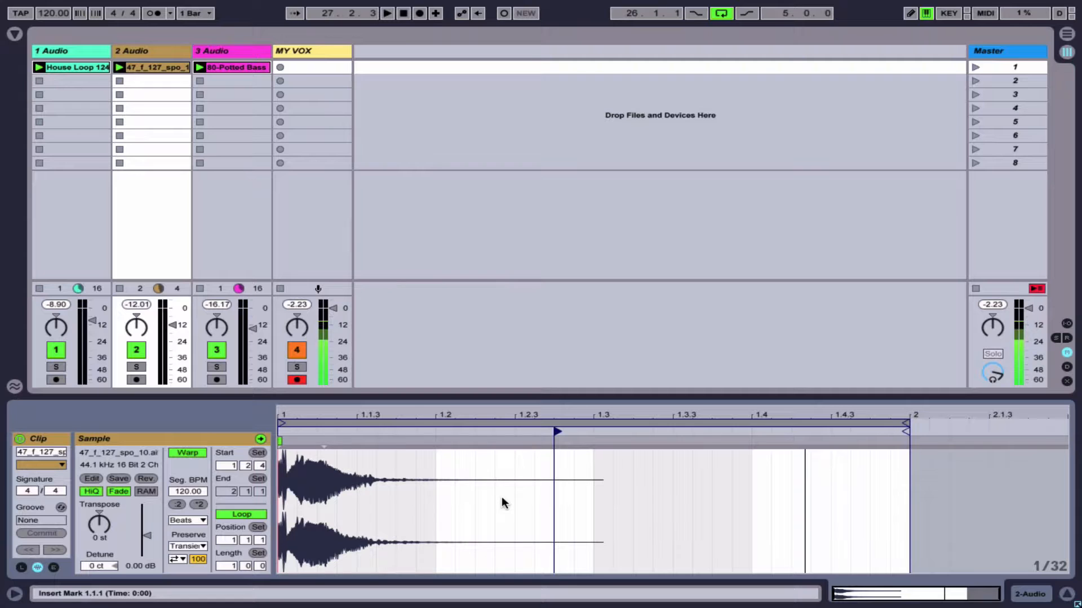
key(space)
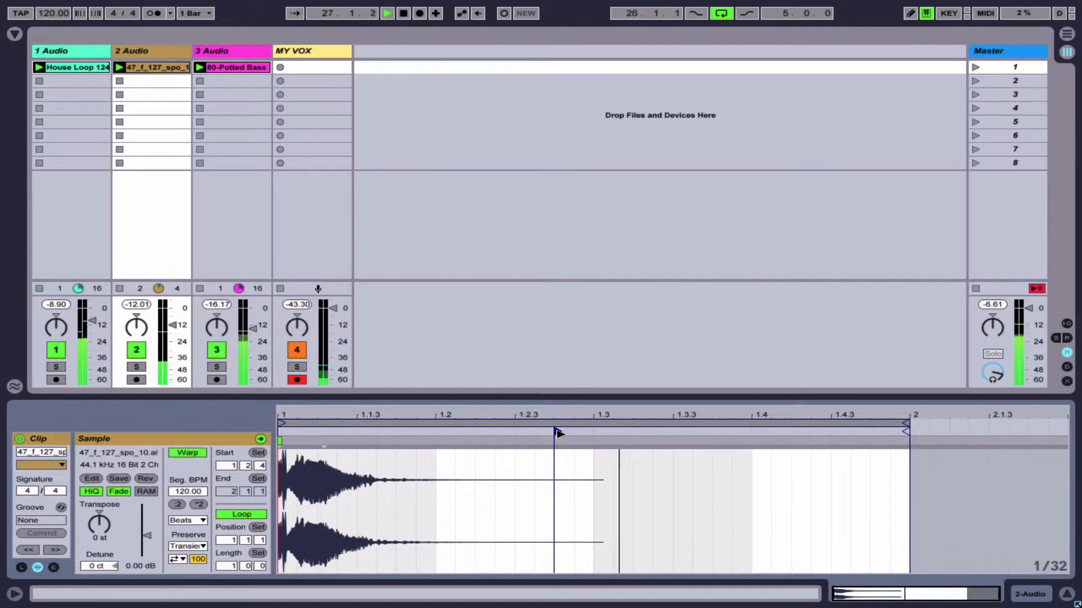
drag(556, 432, 478, 432)
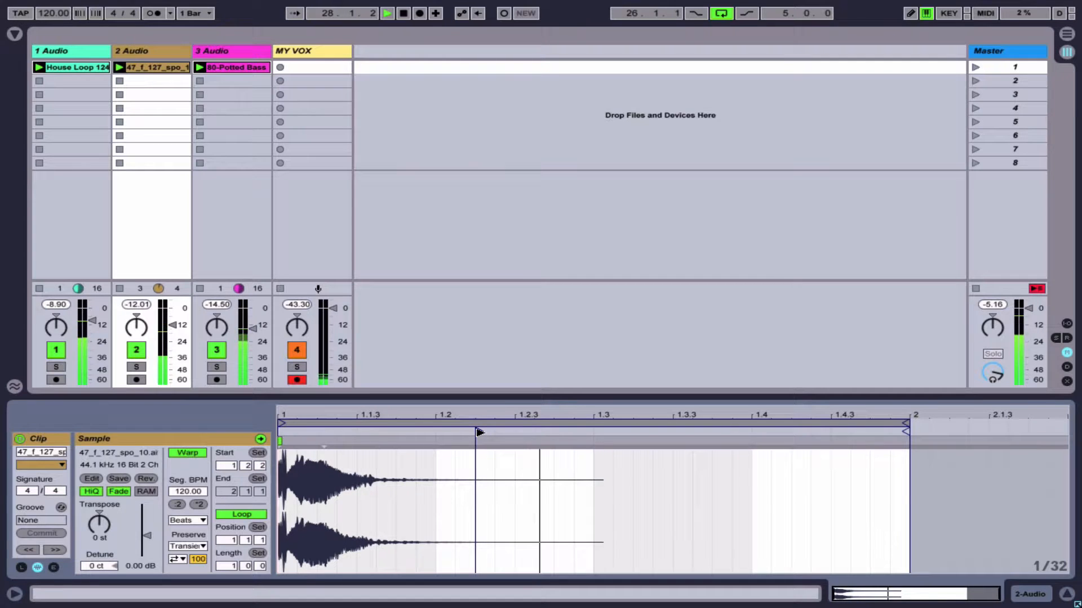
drag(479, 432, 398, 431)
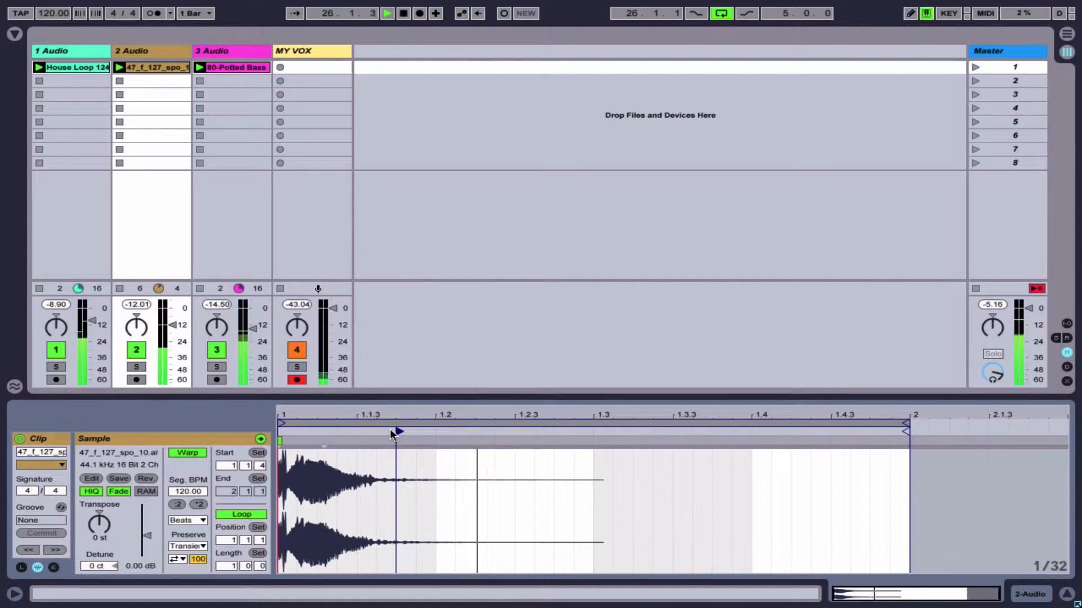
drag(392, 432, 360, 432)
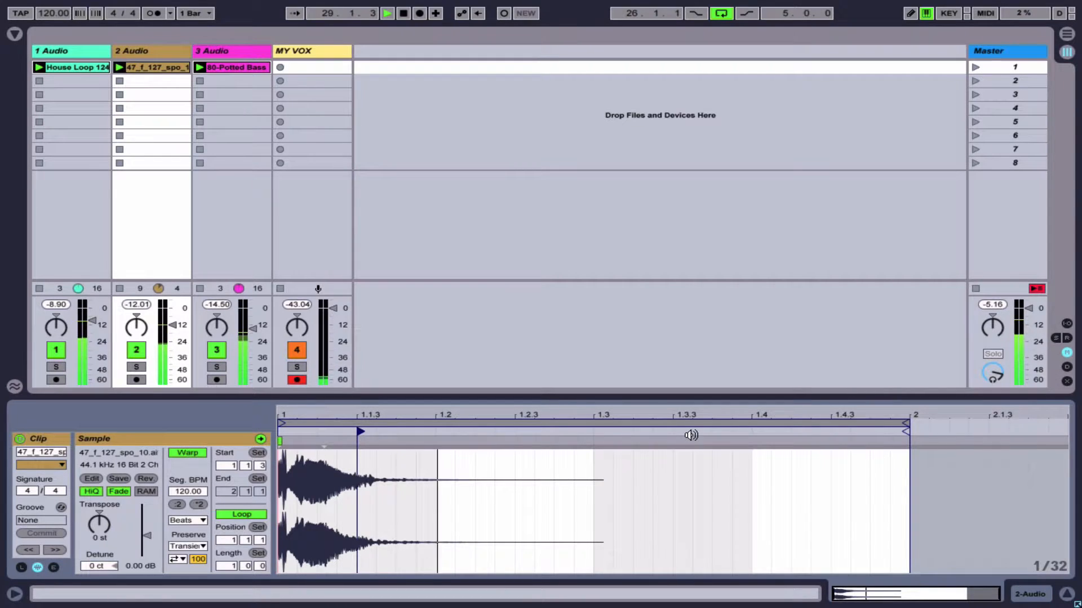
key(space)
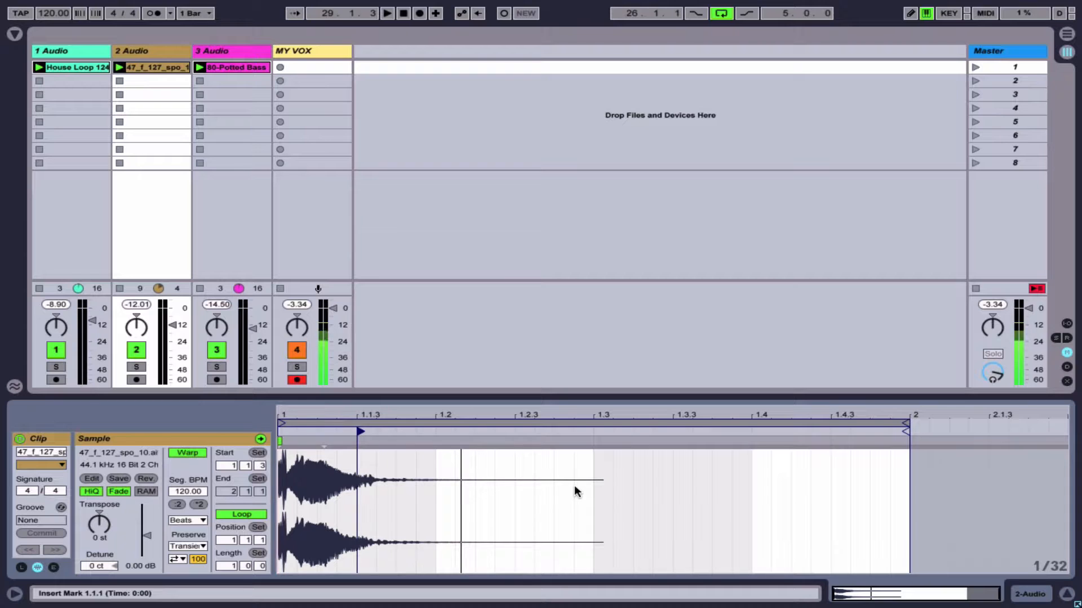
key(space)
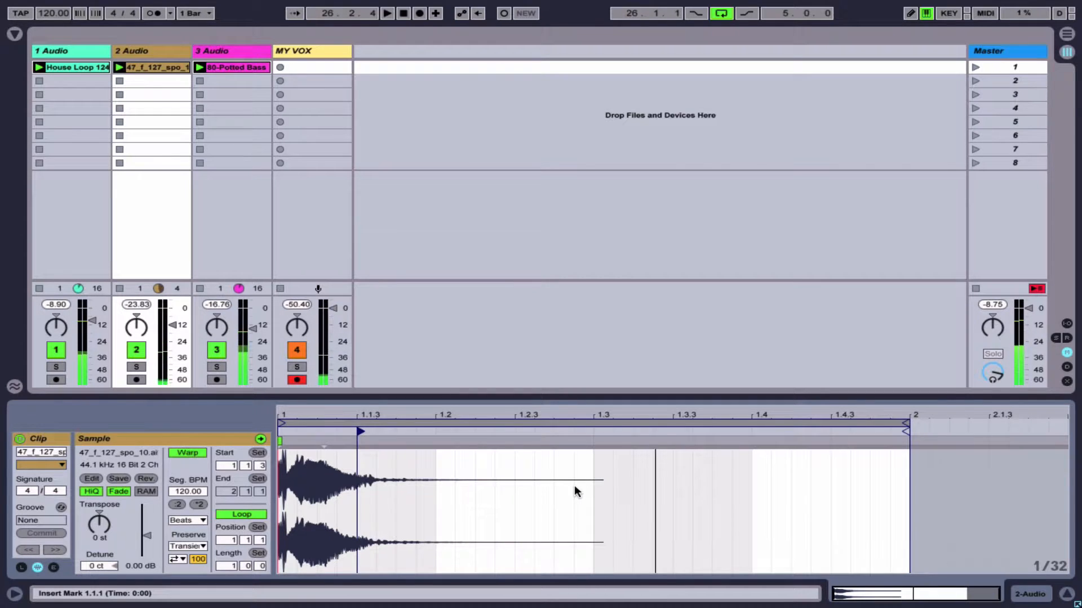
key(space)
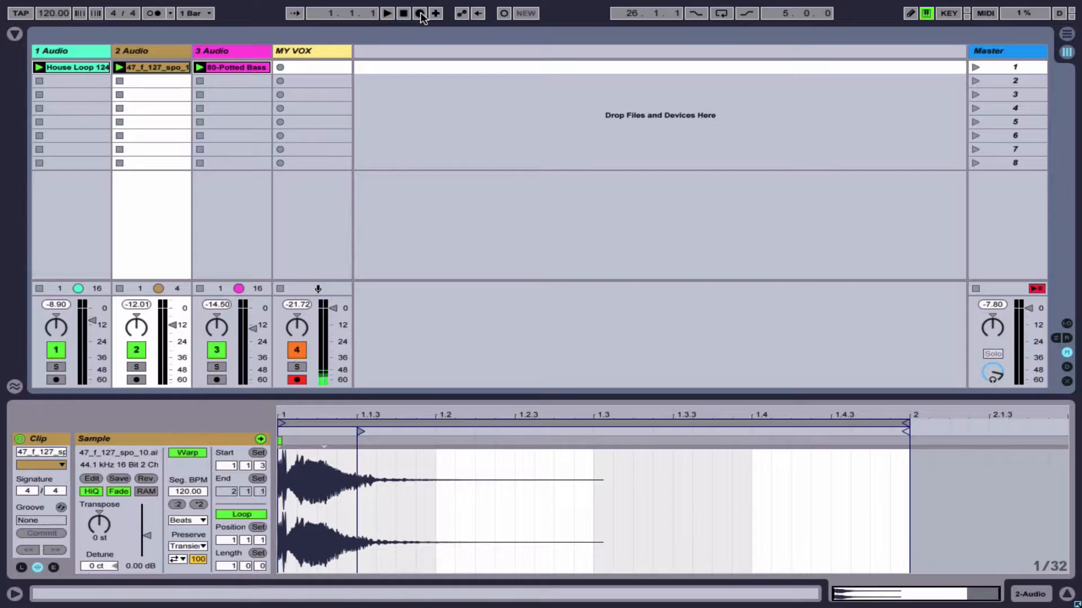
Step: Start recording the session clips into the arrangement and switch to Arrangement View
click(420, 14)
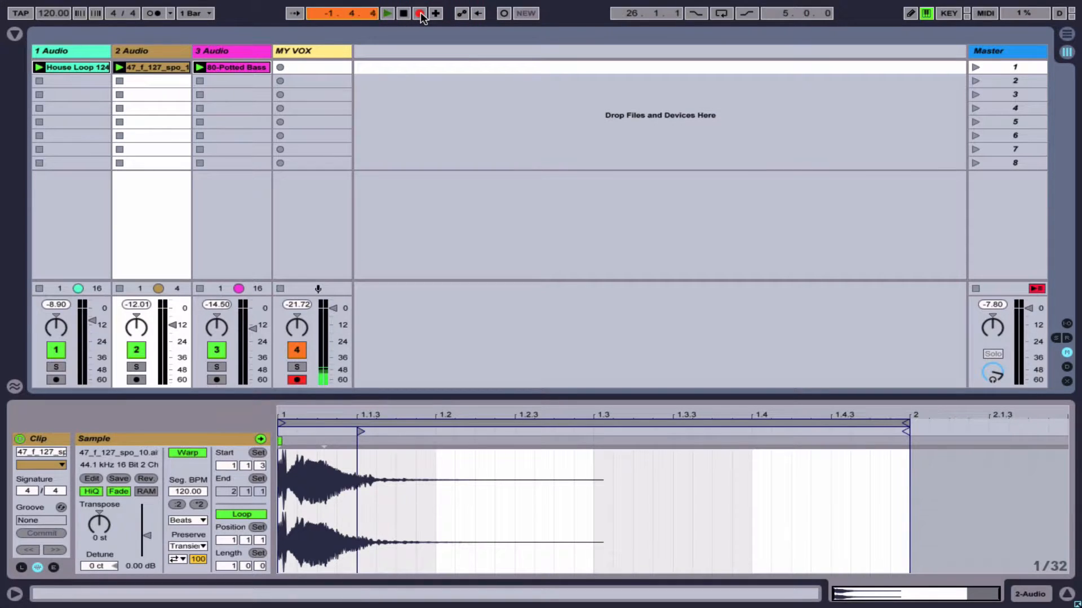
key(Tab)
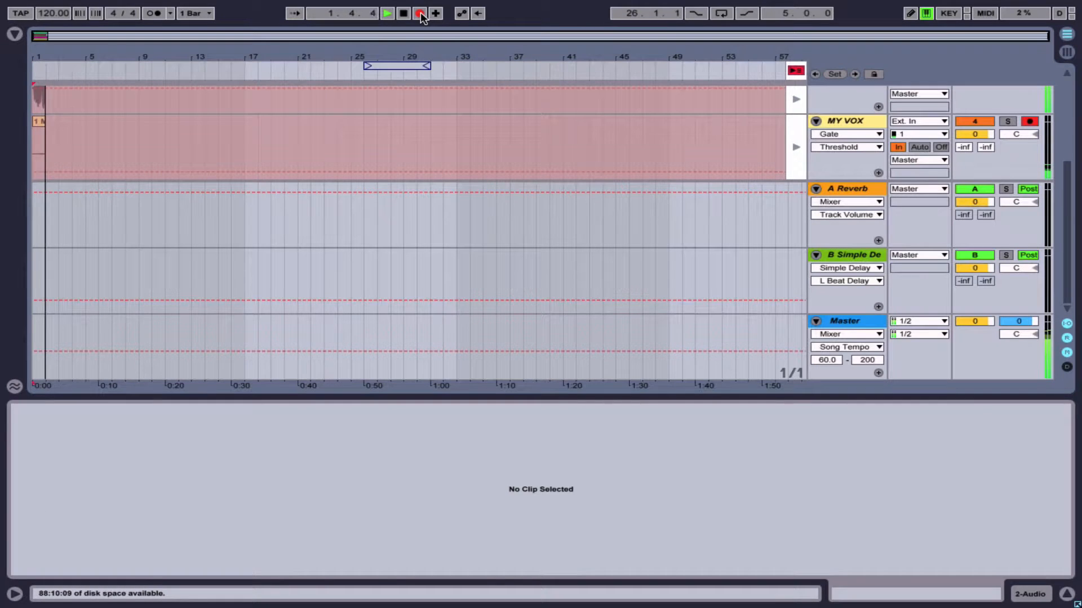
scroll(61, 112, up, 1)
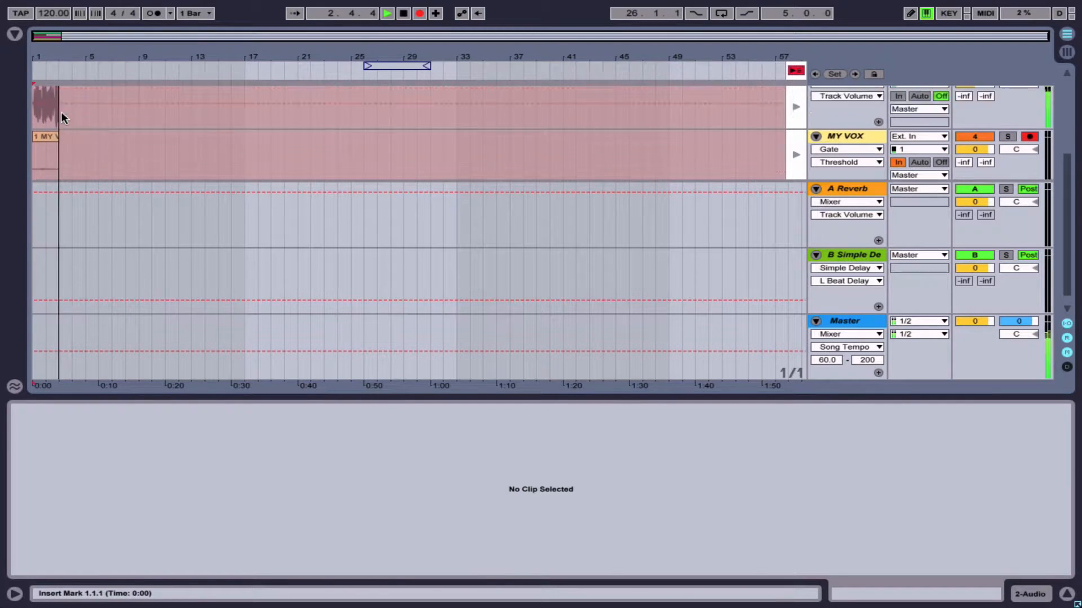
scroll(60, 112, up, 3)
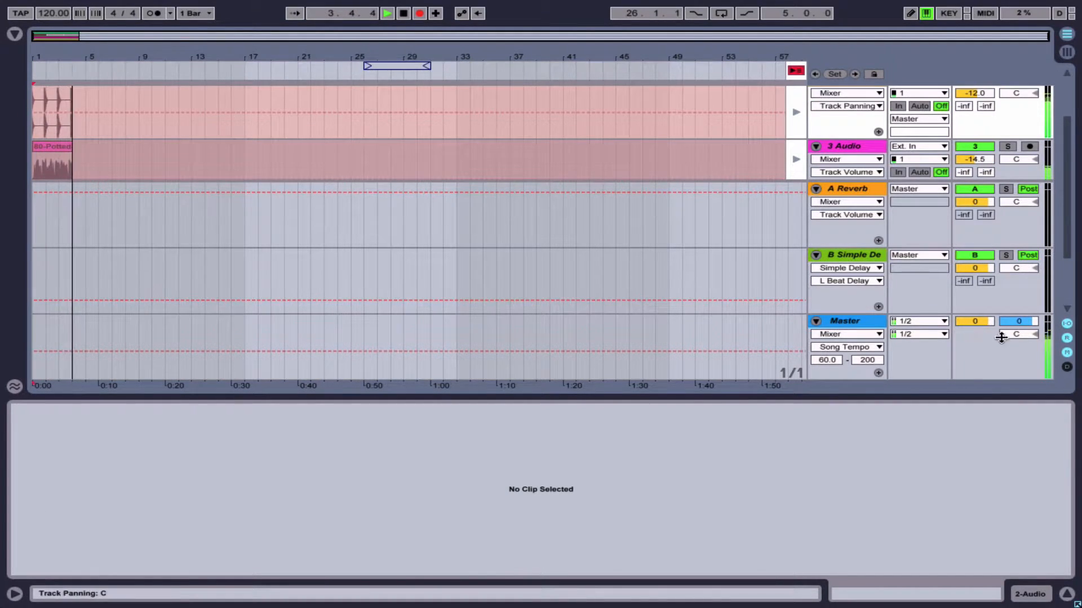
Step: Hide the return tracks in the arrangement while the recording runs
click(1067, 340)
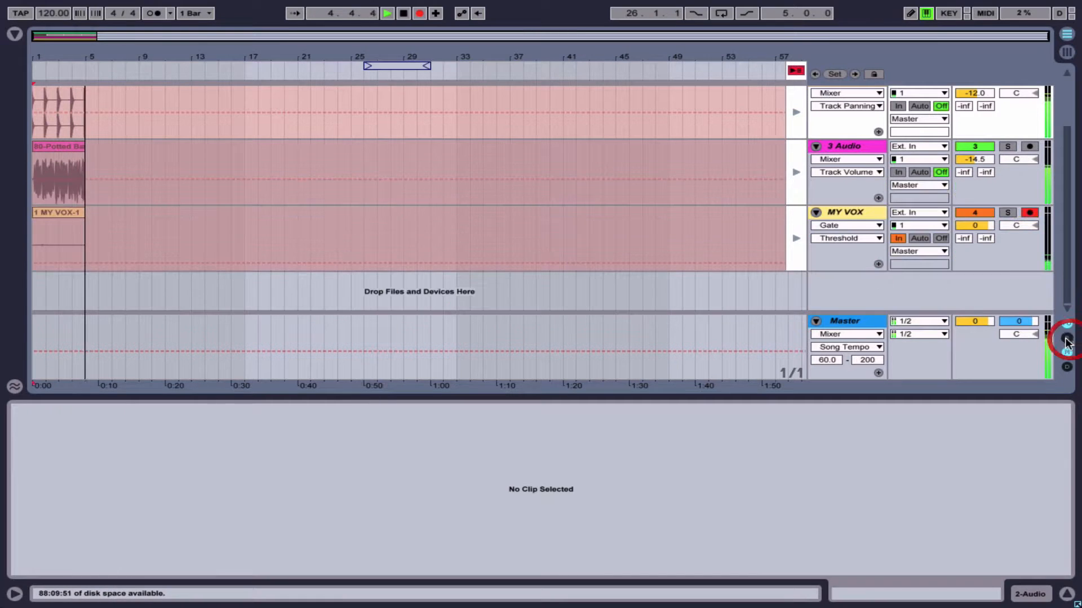
drag(74, 57, 94, 116)
scroll(125, 107, left, 5)
scroll(125, 107, up, 1)
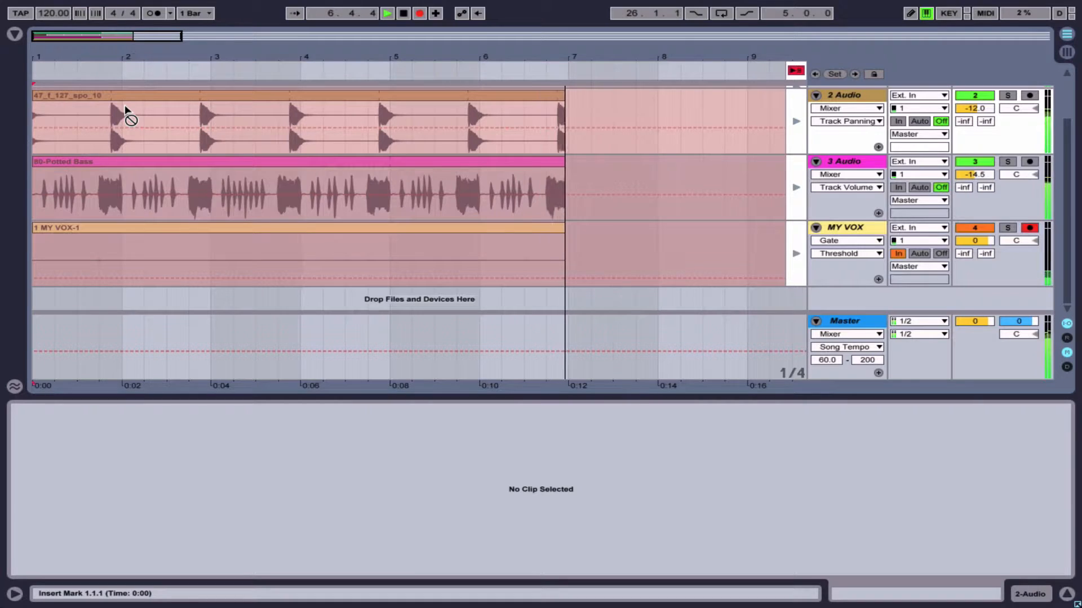
Step: Stop the arrangement recording at bar 7 and return all tracks to arrangement playback
key(space)
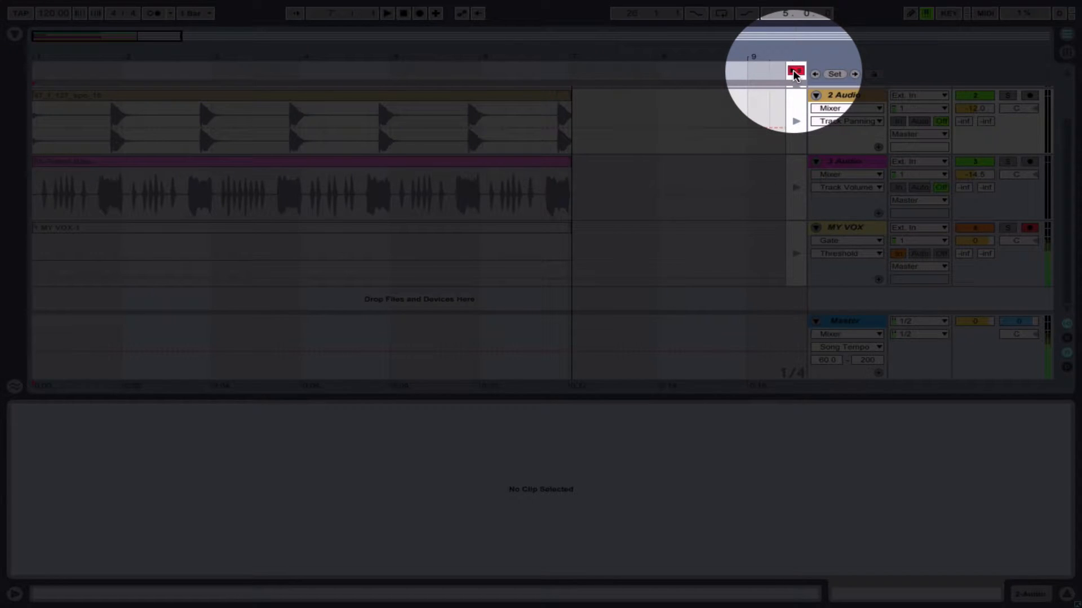
click(794, 72)
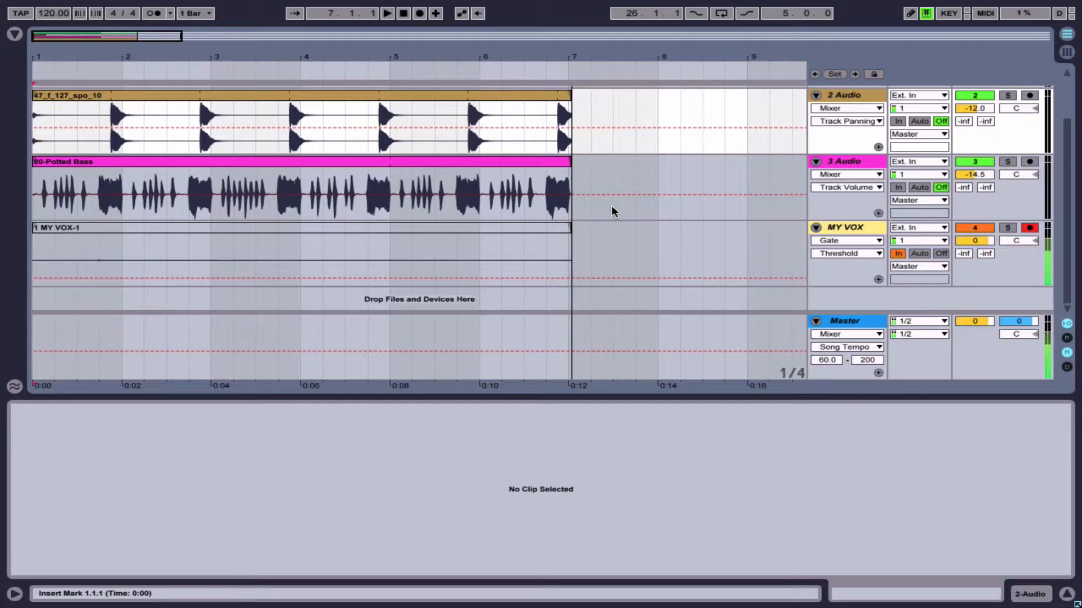
Step: Launch scene 1 in Session View, go back to Arrangement View and return all tracks to arrangement playback
key(Tab)
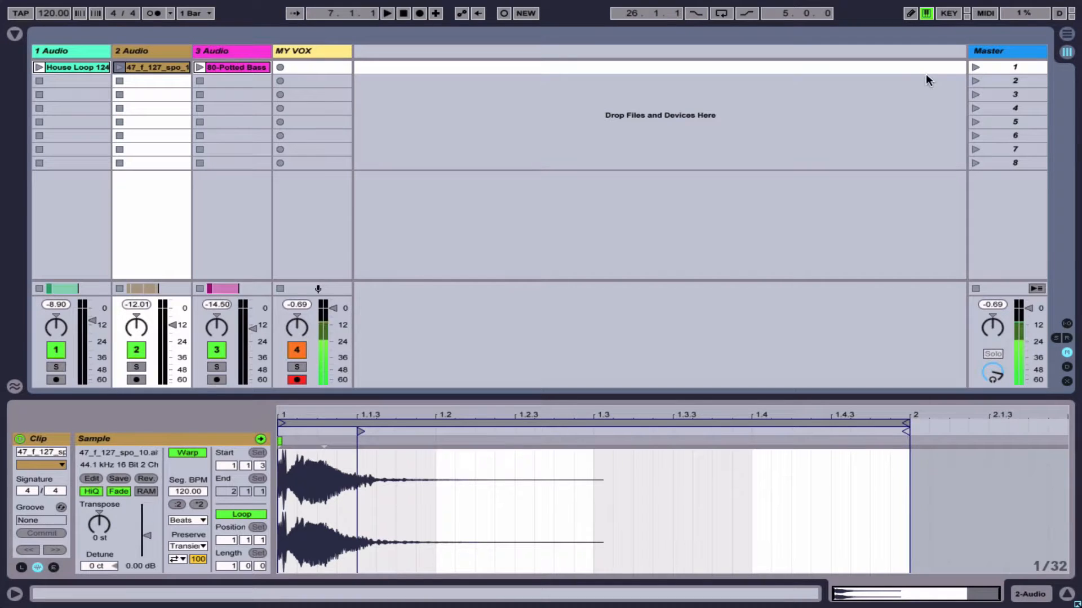
click(975, 67)
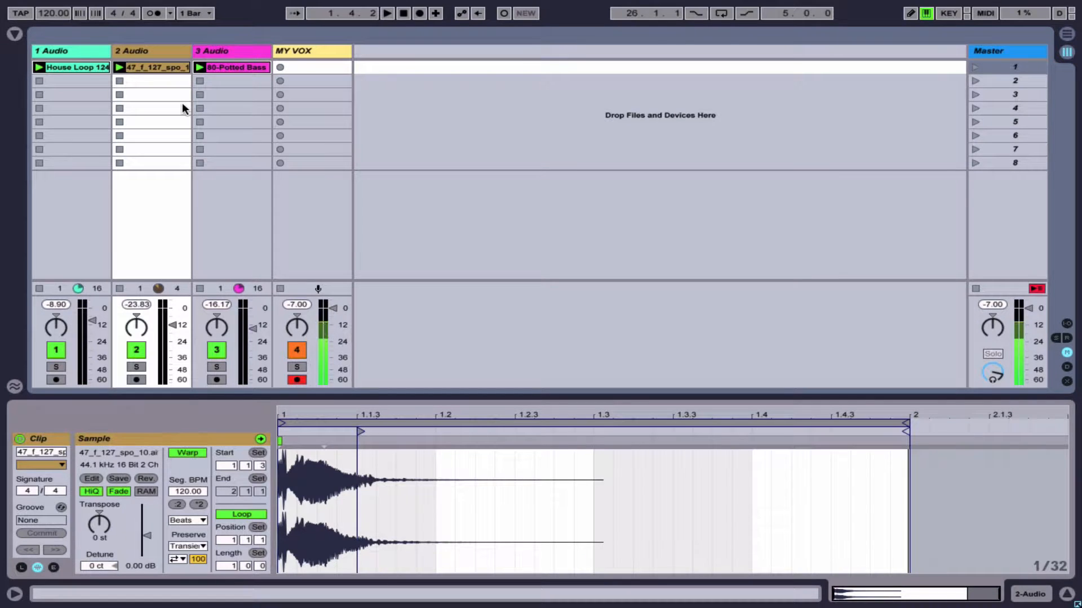
key(Tab)
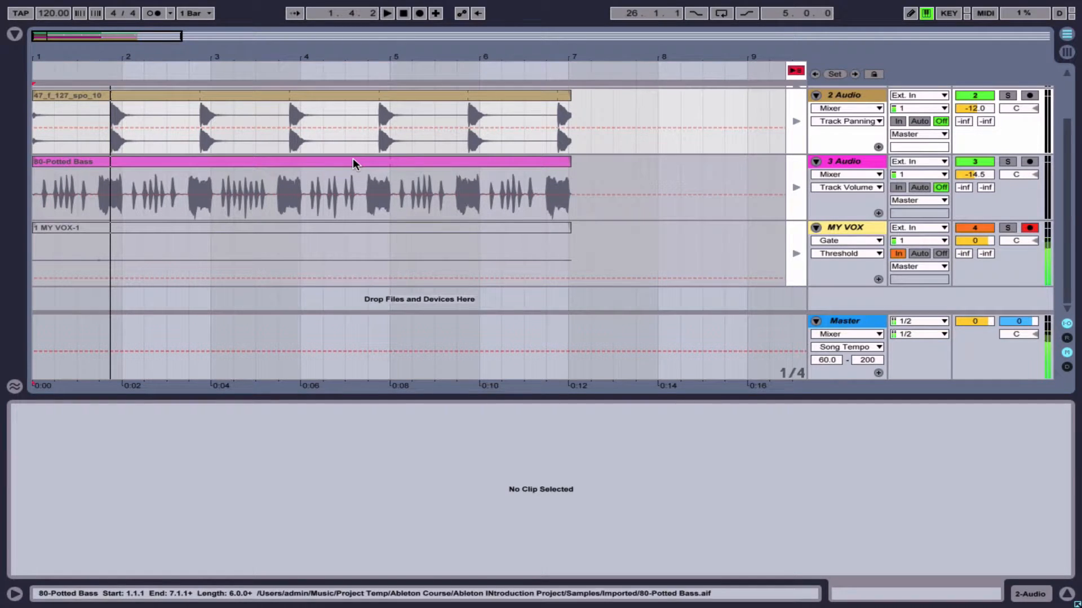
click(796, 72)
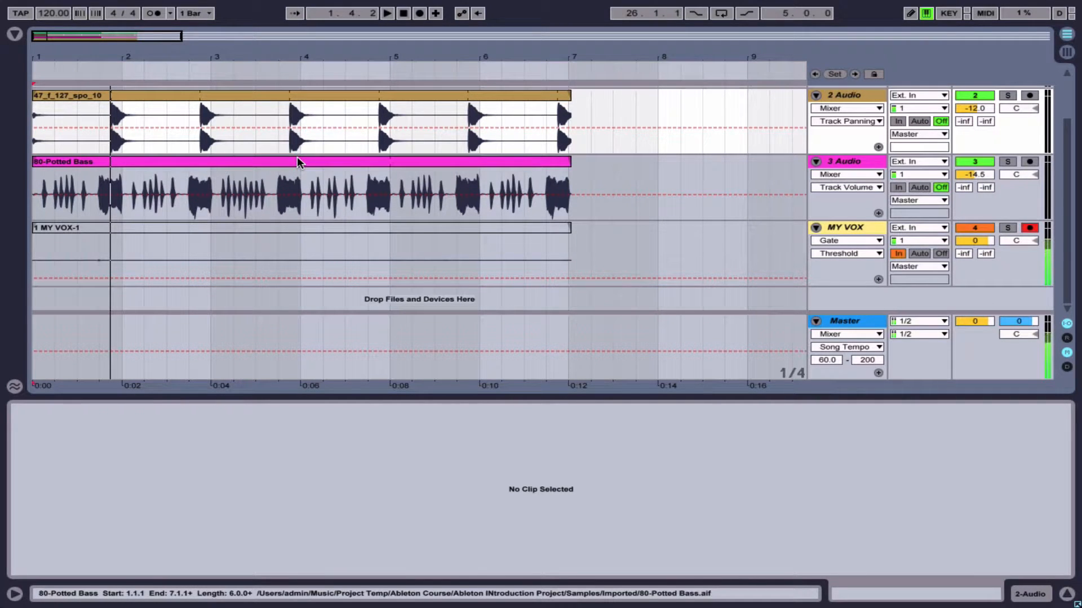
Step: Delete the recorded clip on the MY VOX track in the arrangement
scroll(296, 163, up, 2)
click(296, 287)
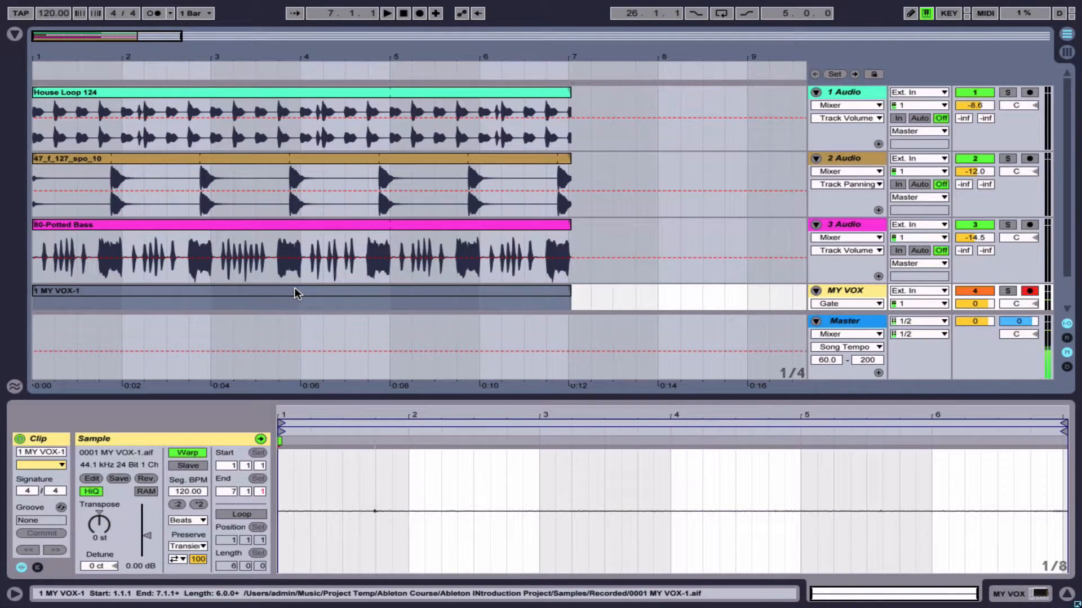
key(Delete)
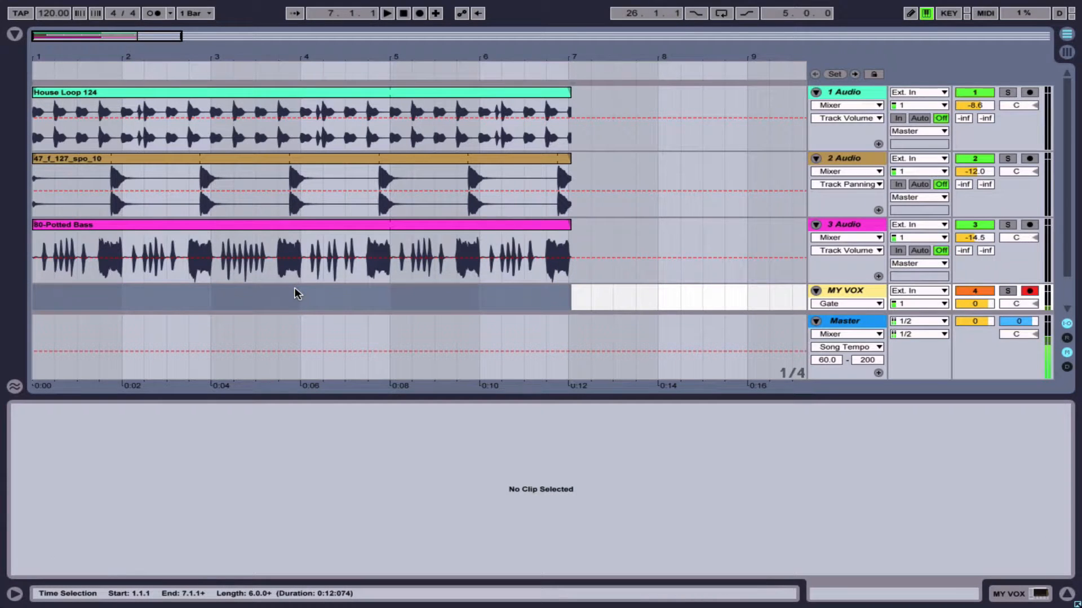
Step: Shorten the House Loop 124, 47_f_127_spo_10 and 80-Potted Bass clips together so they end at bar 5
click(159, 96)
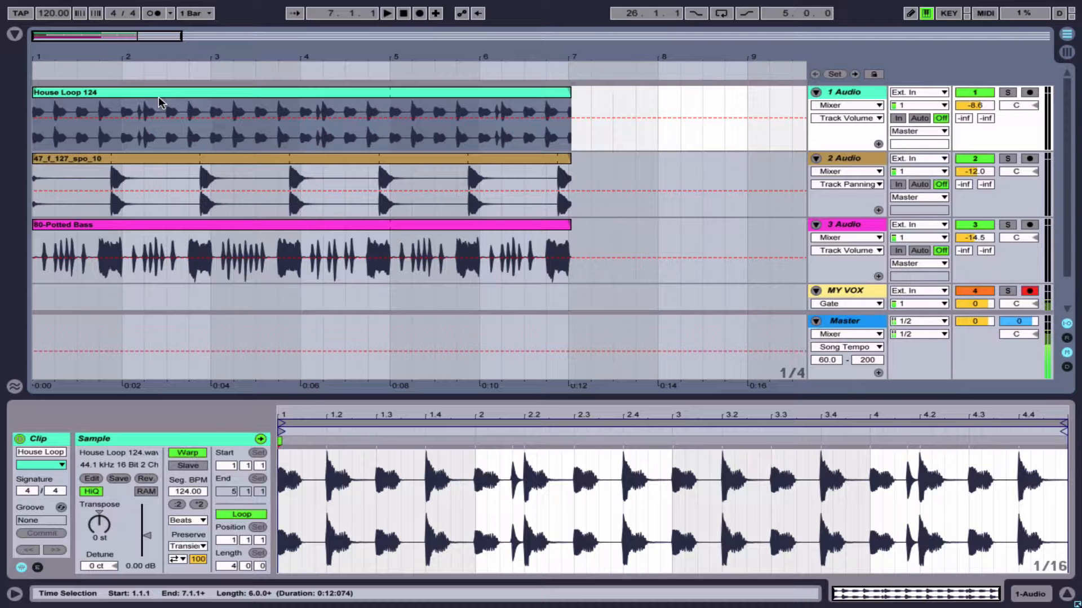
shift+click(469, 222)
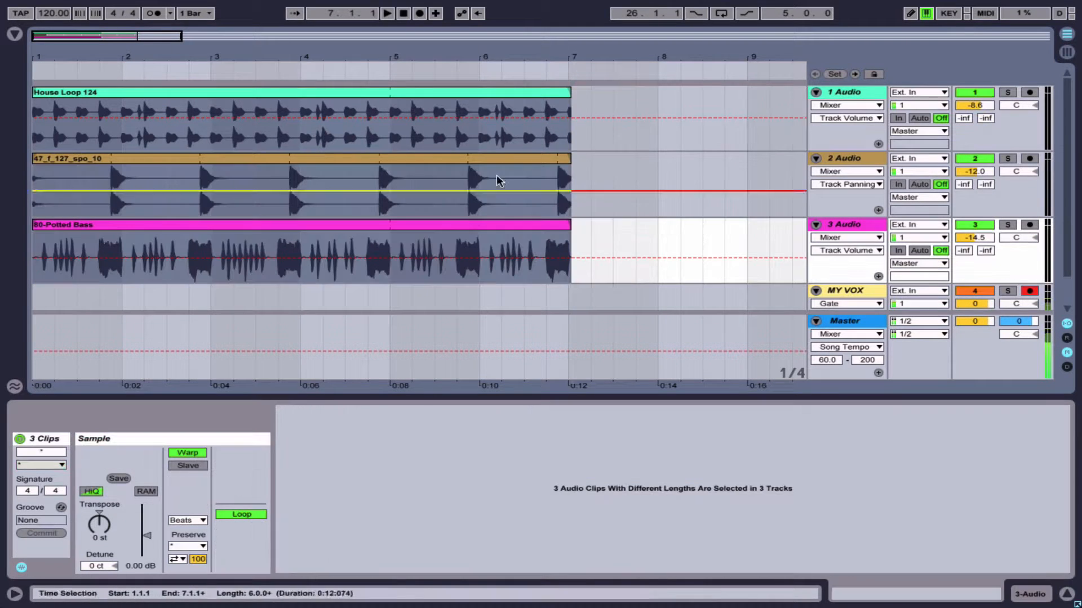
drag(573, 91, 389, 92)
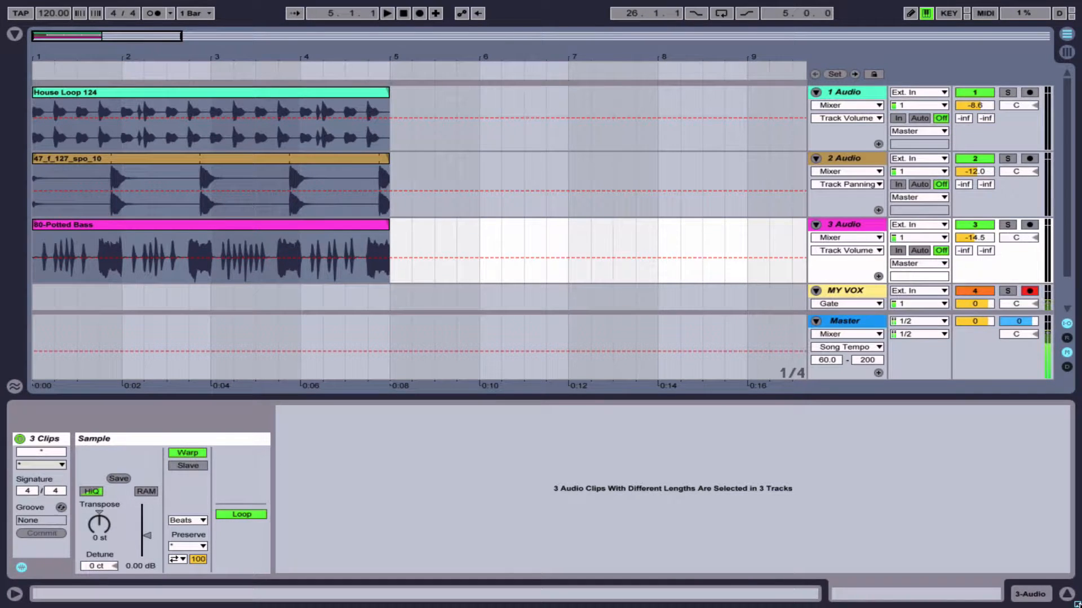
Step: Hide the clip detail view and increase the heights of the 3 Audio, 2 Audio and 1 Audio tracks
click(1066, 596)
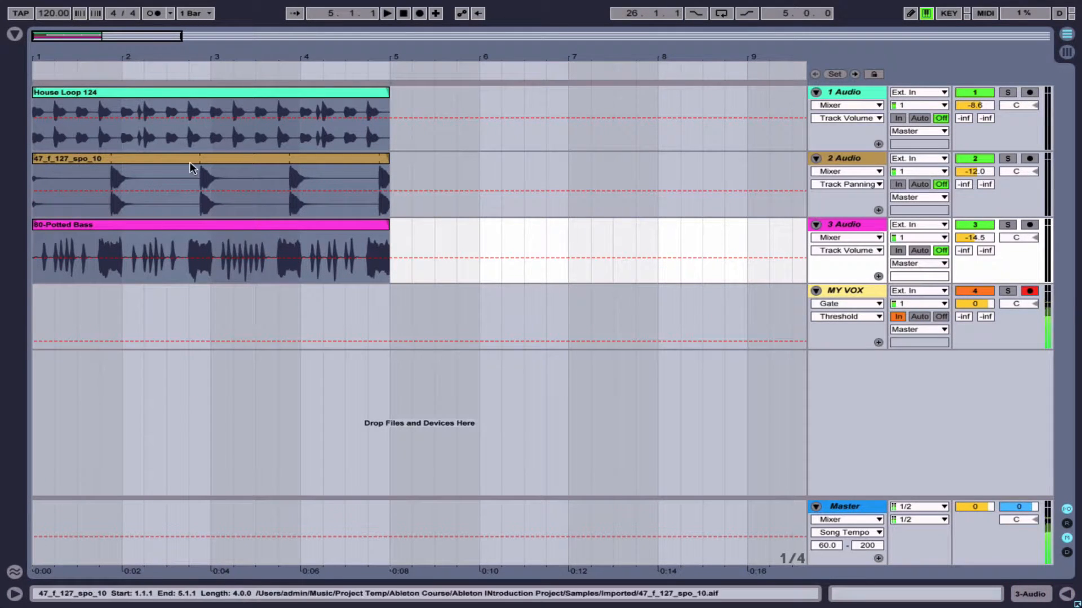
drag(117, 51, 202, 101)
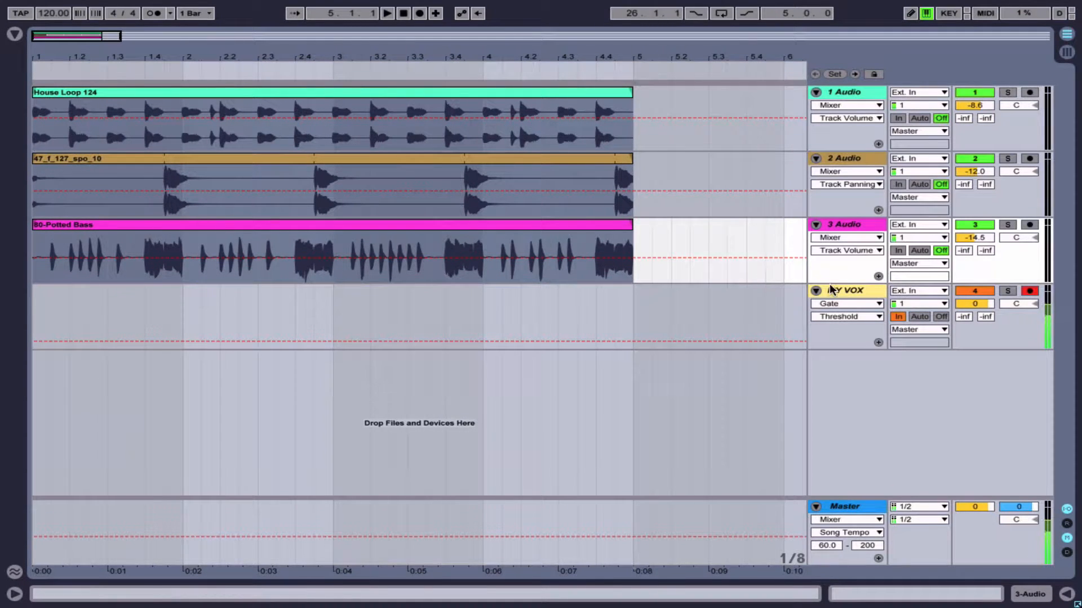
drag(848, 281, 846, 374)
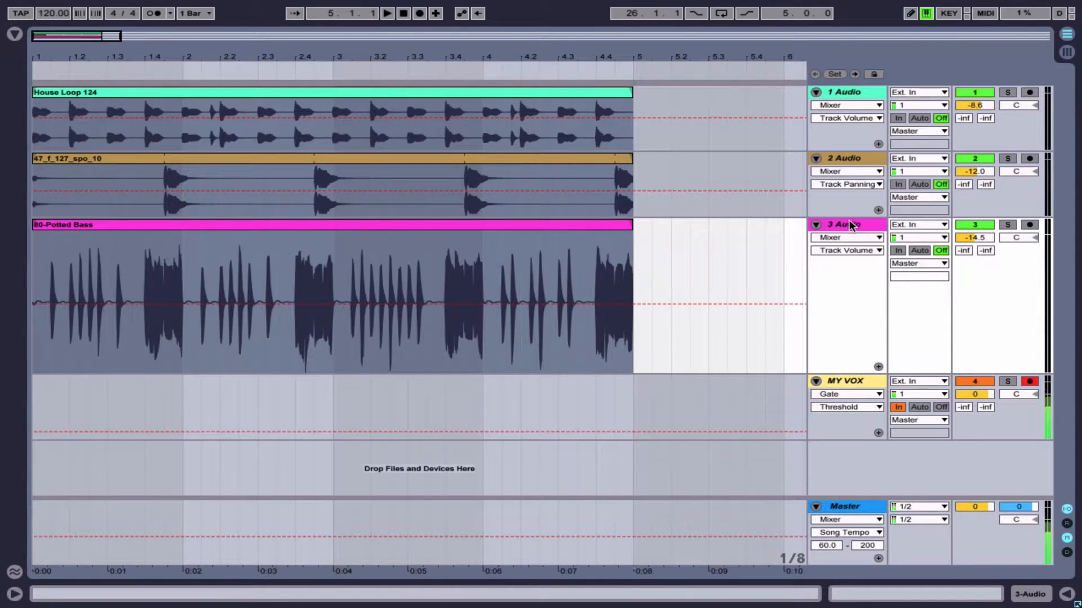
drag(841, 216, 842, 284)
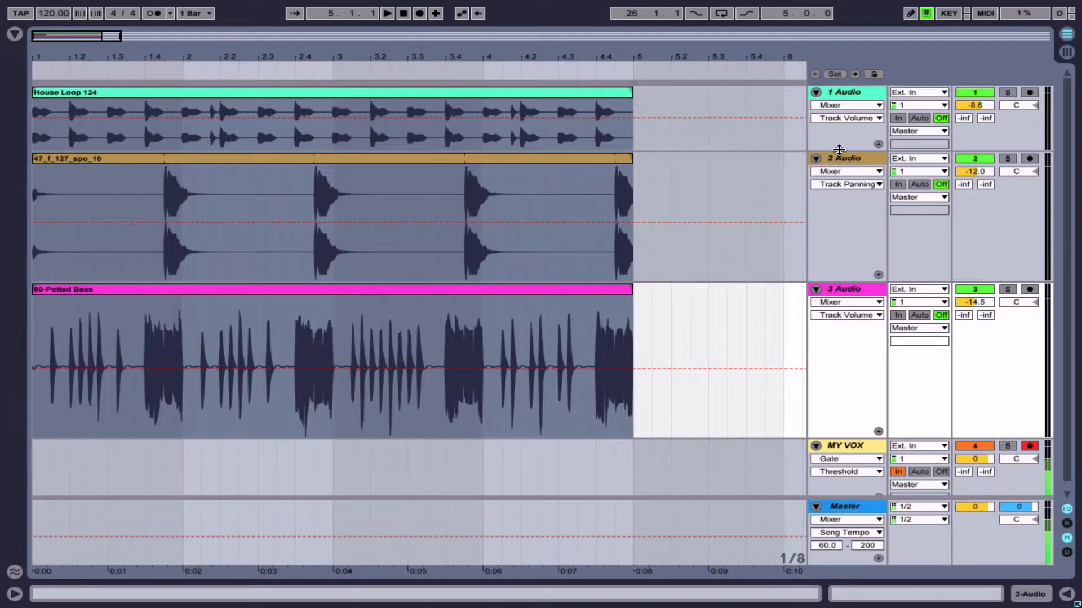
drag(840, 151, 842, 205)
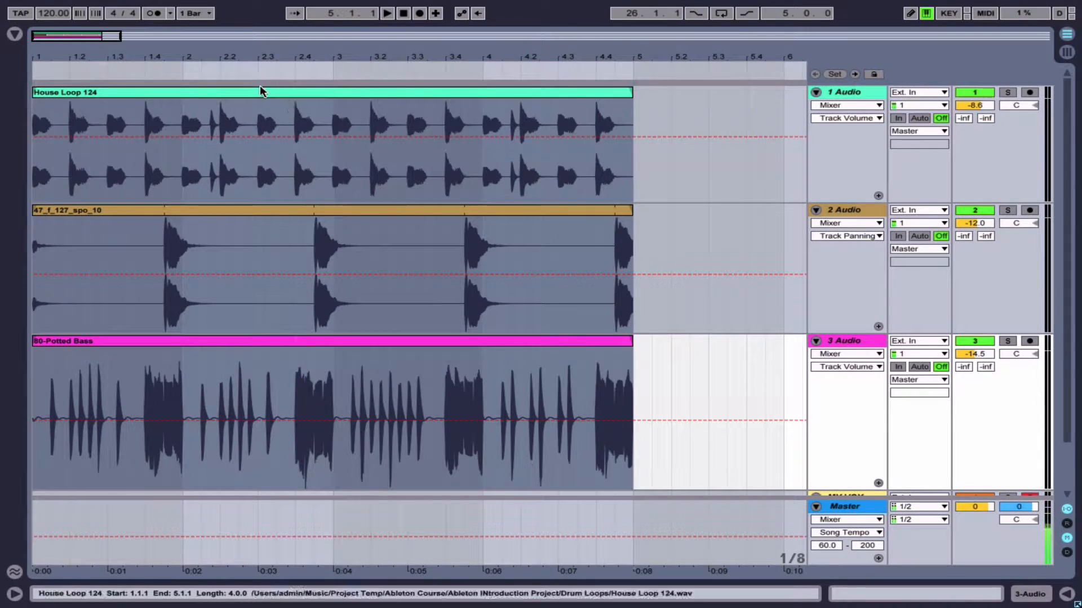
Step: Duplicate the House Loop 124 clip so the copy starts at bar 5
drag(203, 57, 123, 58)
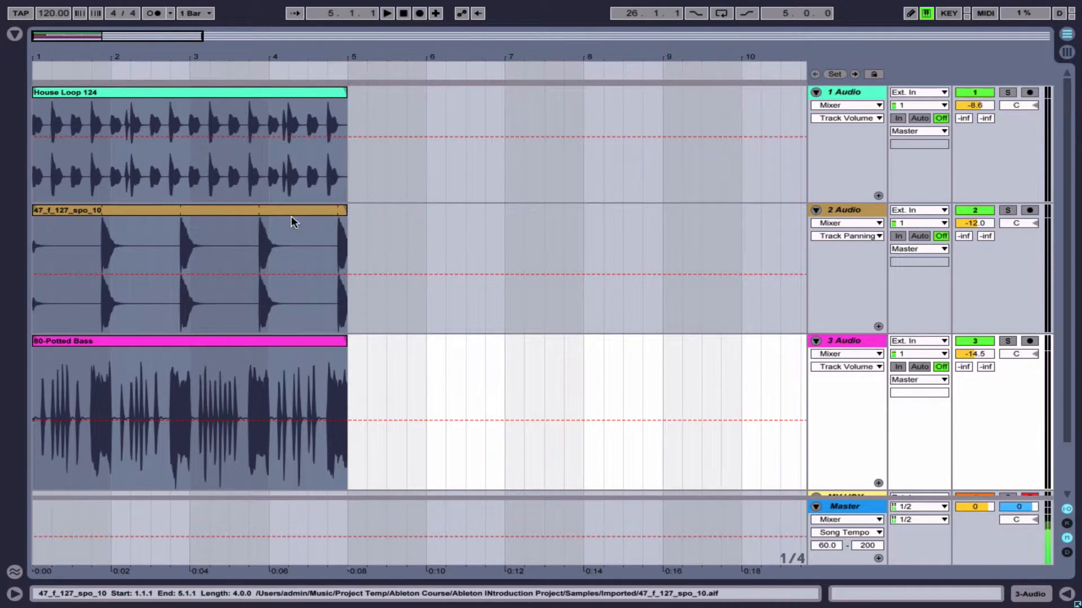
click(398, 221)
click(206, 211)
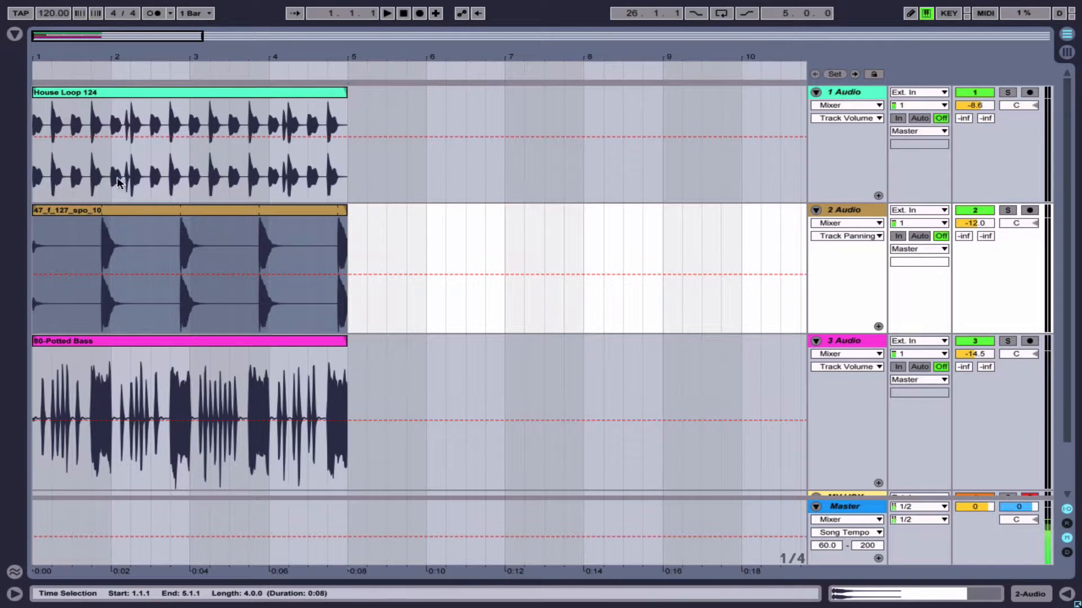
click(150, 91)
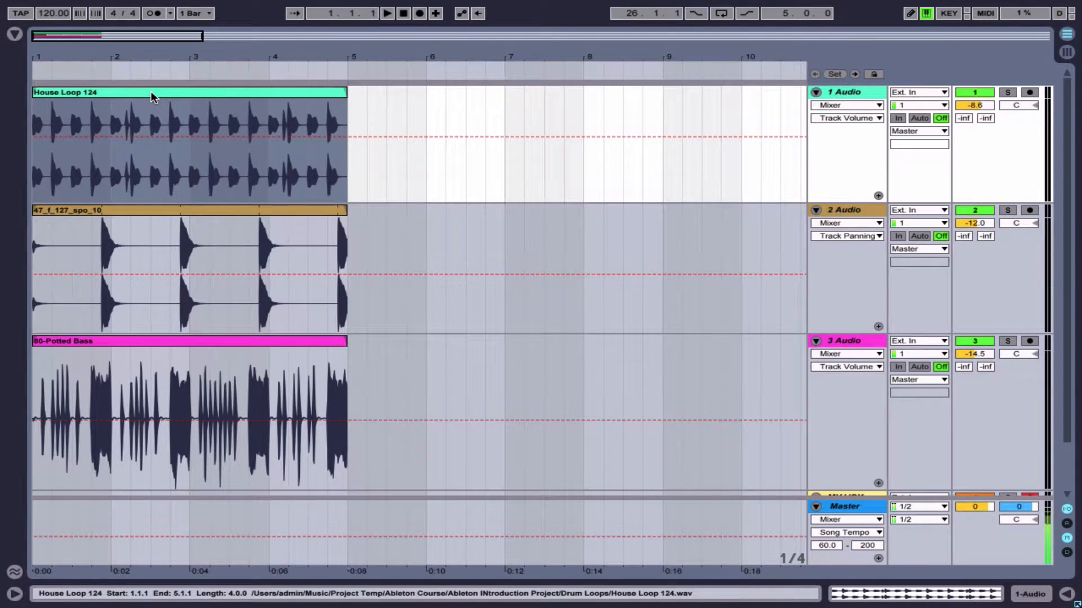
right_click(150, 90)
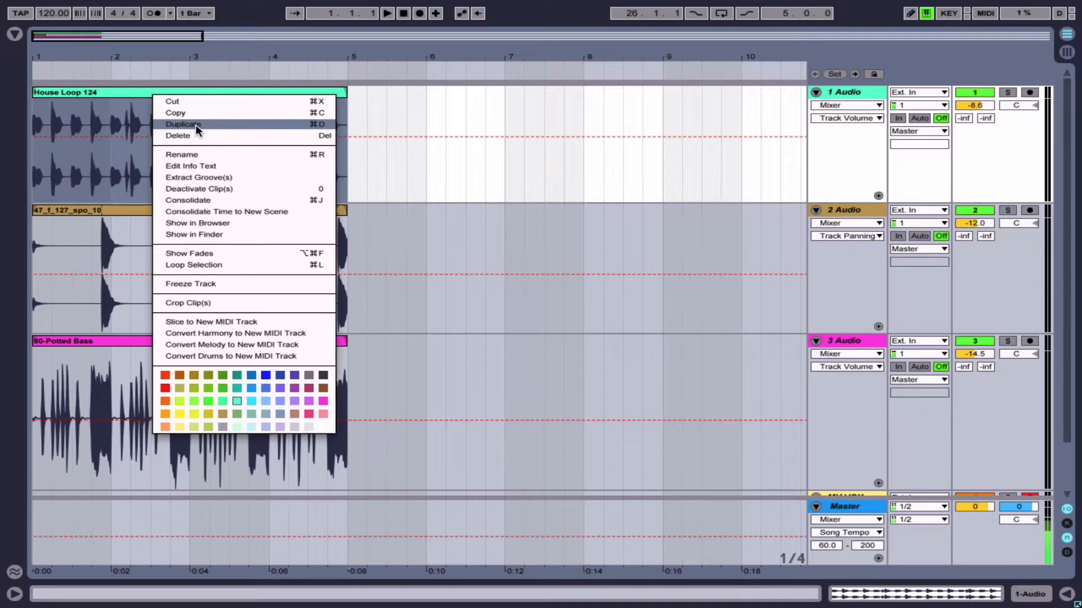
click(327, 123)
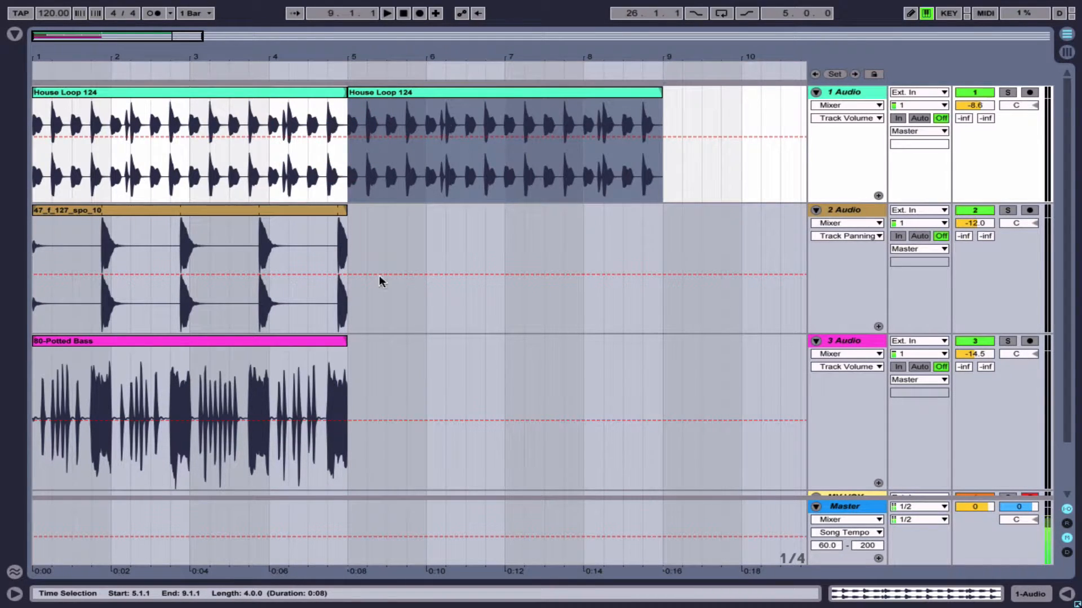
Step: Duplicate the 80-Potted Bass clip to bar 5 and move the 47_f_127_spo_10 clip to start at bar 5
click(213, 340)
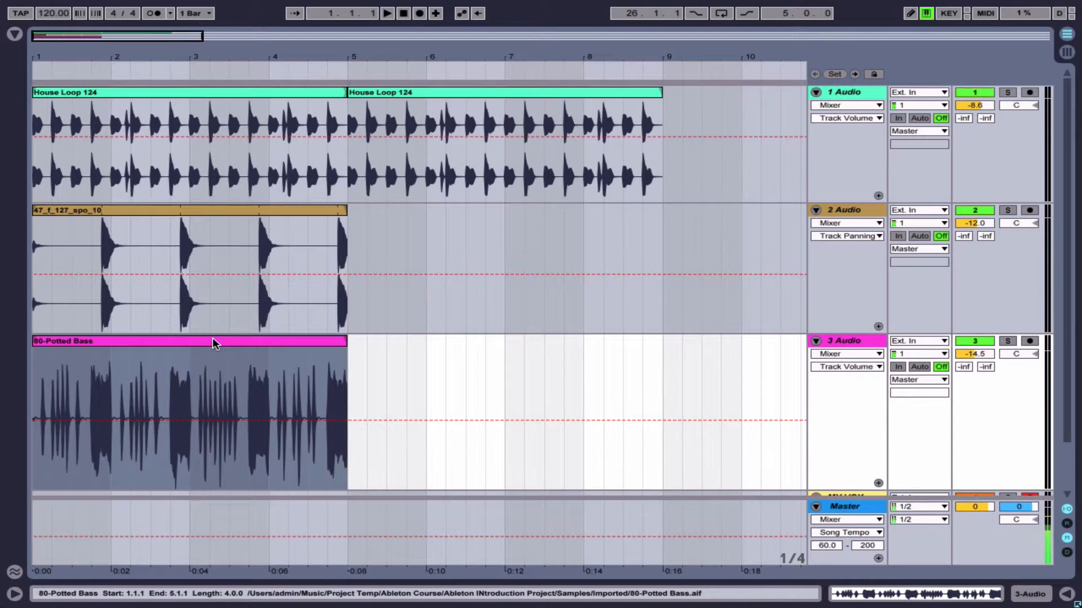
key(super+d)
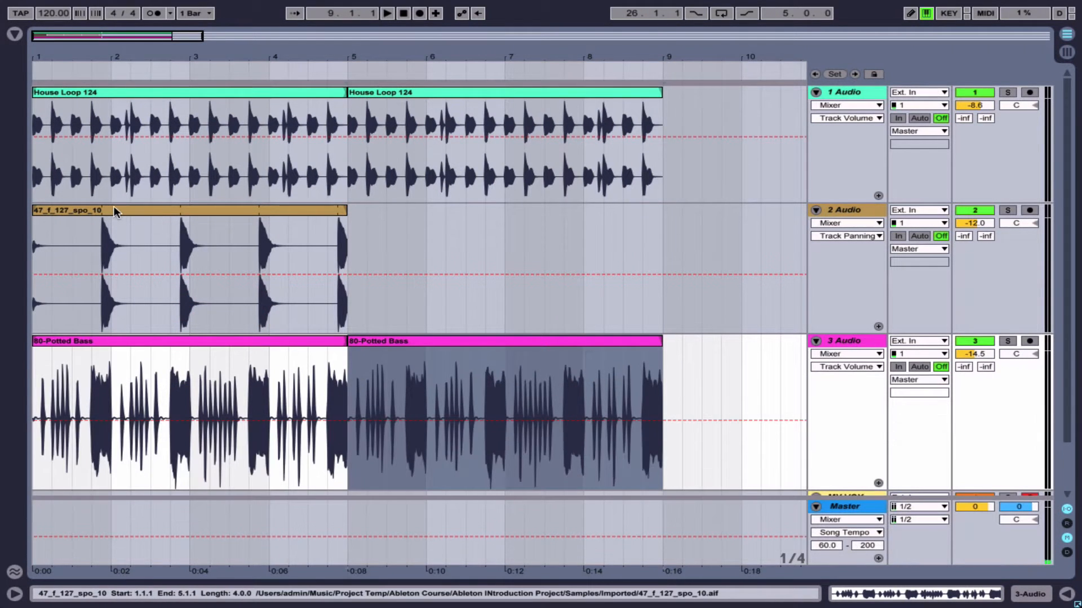
drag(100, 211, 405, 213)
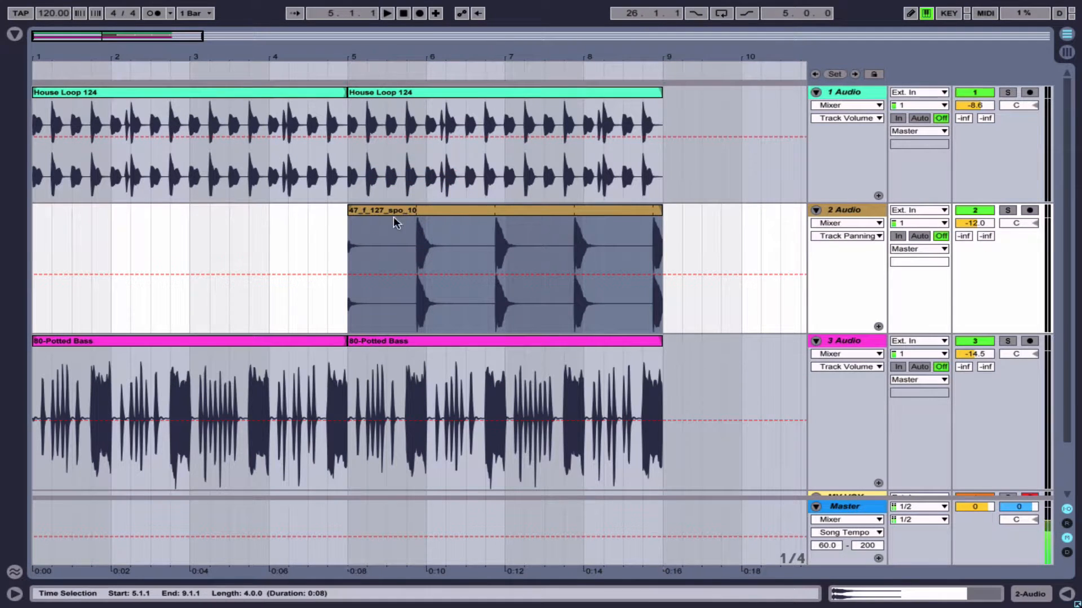
click(83, 92)
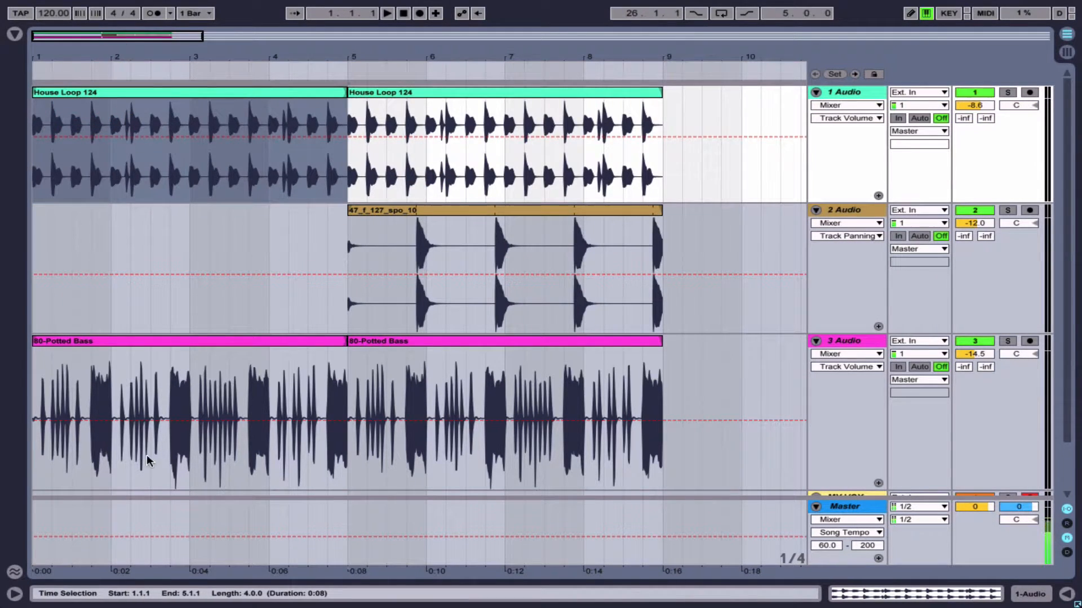
Step: Split the 47_f_127_spo_10 clip on the 2 Audio track at 5.4.1
click(407, 235)
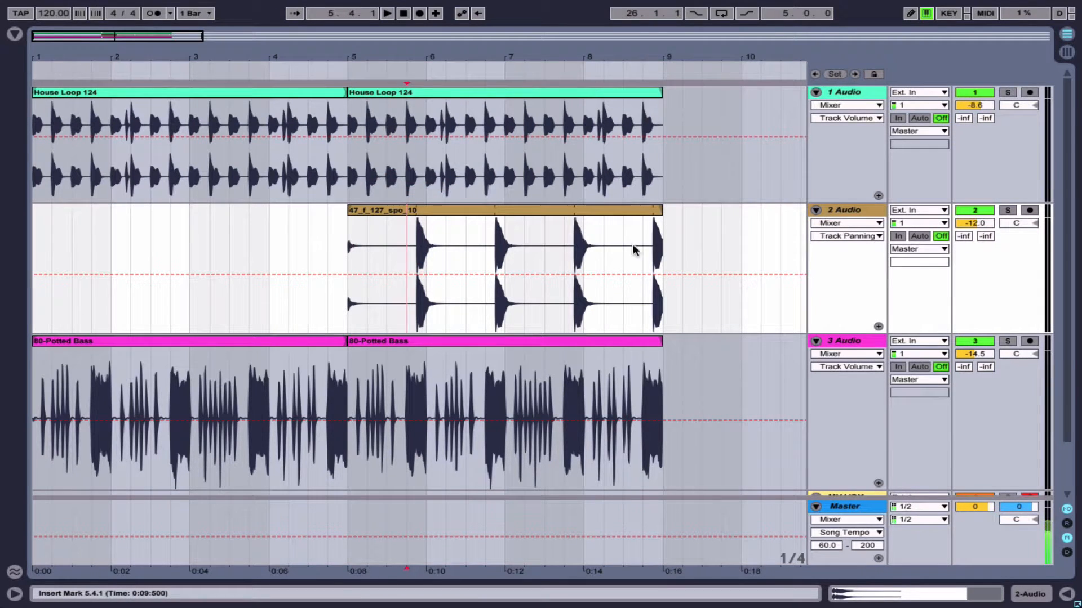
click(412, 248)
click(464, 239)
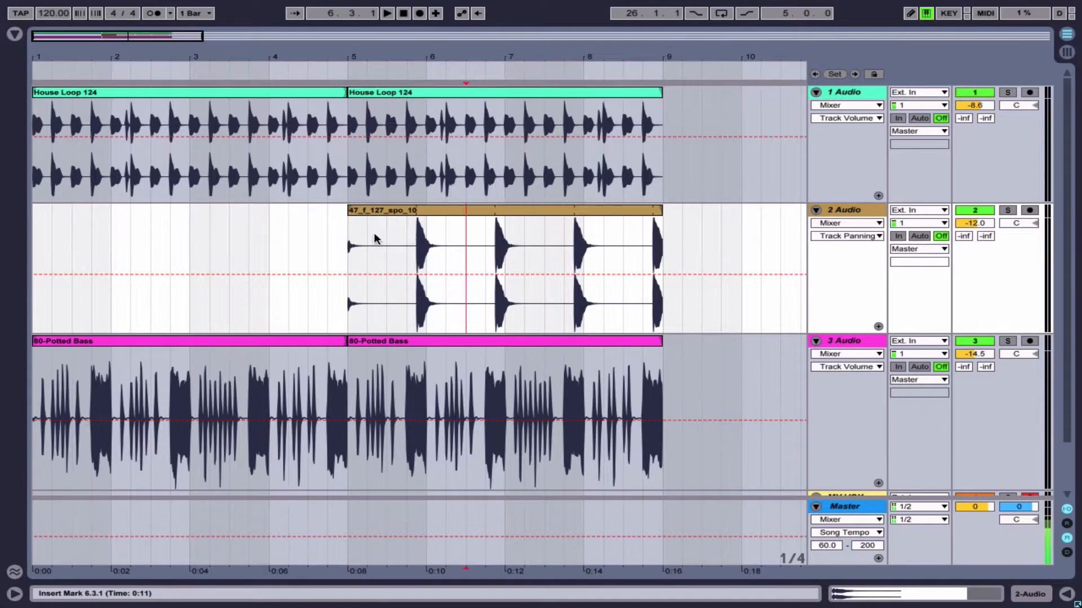
click(407, 235)
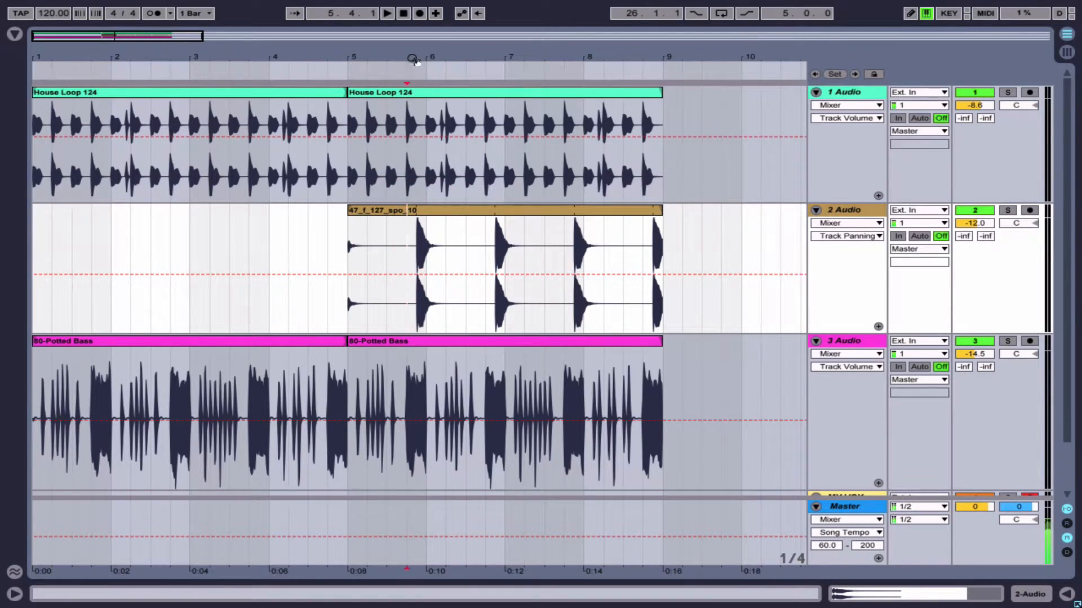
key(plus)
key(plus)
key(plus)
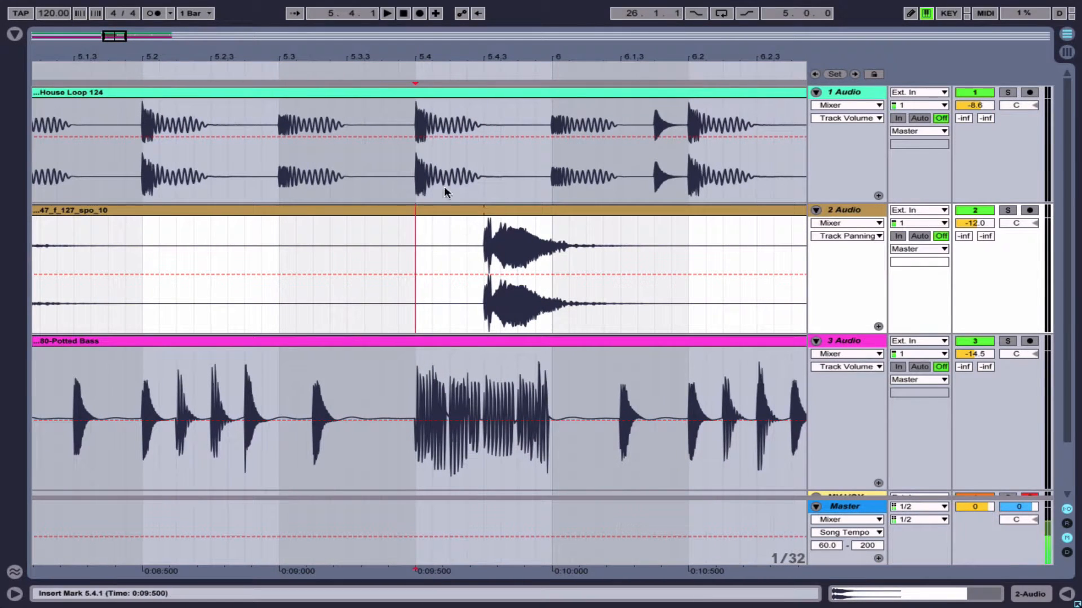
key(super+e)
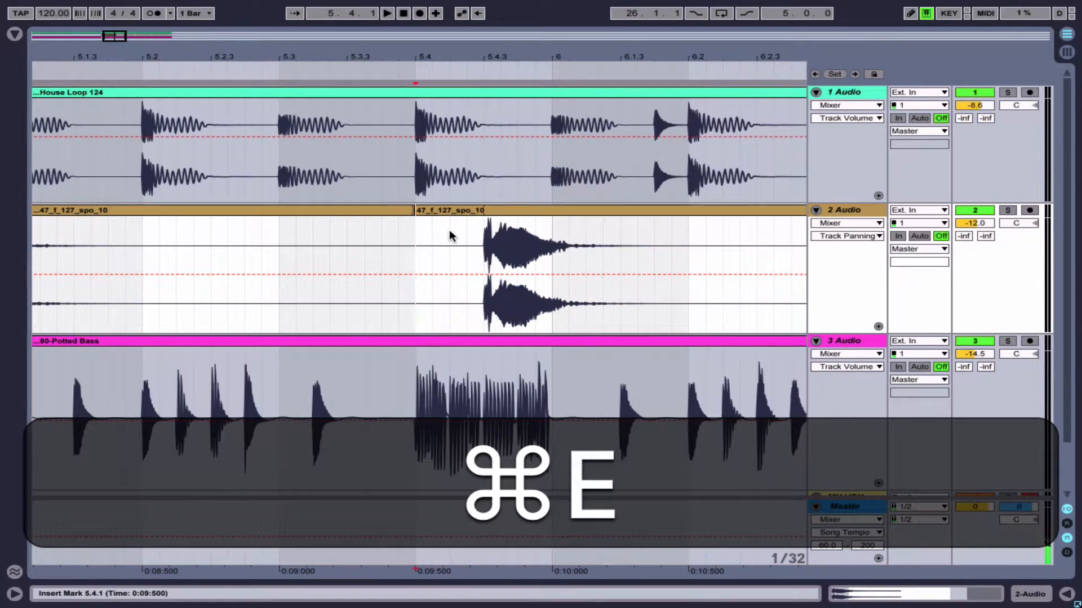
Step: Move the second part of the split clip to start at 5.4.2 and delete the first part
drag(420, 212, 459, 212)
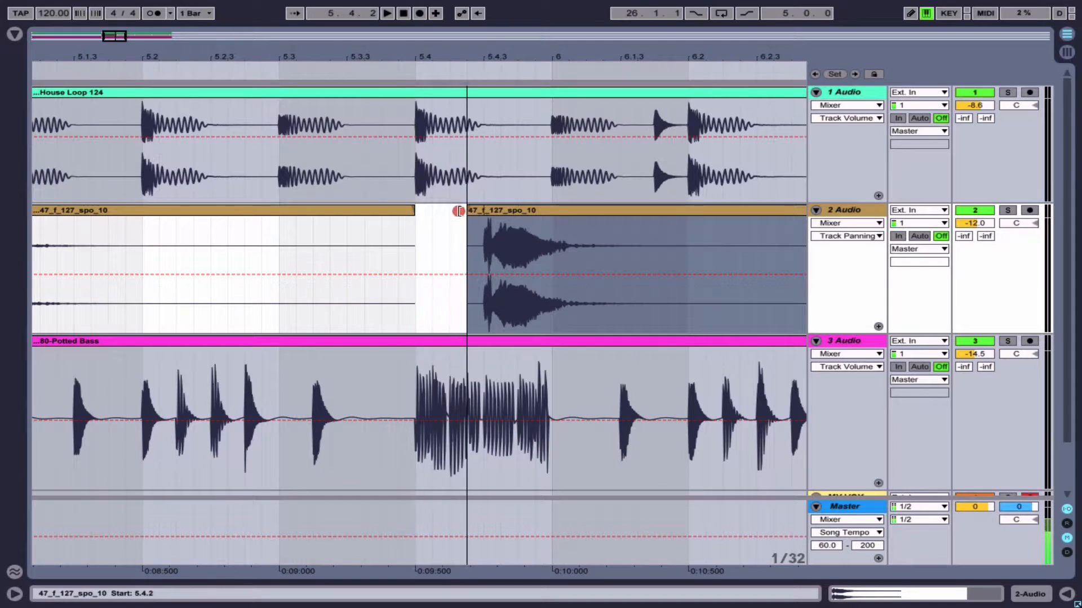
click(419, 208)
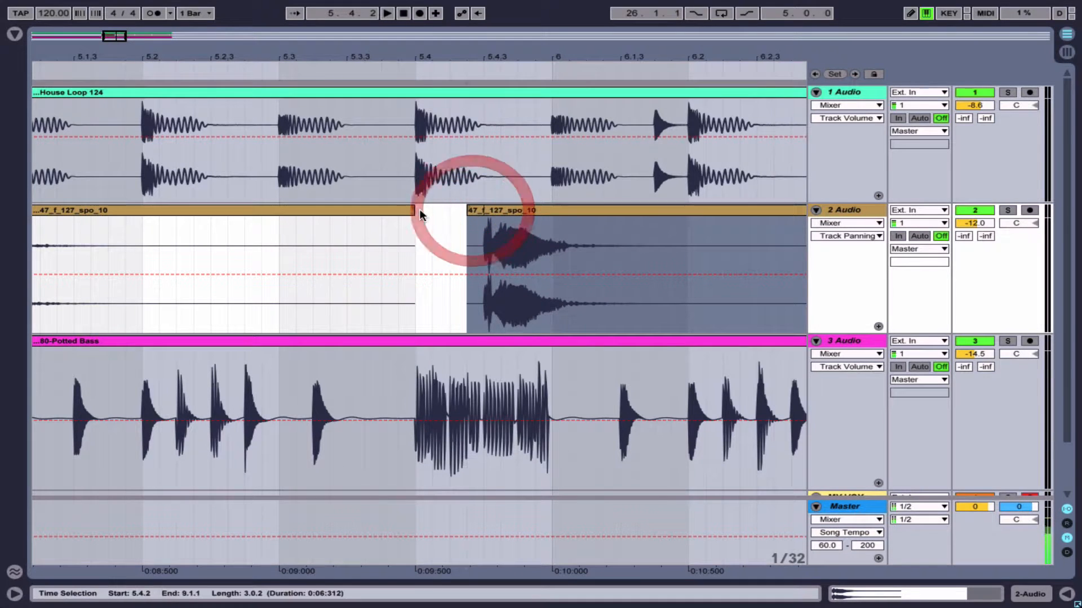
click(343, 213)
key(BackSpace)
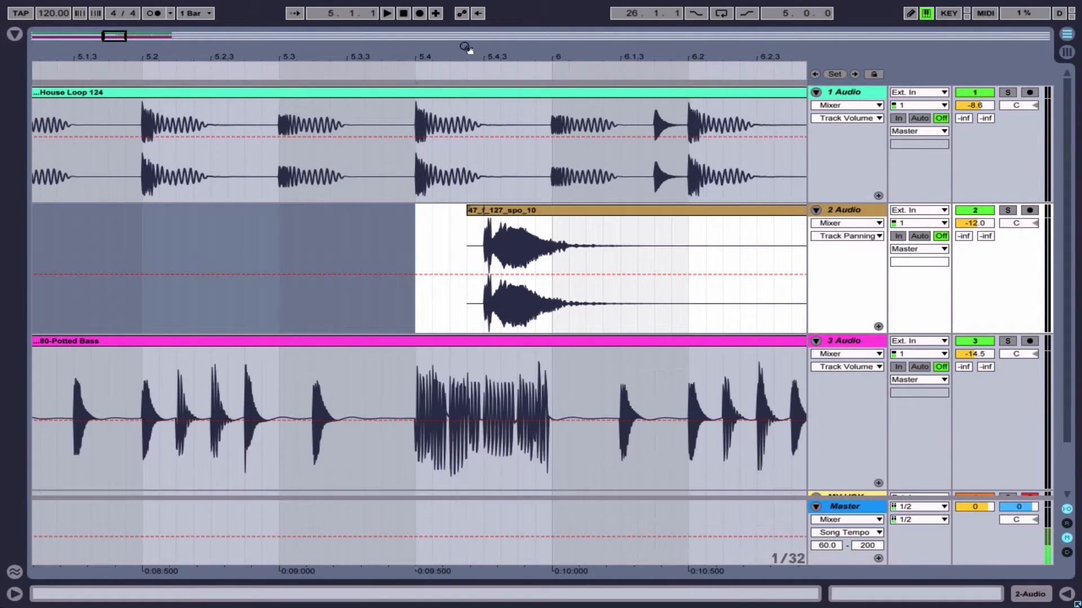
Step: Delete the section from 6.4.1 to 7.3.3 of the 47_f_127_spo_10 clip
drag(466, 51, 466, 20)
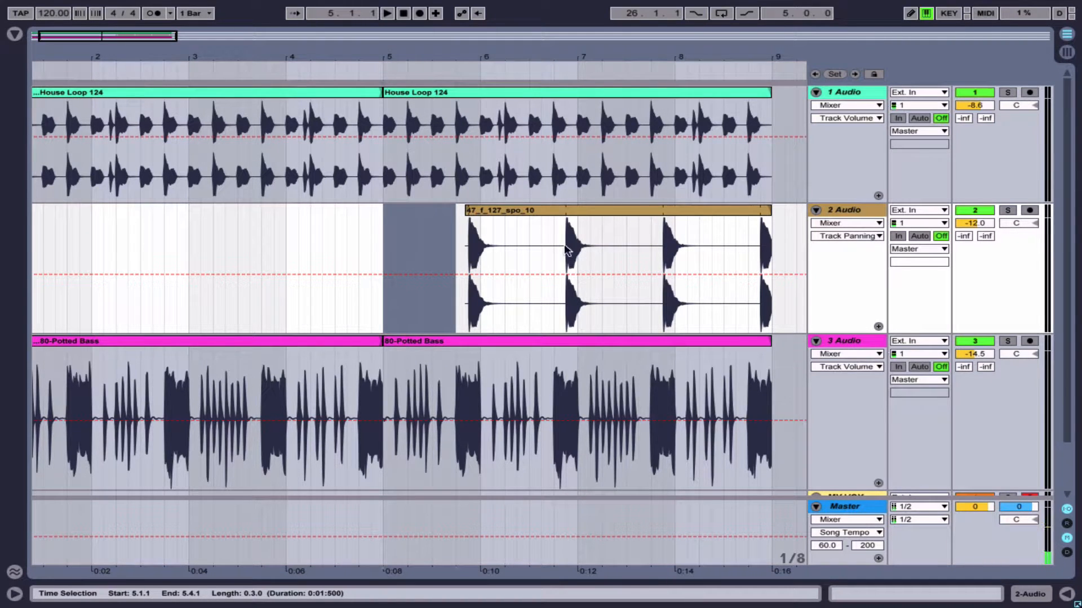
drag(558, 248, 633, 250)
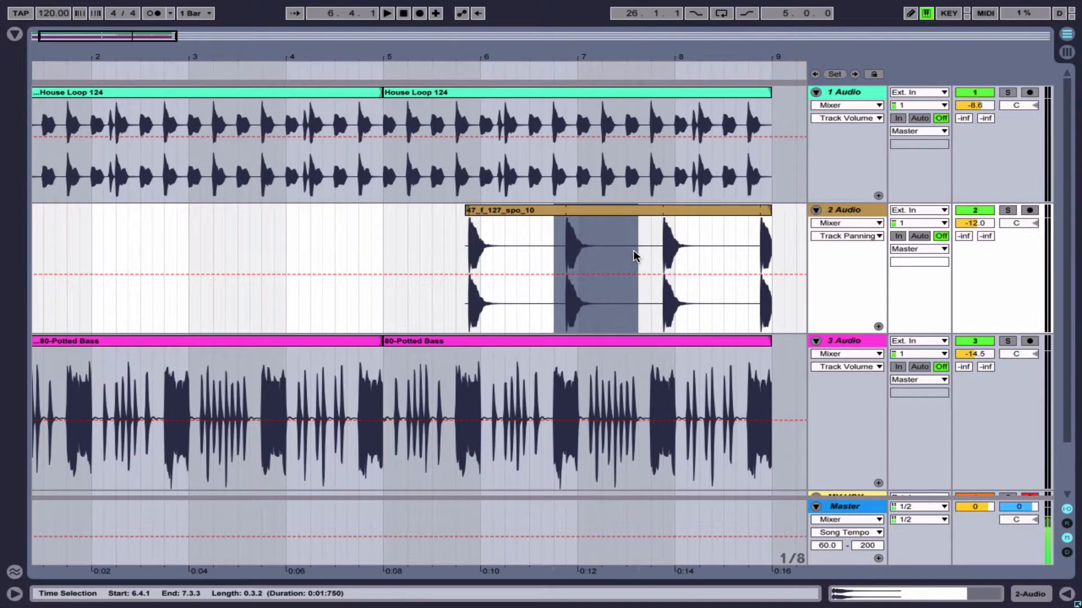
key(BackSpace)
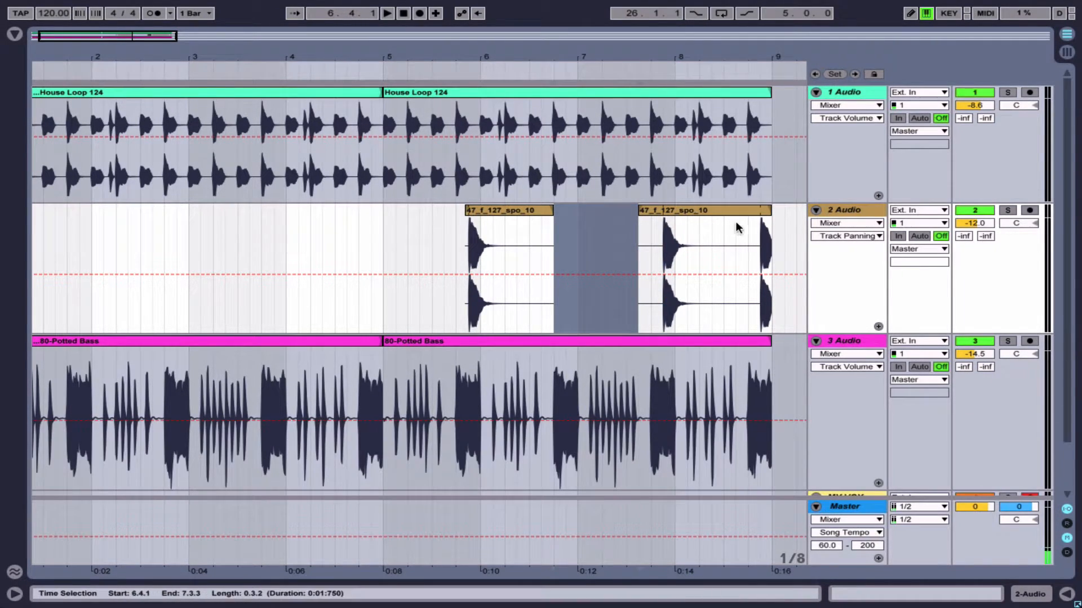
Step: Split the last 47_f_127_spo_10 clip on the 2 Audio track at 8.2.1 and delete the part after it
click(698, 226)
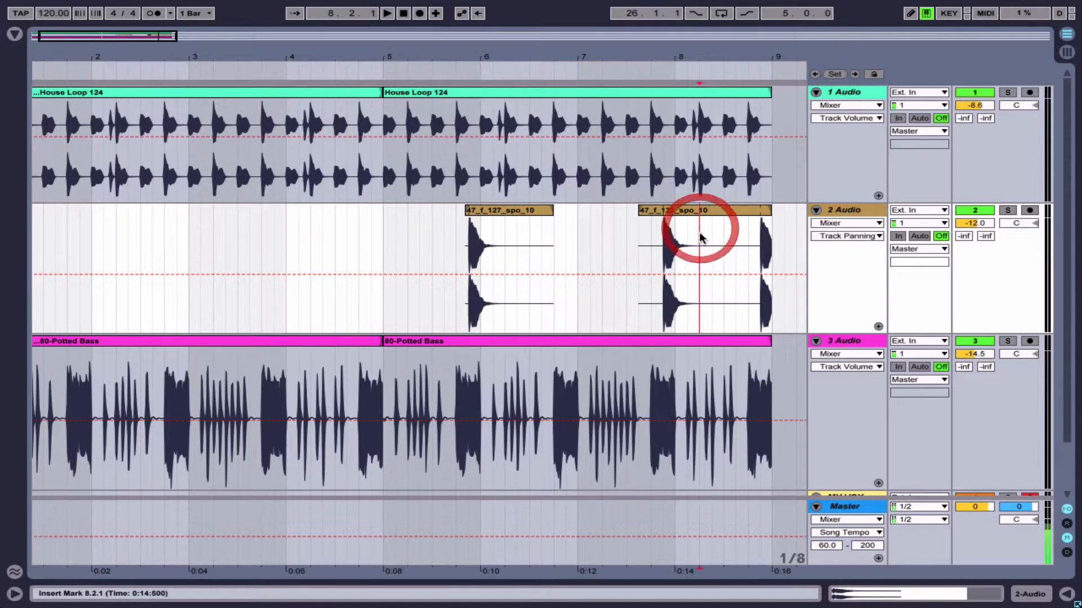
key(super+e)
click(735, 209)
key(BackSpace)
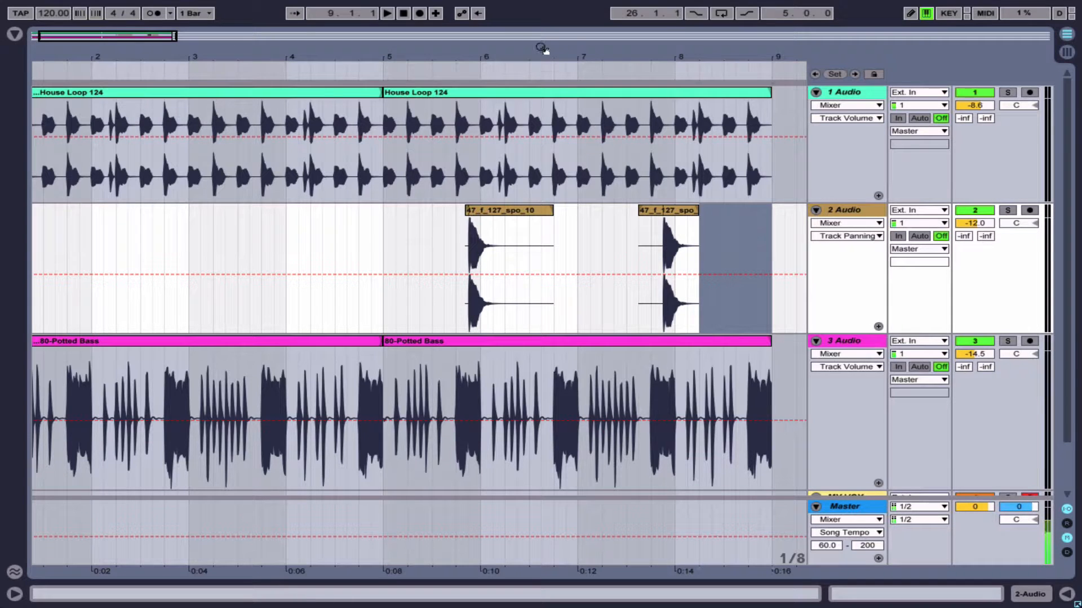
Step: Duplicate the second House Loop 124 clip and the second 80-Potted Bass clip so the copies start at bar 9
drag(542, 49, 300, 48)
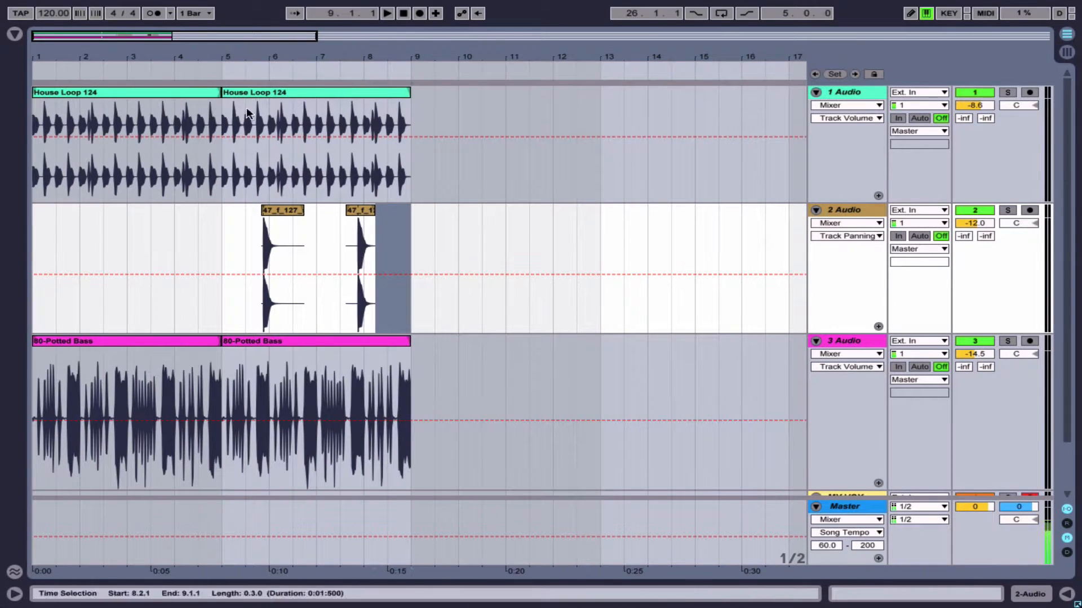
click(305, 89)
key(super+d)
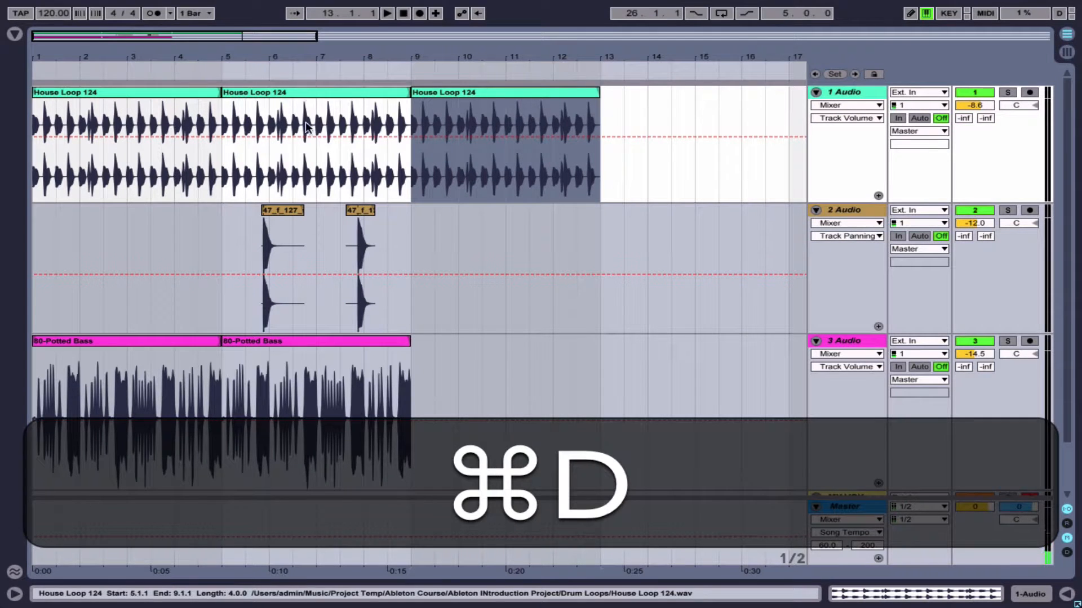
click(334, 336)
key(super+d)
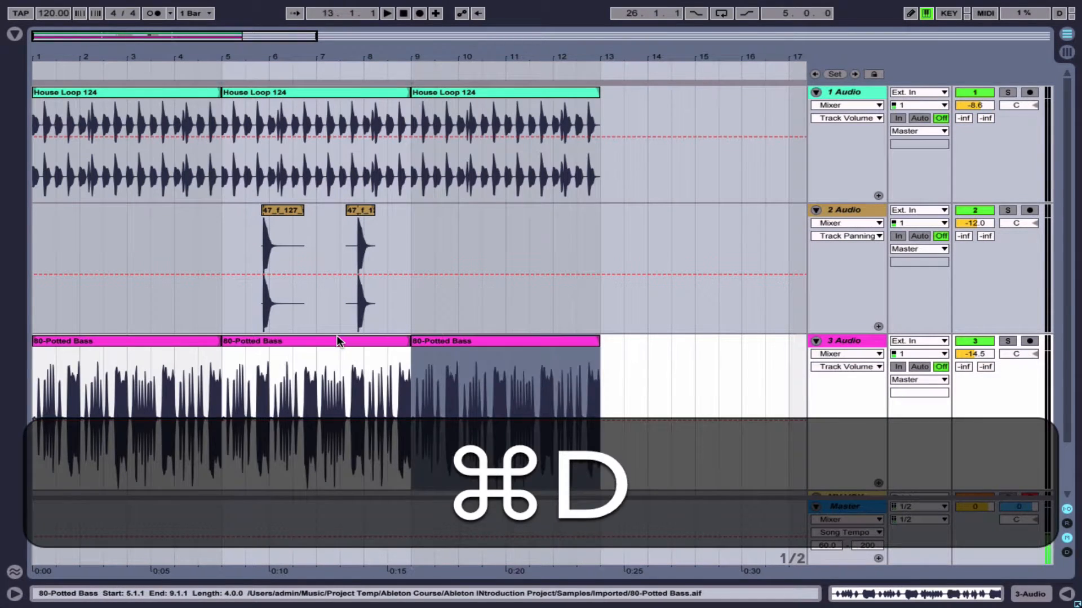
Step: Duplicate the time selection from 5.1.1 to 9.1.1 on the 2 Audio track, including the empty space around its clips
click(360, 210)
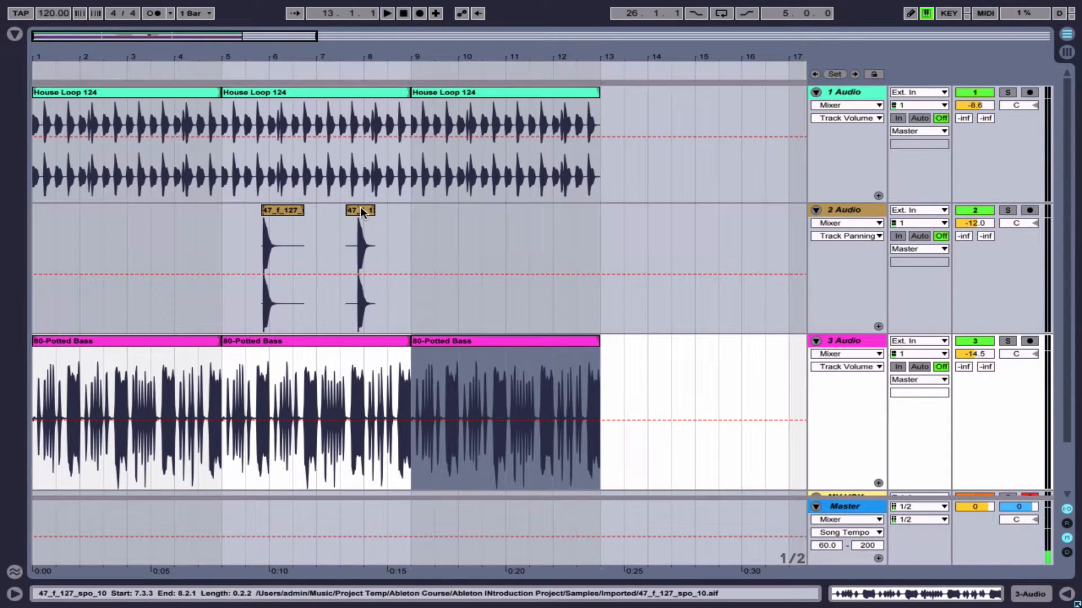
drag(222, 229, 409, 242)
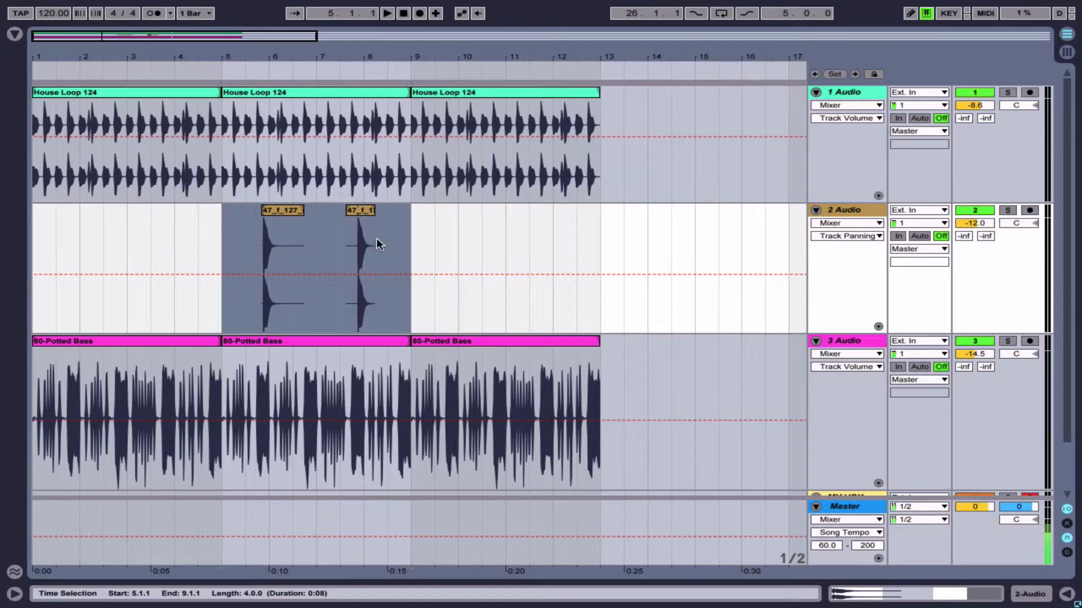
key(ctrl+d)
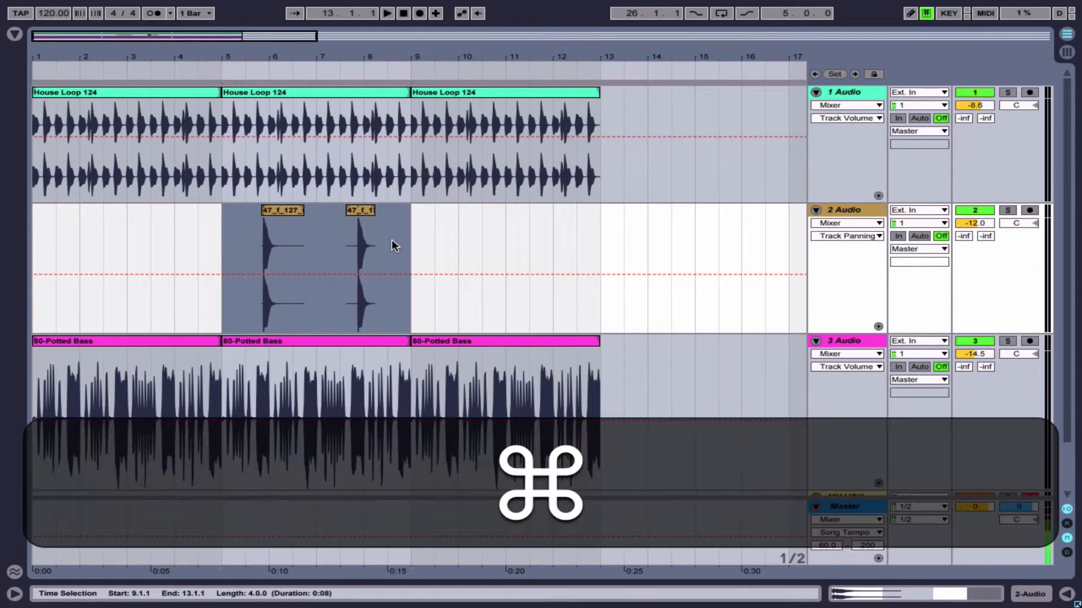
key(super+d)
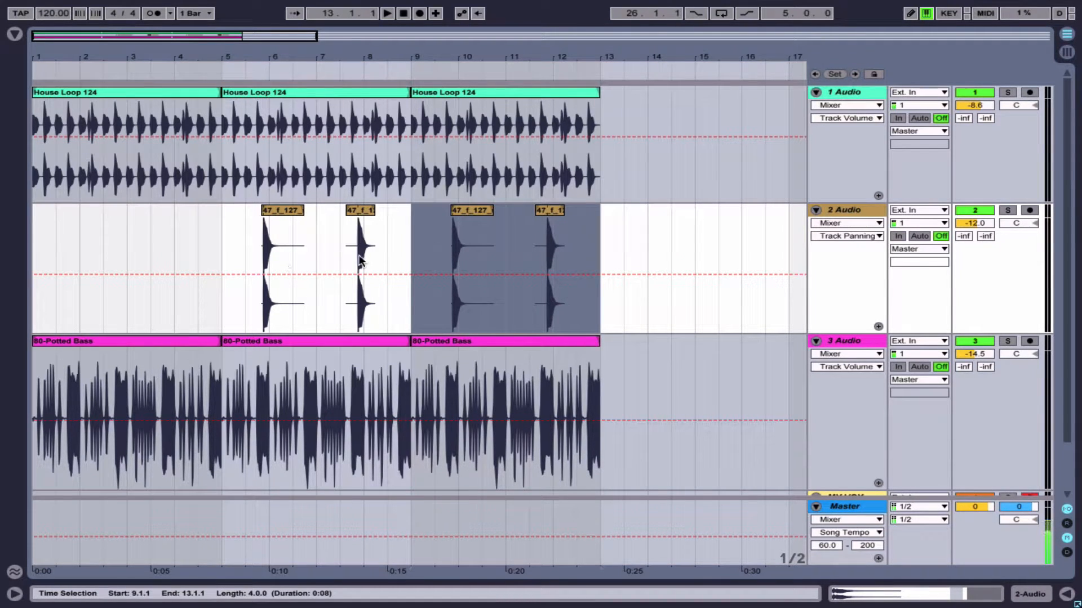
Step: Extend the first duplicated 47_f_127_spo_10 clip on 2 Audio to an earlier start within bar 9 and an end at 13.3.1
click(411, 249)
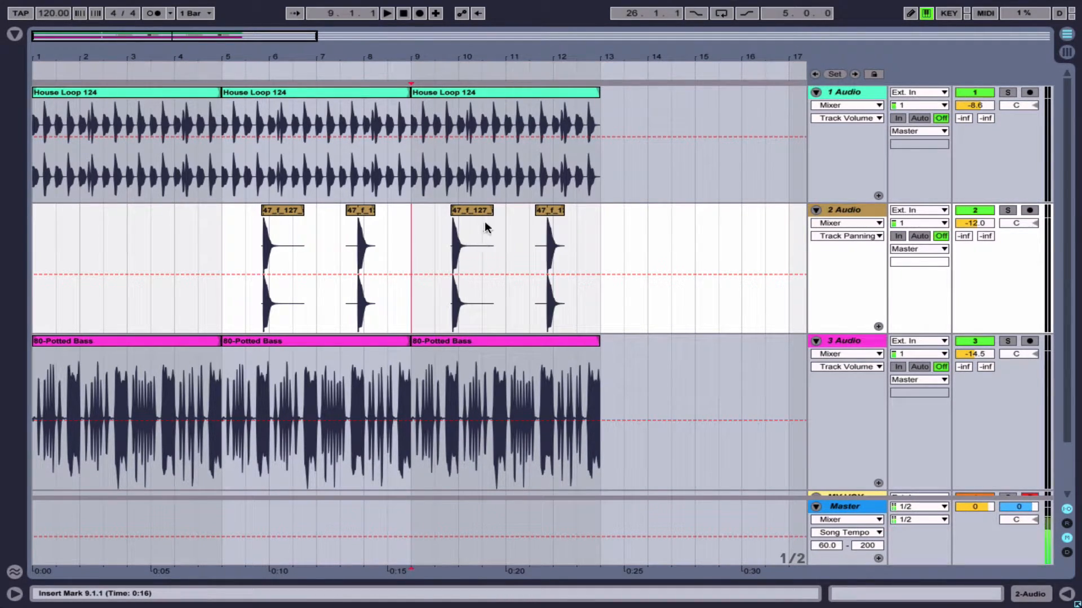
click(454, 212)
drag(454, 212, 427, 214)
drag(494, 214, 625, 214)
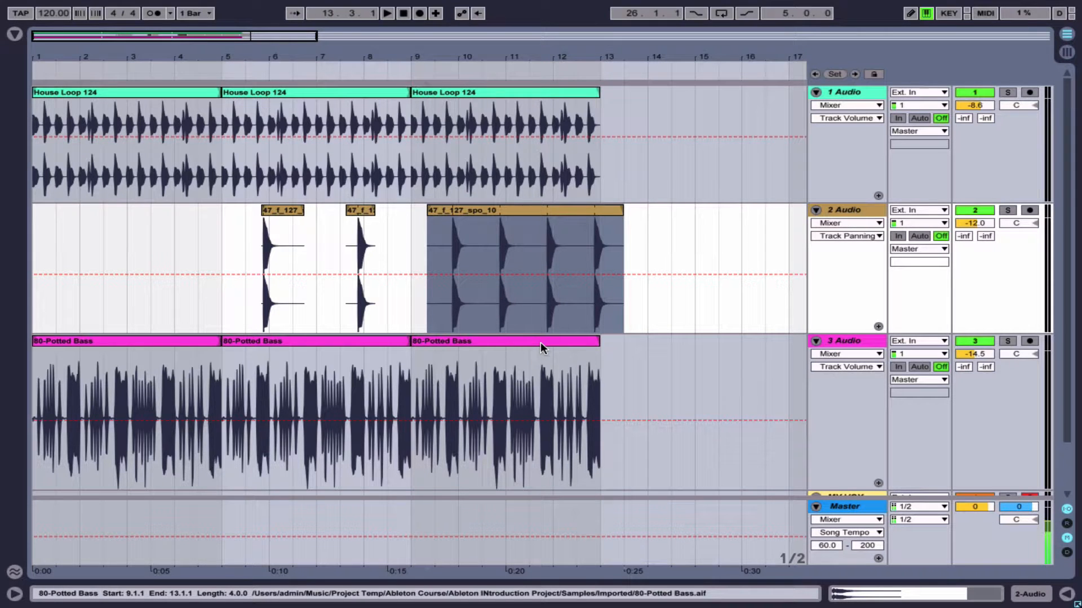
Step: Delete the section from 9.3.4 to 10.1.1 of the third 80-Potted Bass clip
mouse_move(507, 49)
mouse_down()
mouse_move(507, 102)
mouse_move(555, 104)
mouse_up()
click(217, 393)
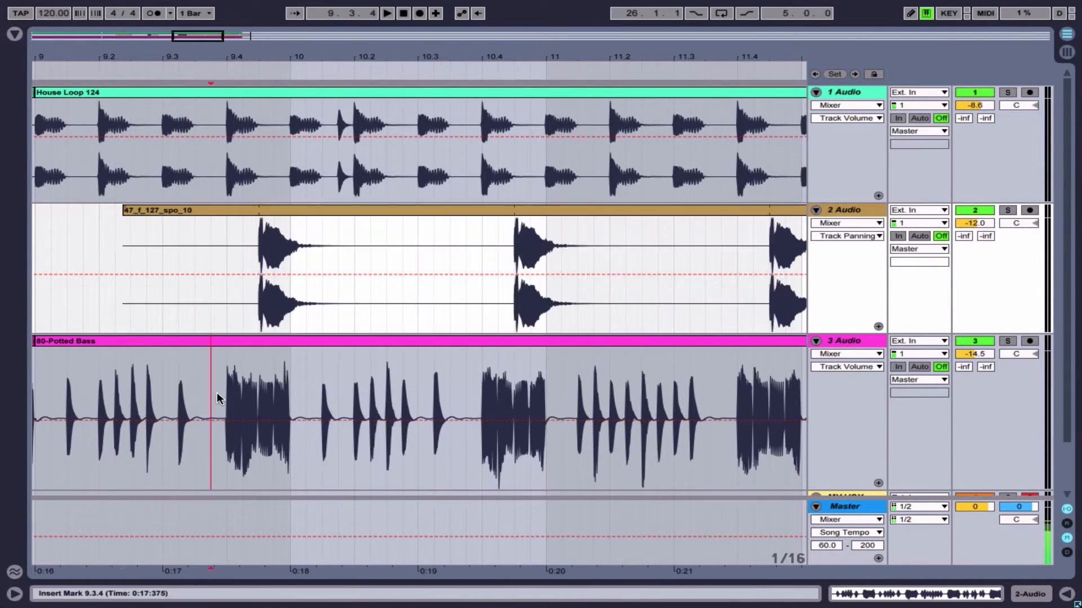
drag(216, 392, 286, 398)
key(Delete)
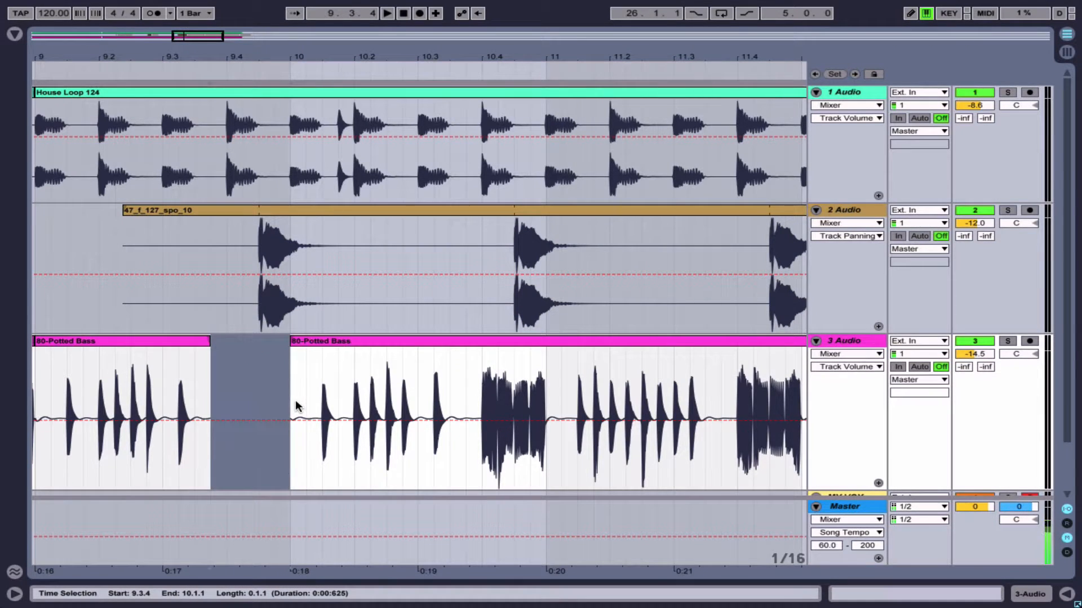
Step: Delete the remaining dense bass sections near the ends of bars 10, 11 and 12 on the 3 Audio track
drag(476, 403, 660, 410)
key(Delete)
scroll(564, 405, right, 5)
click(531, 394)
key(Delete)
scroll(605, 403, right, 5)
key(Delete)
click(648, 369)
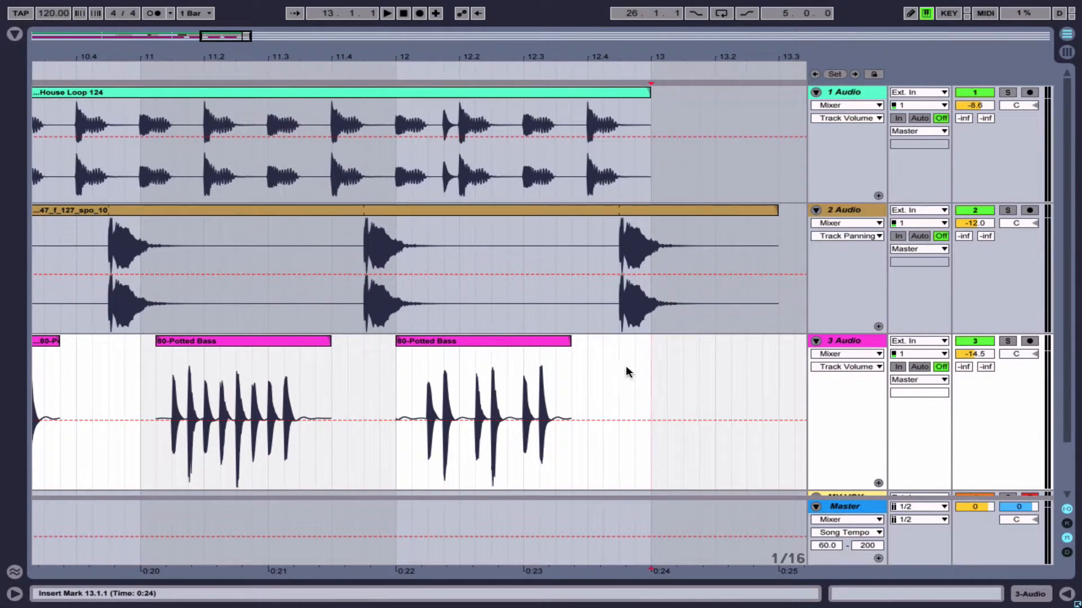
Step: Play the arrangement from bar 1 past the last clips, then stop playback
drag(322, 56, 322, 23)
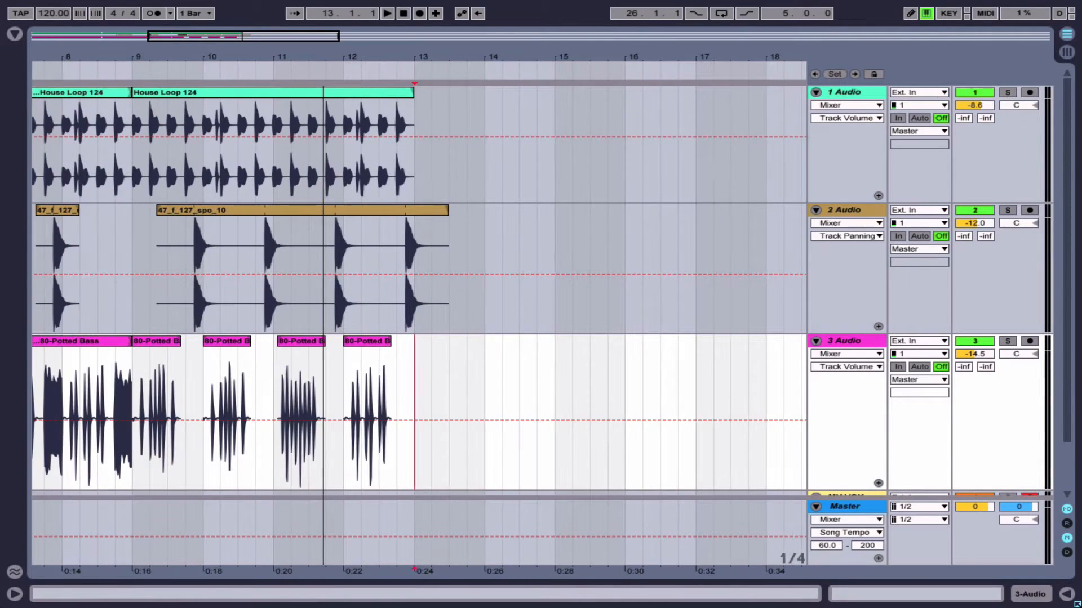
scroll(356, 167, left, 10)
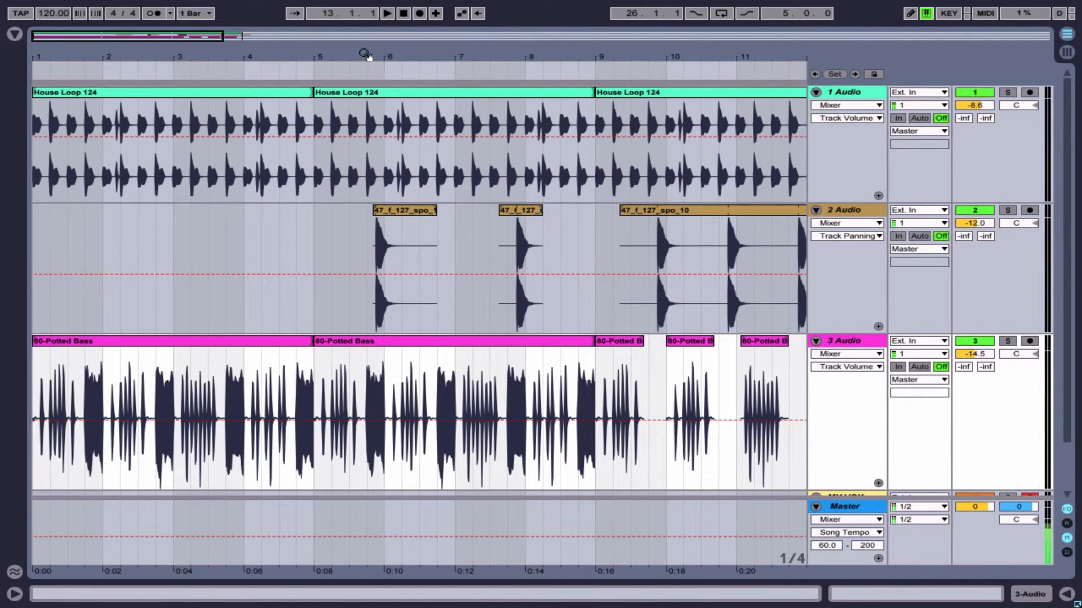
drag(364, 54, 258, 36)
click(114, 91)
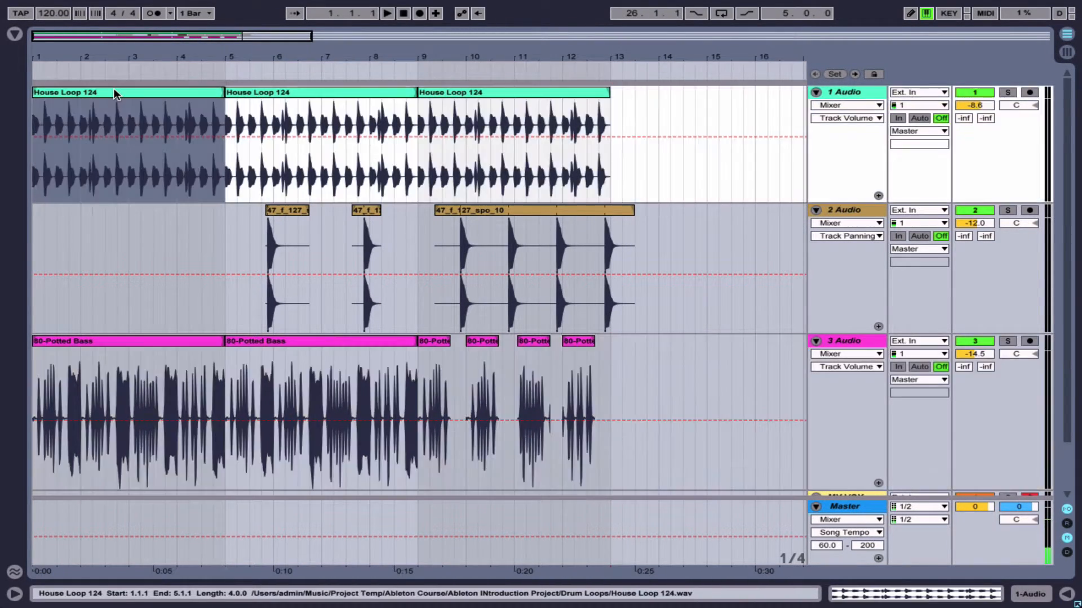
key(space)
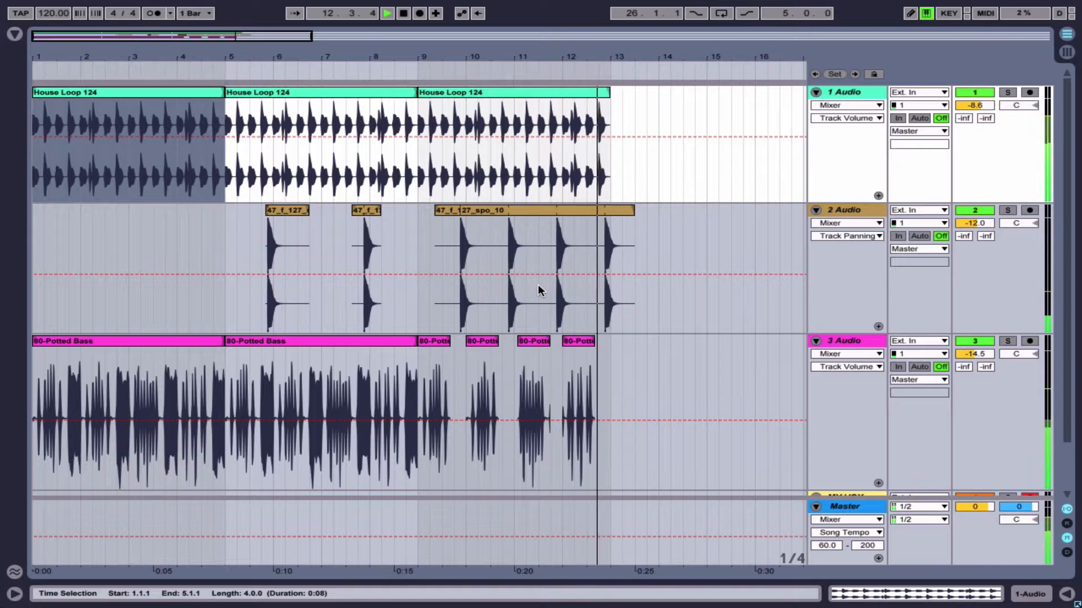
key(space)
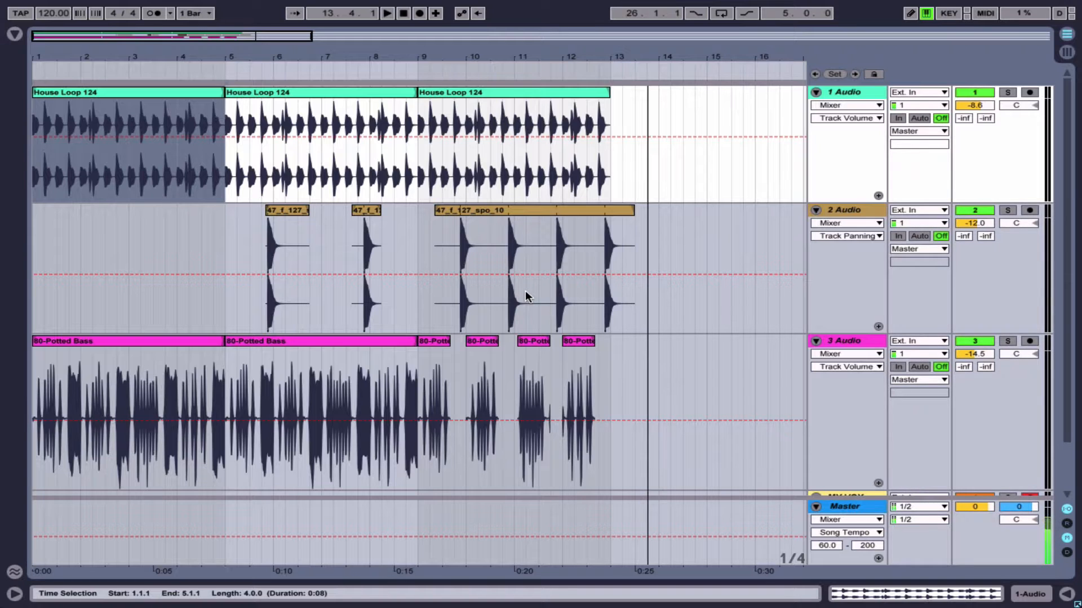
Step: Copy the 80-Potted Bass clip from the Session View to bar 13 of the 3 Audio track in the Arrangement View
key(Tab)
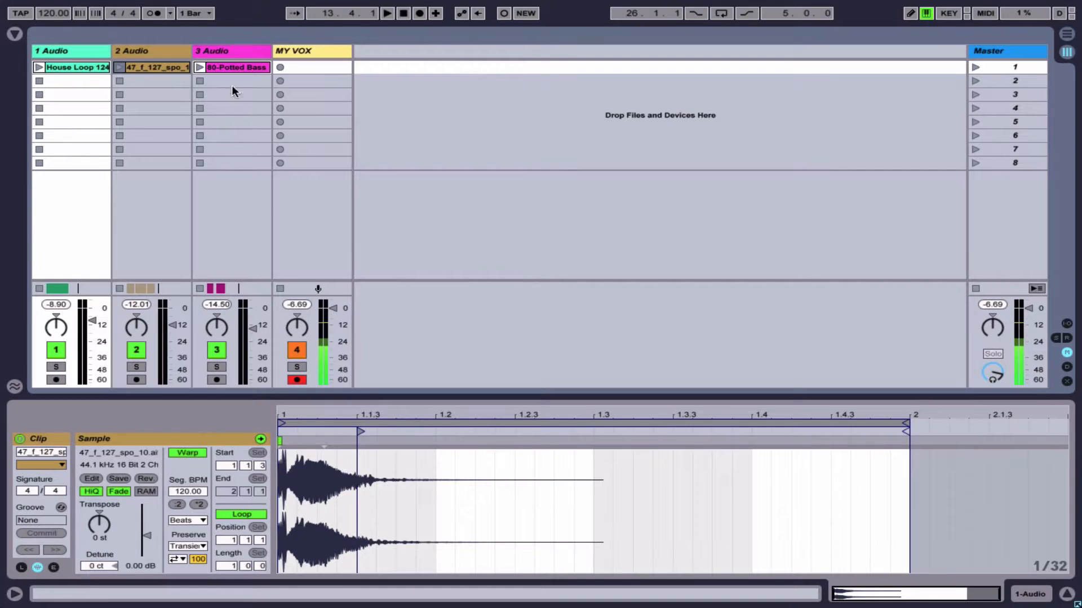
click(226, 67)
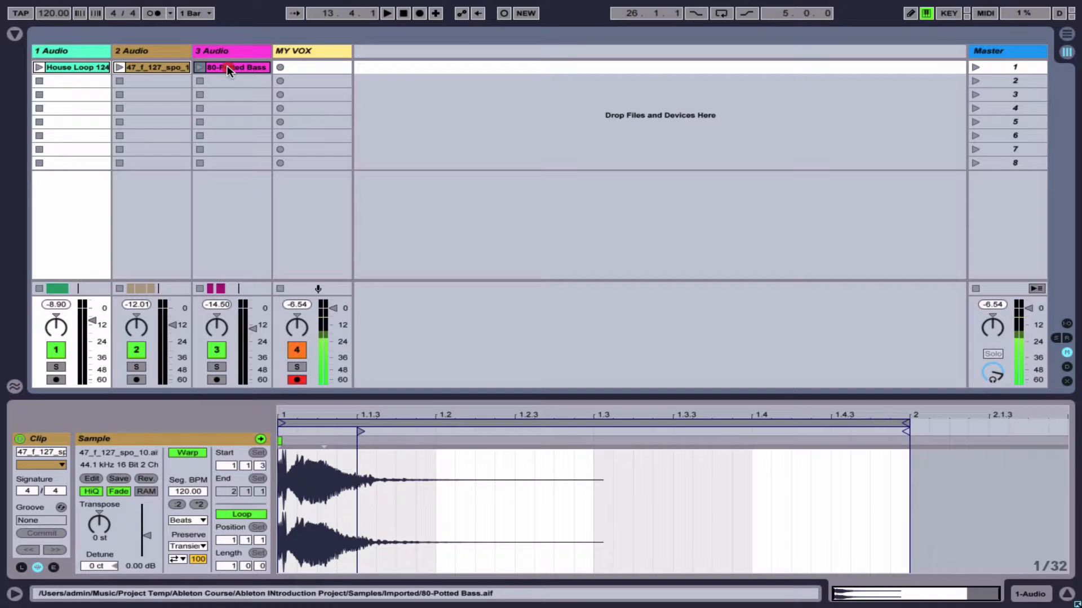
key(Tab)
drag(226, 65, 611, 365)
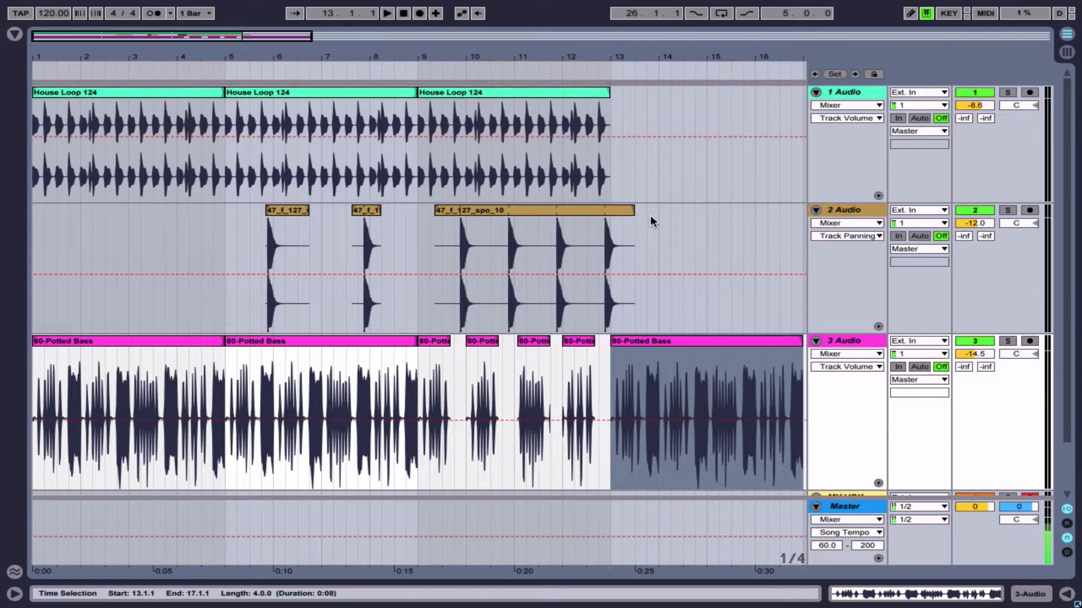
Step: Record a vocal clip on the MY VOX track from bar 9 to about bar 14 and select the recorded clip
scroll(669, 387, down, 3)
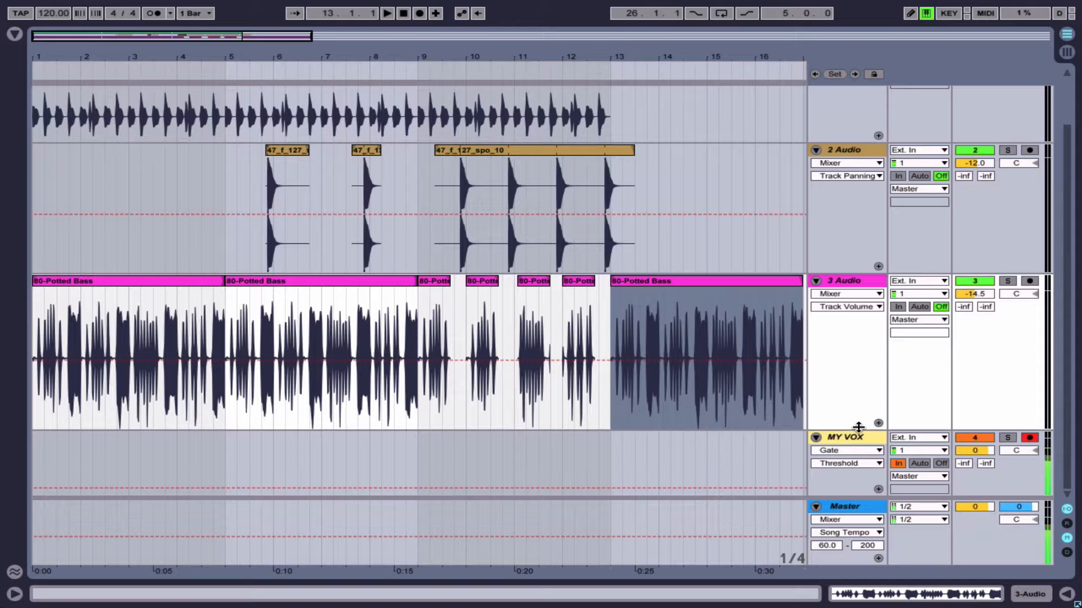
click(842, 437)
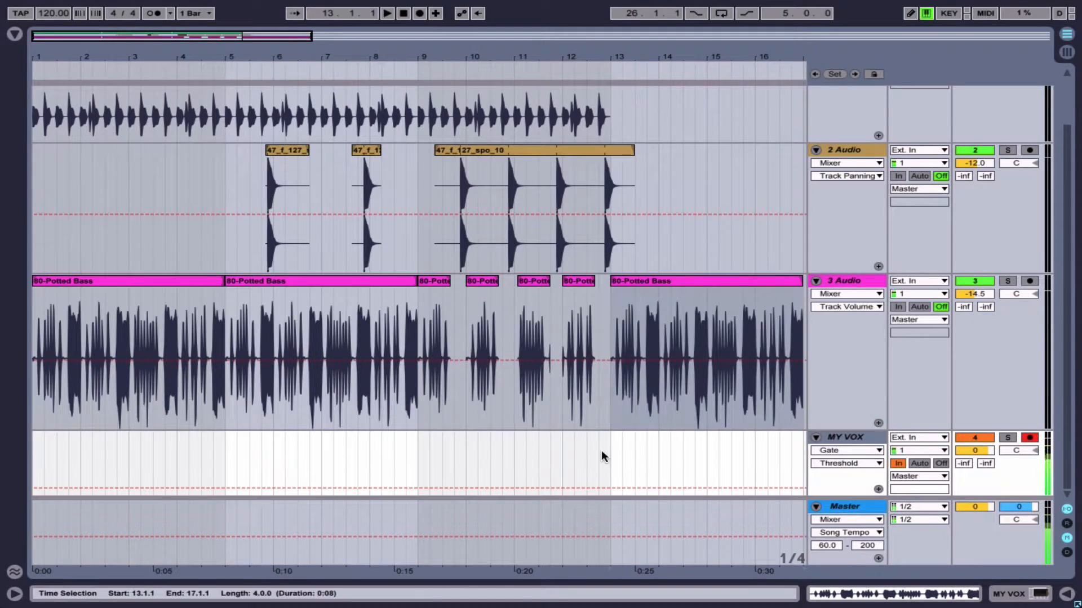
click(415, 445)
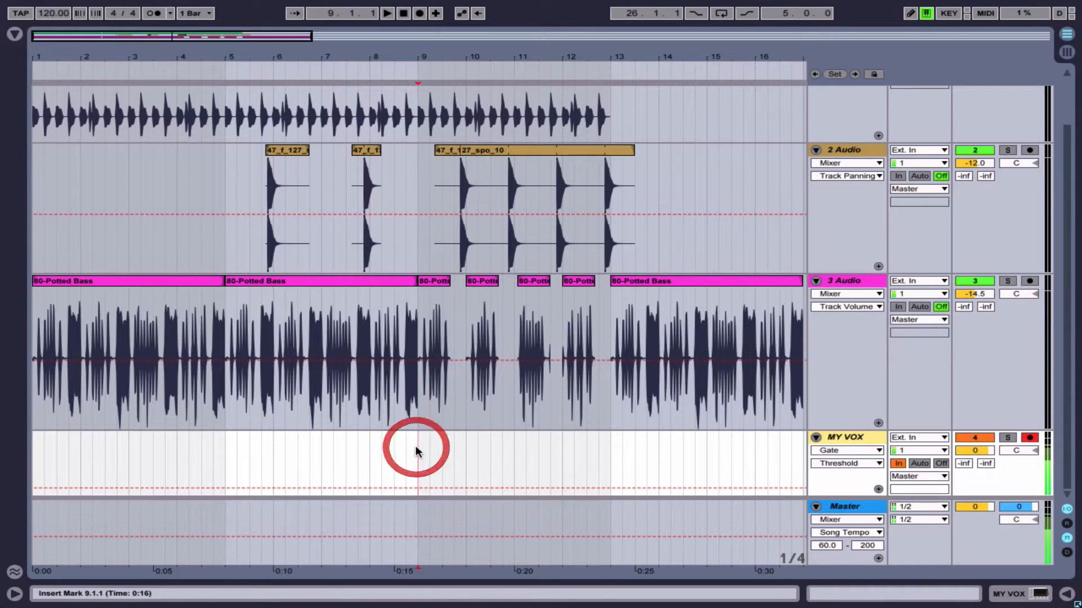
click(419, 13)
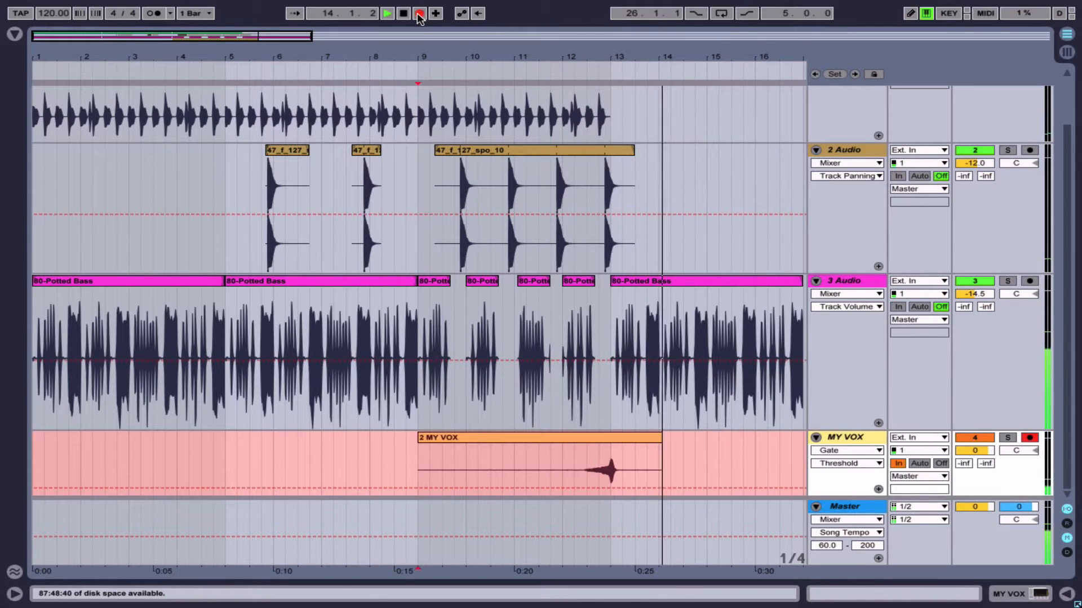
key(space)
click(637, 437)
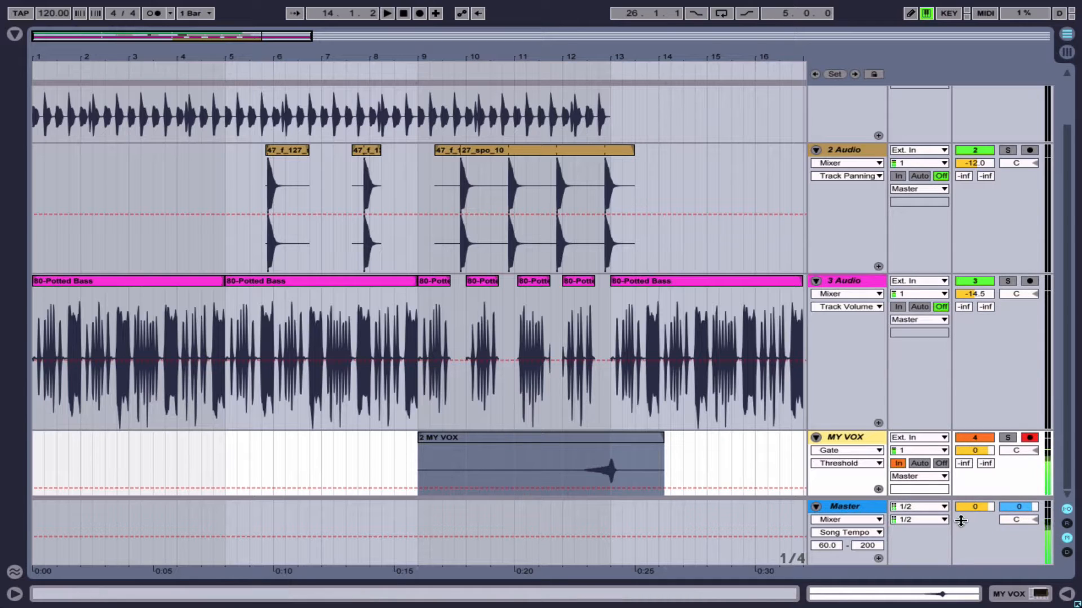
Step: Show the return tracks and insert a new audio track after the MY VOX track
click(1066, 526)
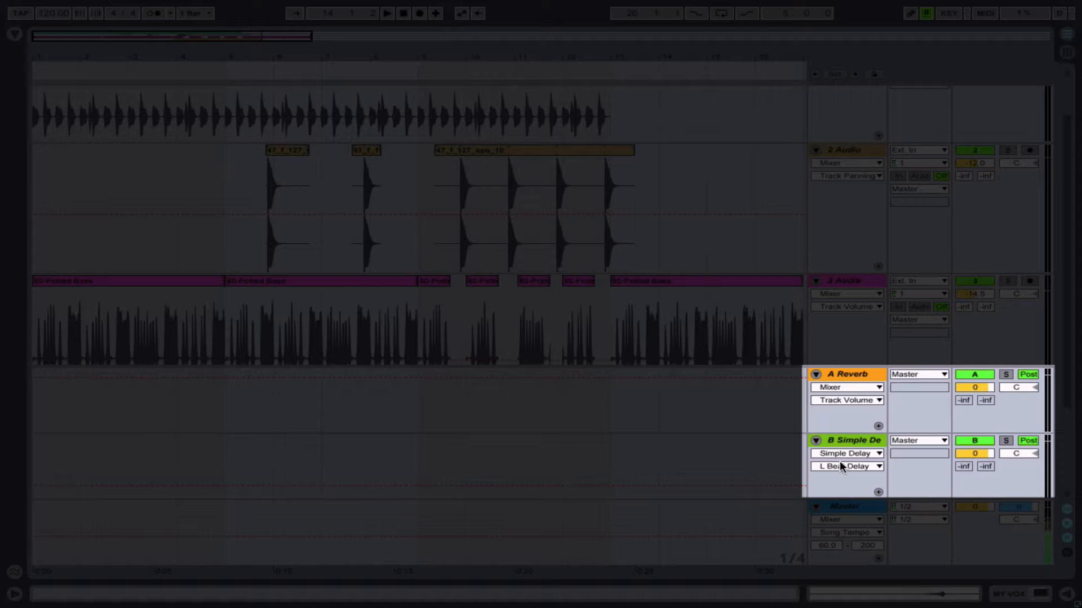
scroll(750, 289, down, 5)
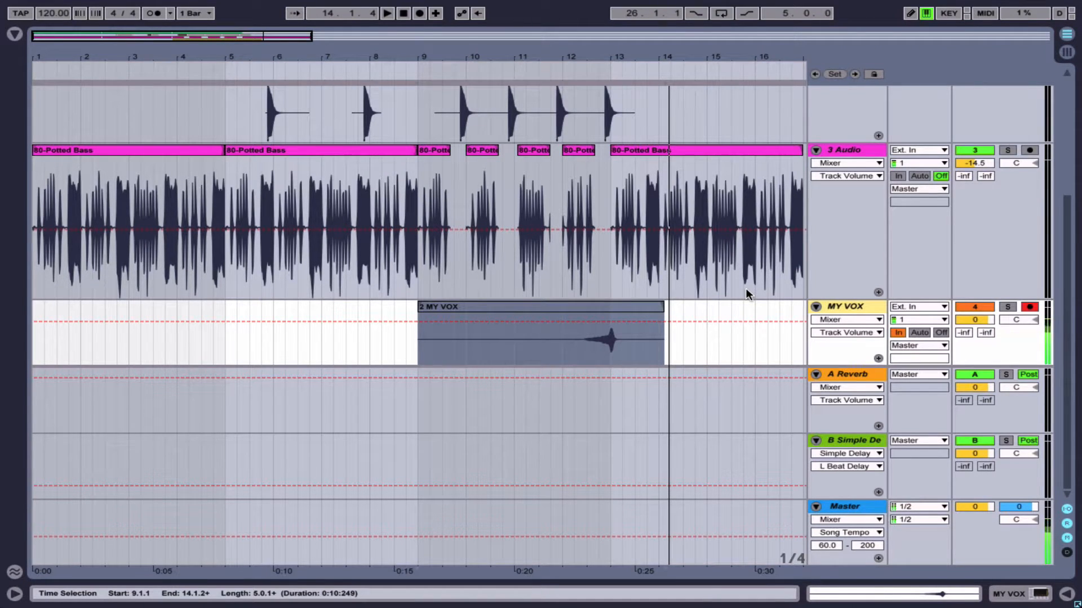
click(850, 305)
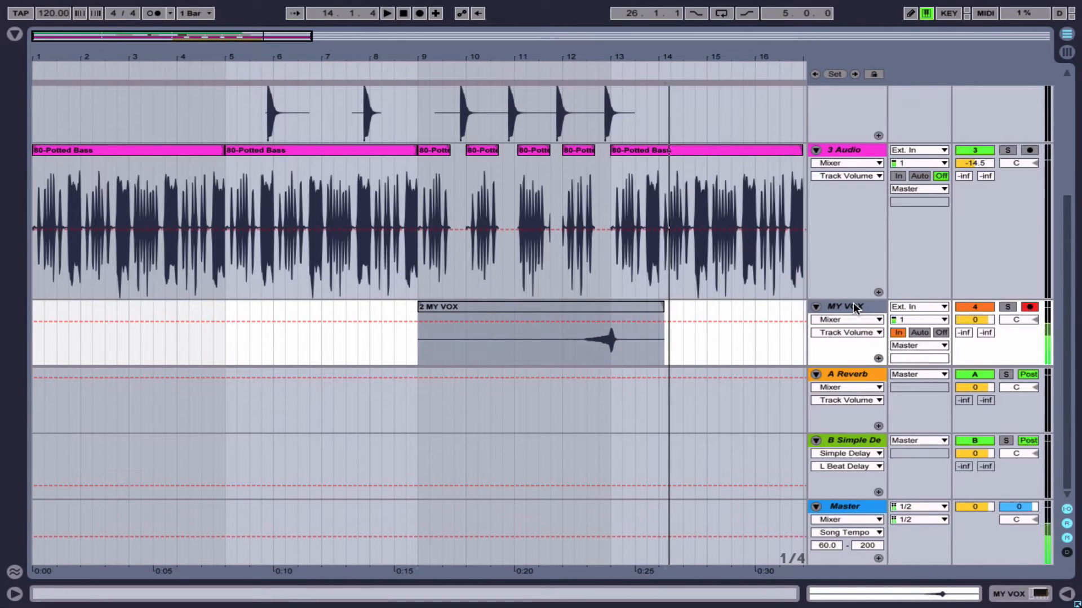
right_click(853, 303)
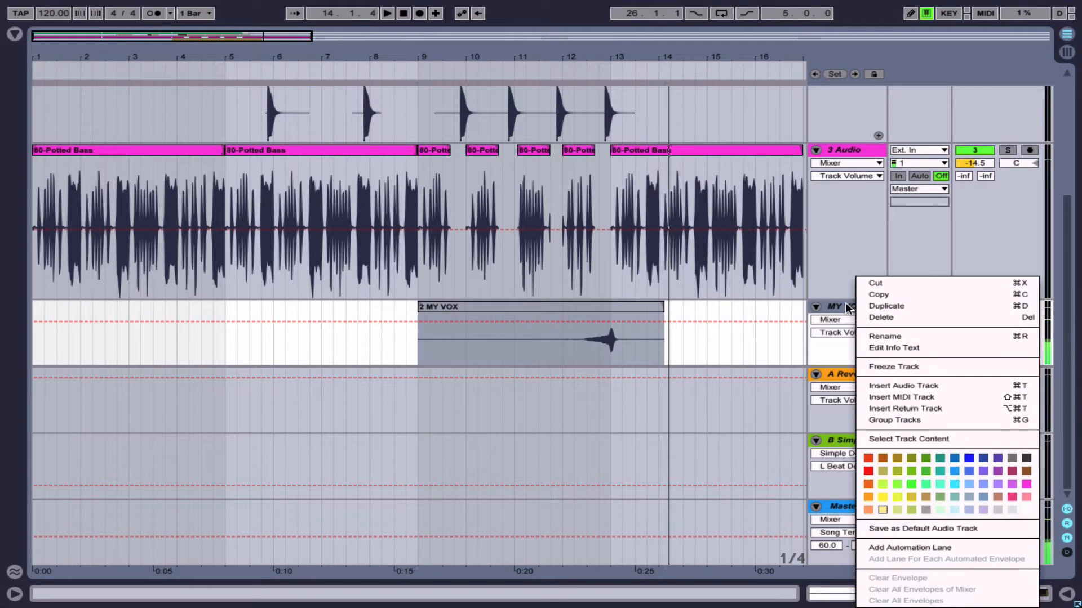
click(893, 385)
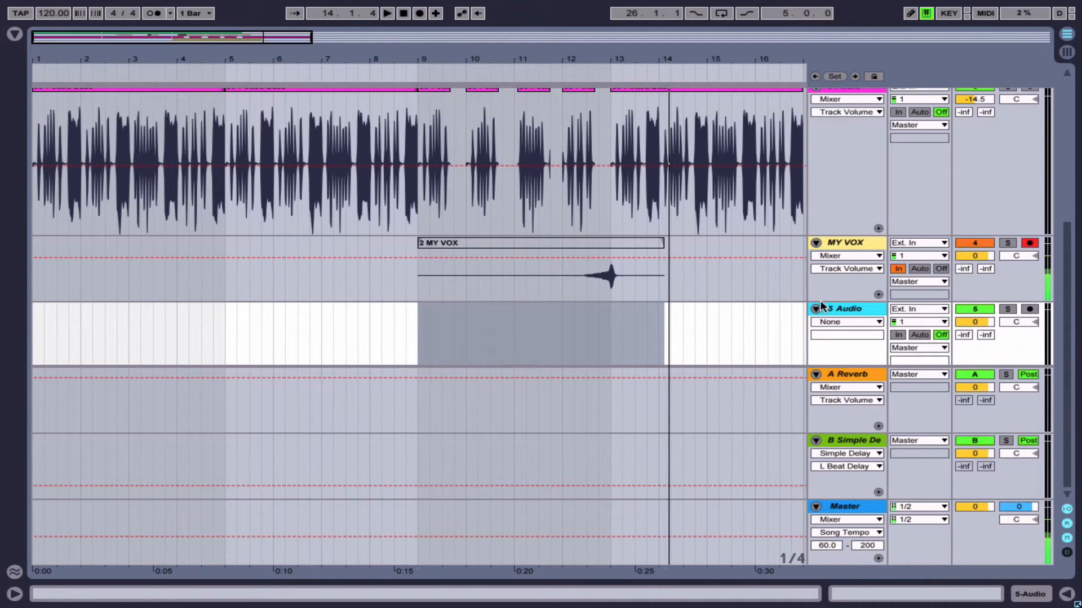
Step: Move the new audio track above MY VOX and move the 2 MY VOX clip onto it at bar 9
drag(837, 307, 831, 241)
drag(589, 306, 587, 282)
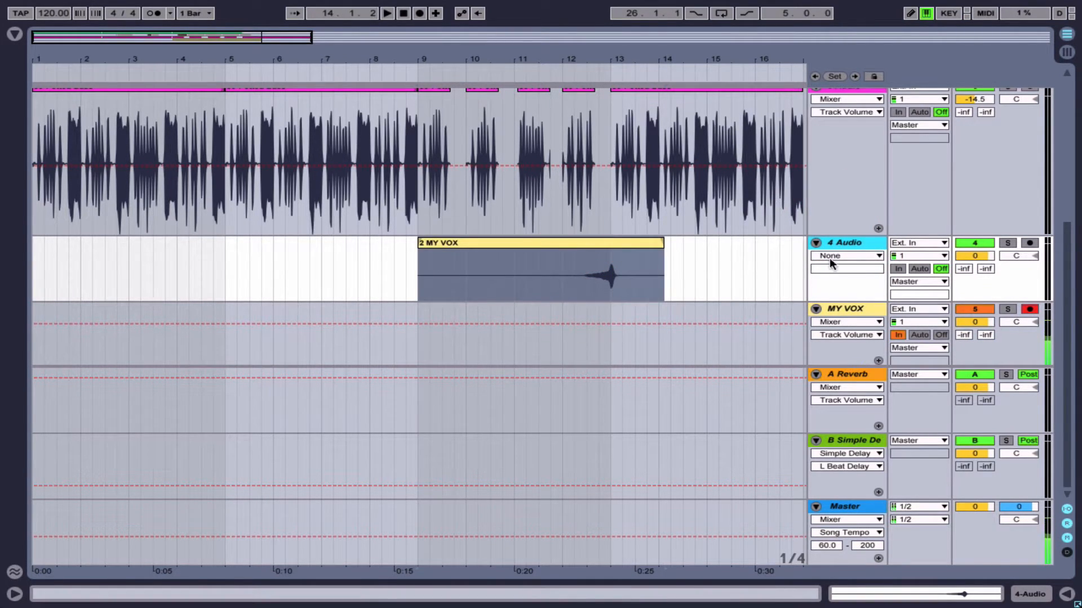
Step: Set the 4 Audio track's A-Reverb send to -12.2 dB and its B send to about -14 dB, with MY VOX's A-Reverb send at -inf
mouse_move(962, 269)
mouse_down()
mouse_move(962, 234)
mouse_move(985, 268)
mouse_move(986, 254)
mouse_move(966, 259)
mouse_up()
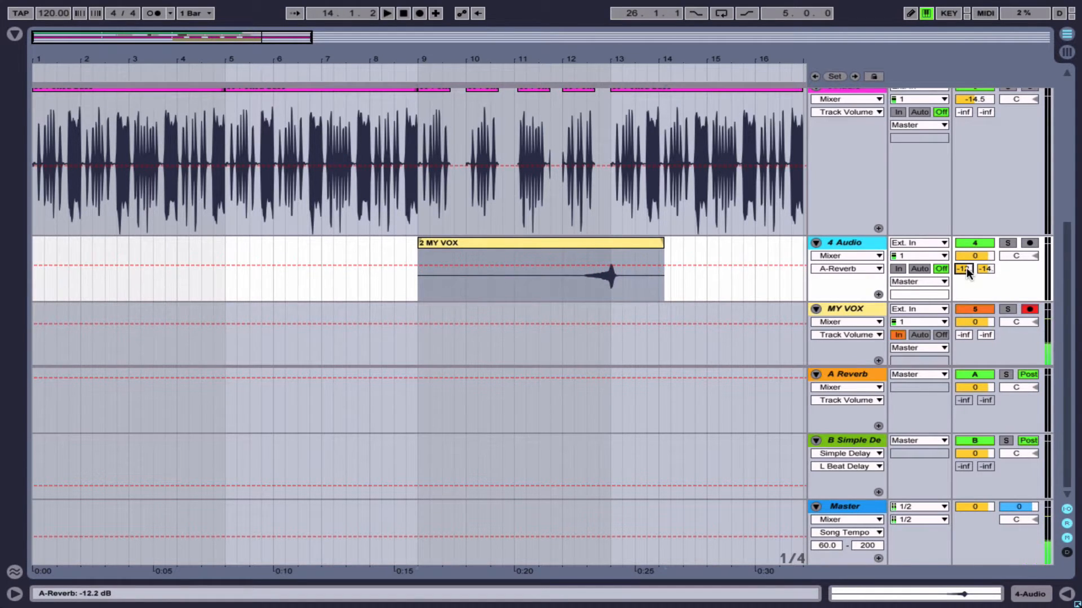
mouse_move(963, 336)
mouse_down()
mouse_move(963, 323)
mouse_move(964, 352)
mouse_up()
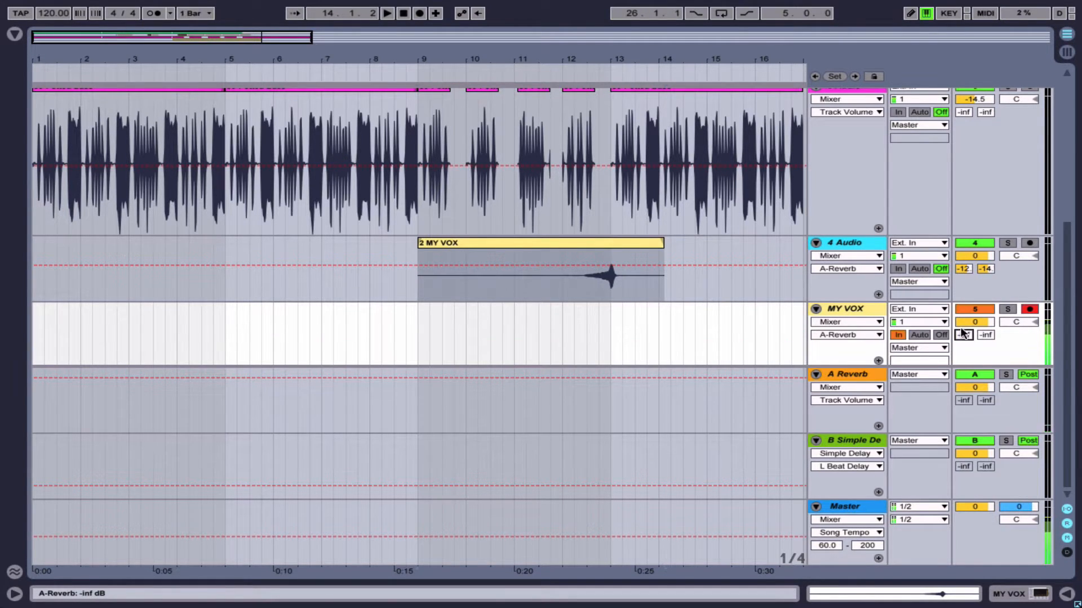
Step: Set the 4 Audio track's A-Reverb send to -9.4 dB
click(616, 242)
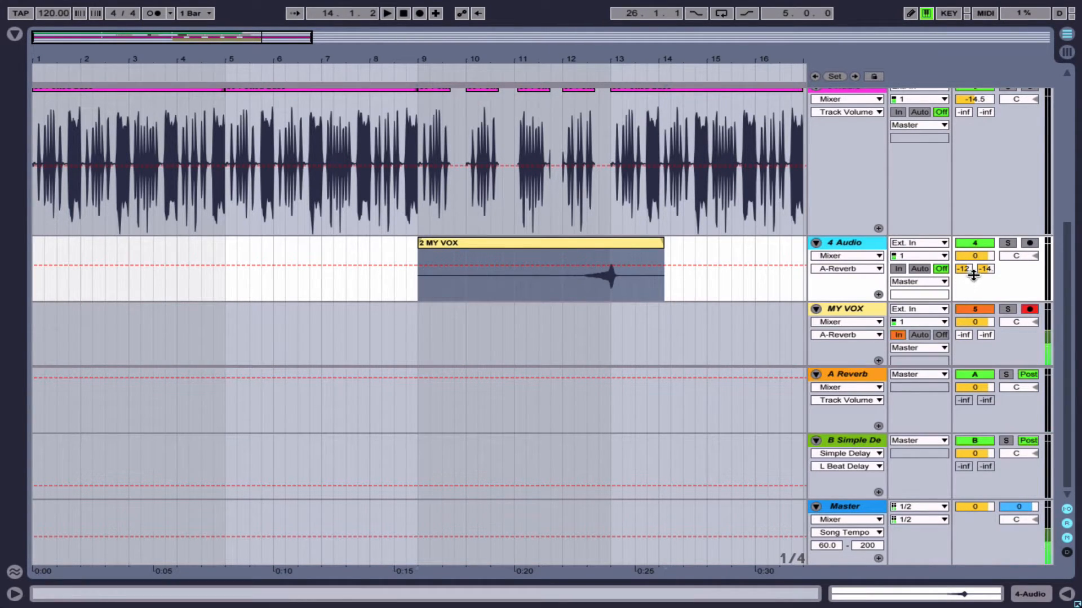
drag(964, 269, 963, 266)
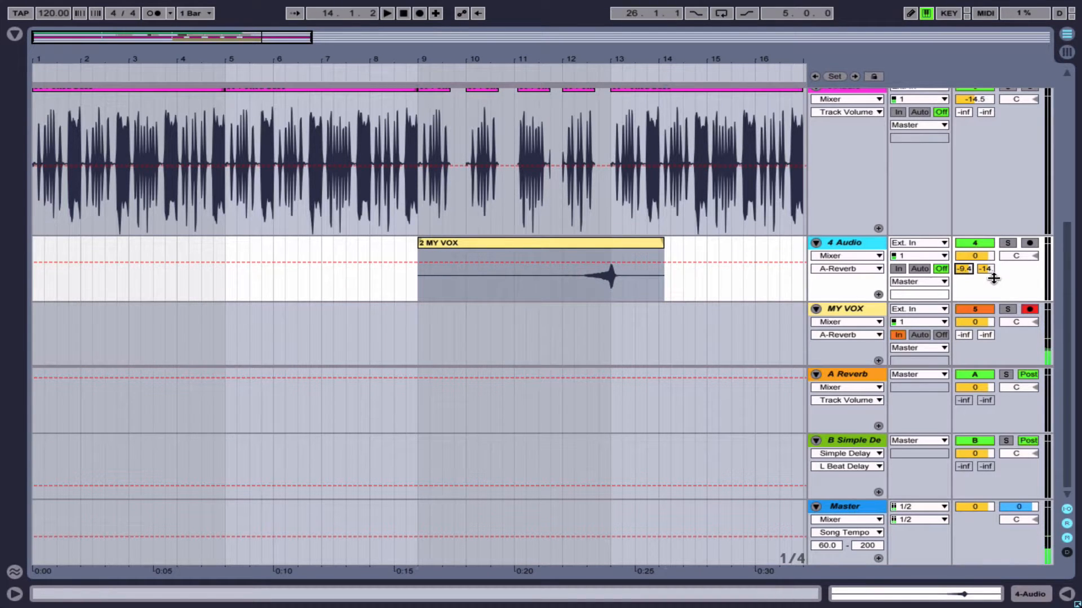
Step: Set return A's Reverb to 5.70 s decay time and 100% dry/wet, and adjust the feedback of return B's Simple Delay
click(847, 374)
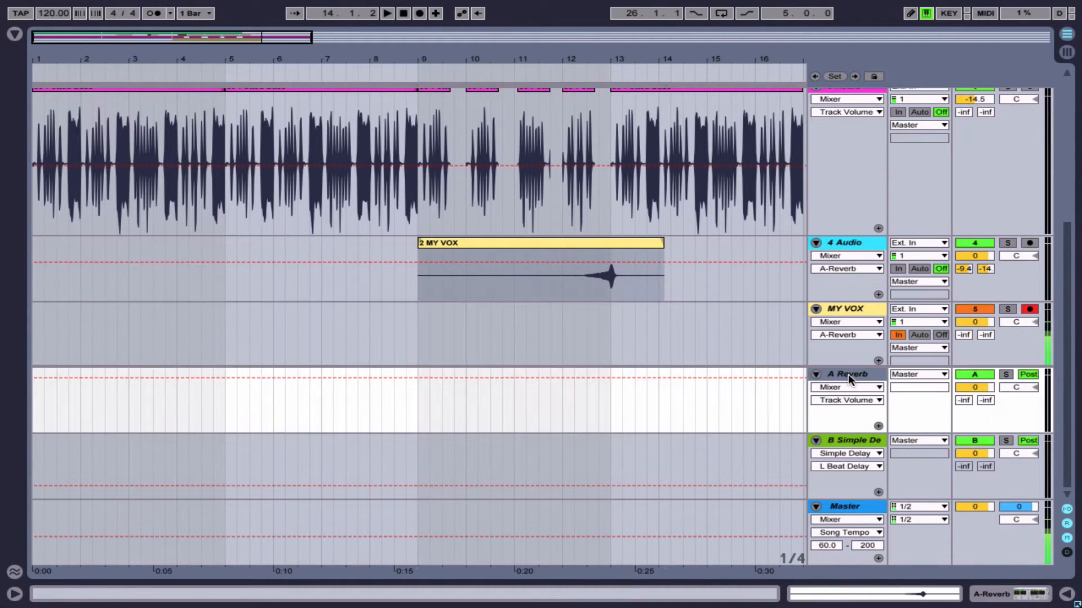
double_click(847, 374)
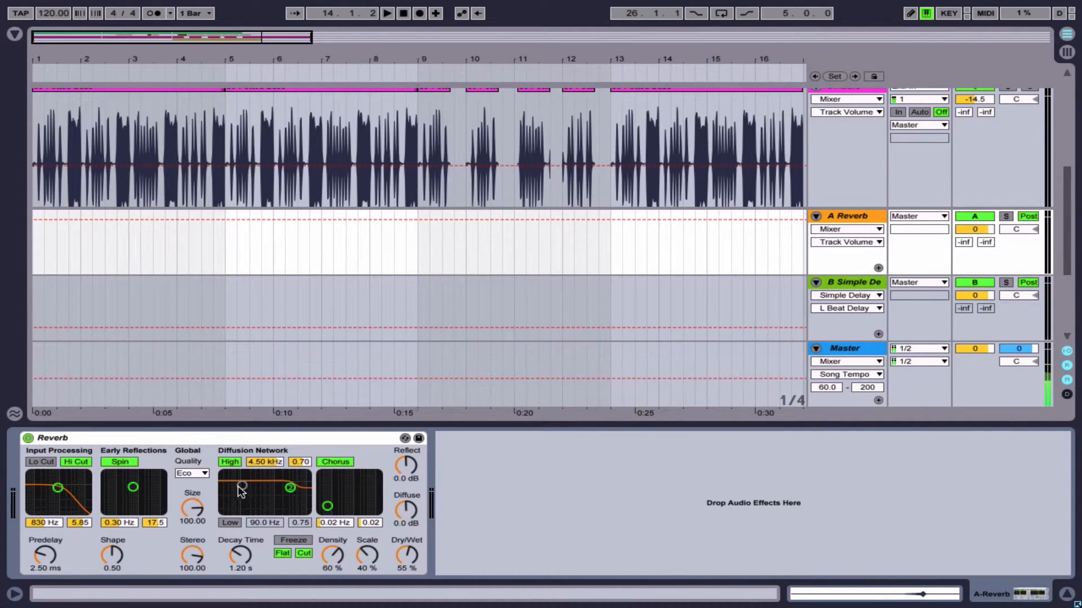
drag(236, 548, 235, 518)
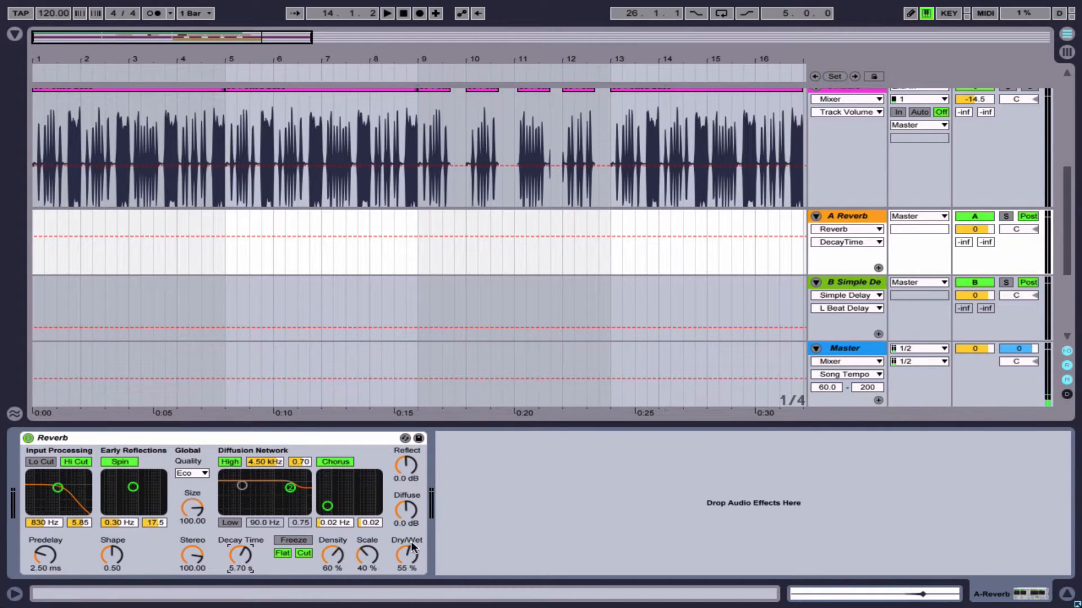
drag(411, 542, 411, 513)
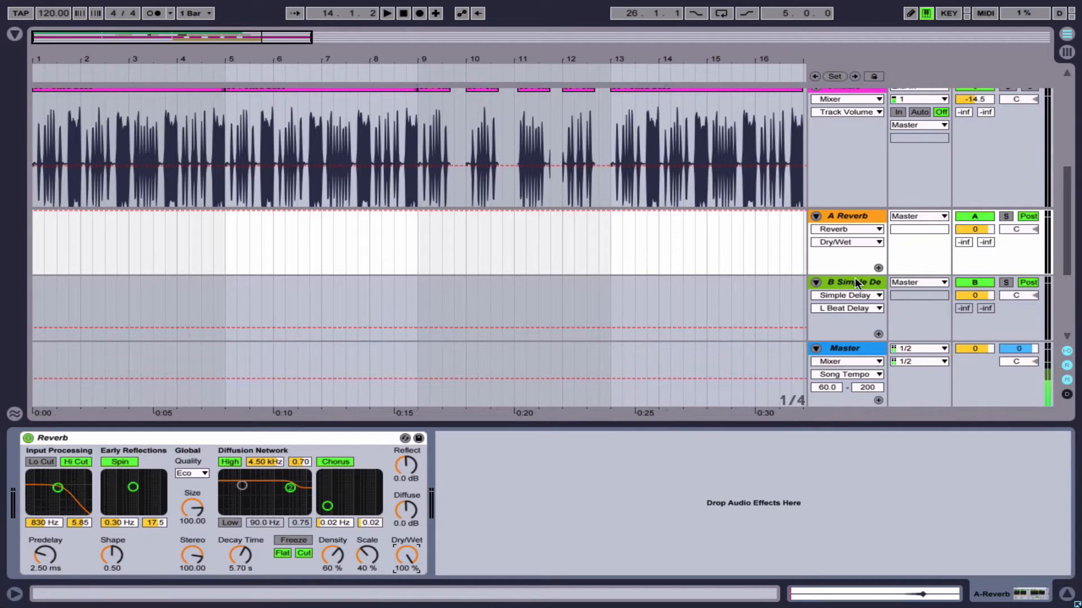
click(854, 281)
mouse_move(51, 553)
mouse_down()
mouse_move(52, 538)
mouse_move(103, 555)
mouse_move(49, 564)
mouse_up()
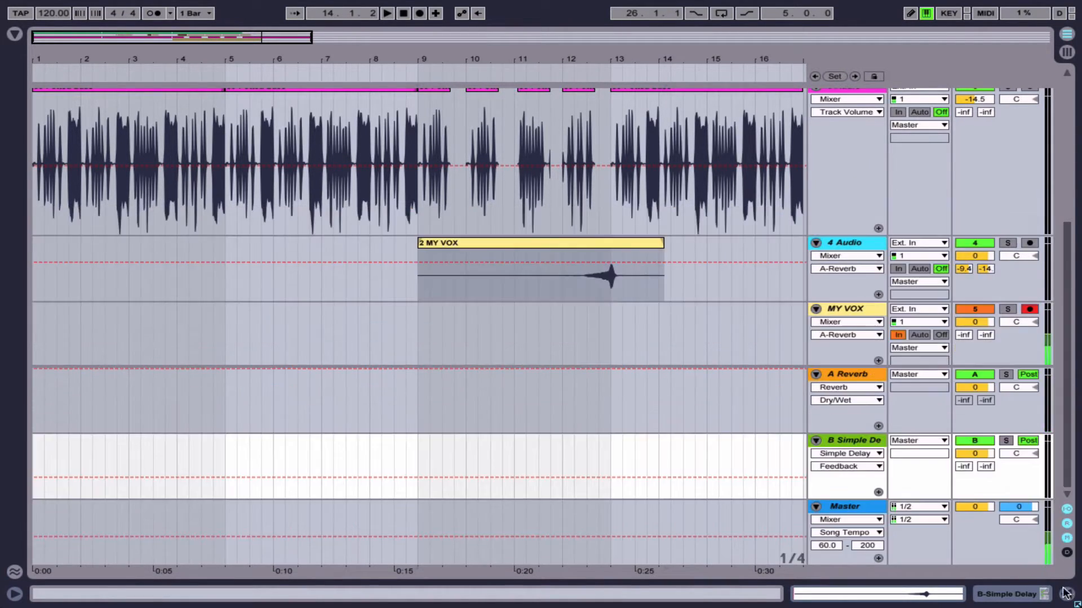
Step: Play the 2 MY VOX clip while setting the 4 Audio track's volume to -10.7 dB, A-Reverb send to -7.2 dB and B send to about -13 dB
click(566, 242)
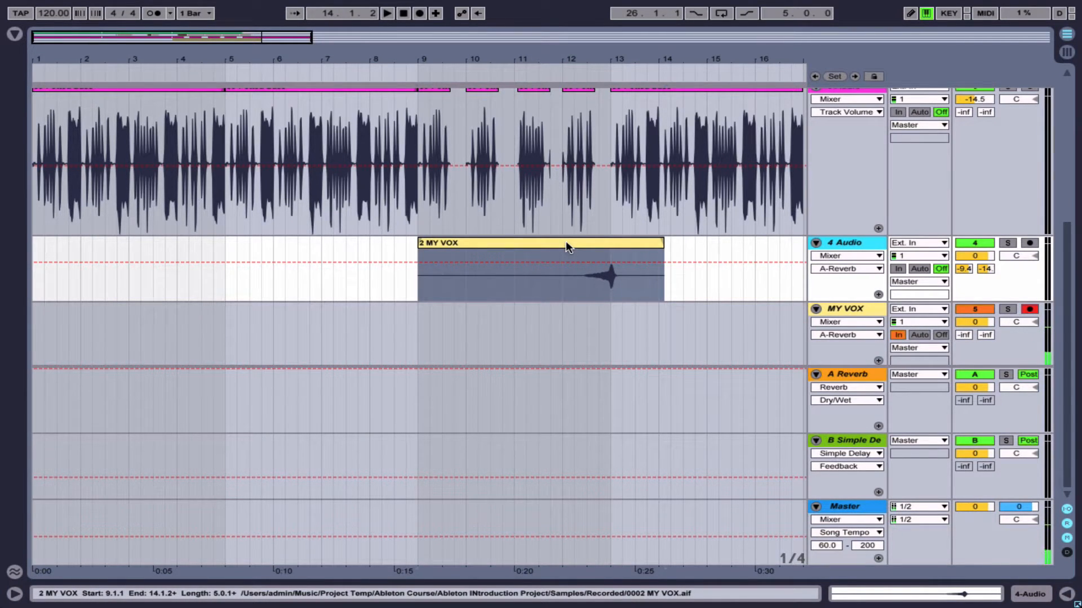
key(space)
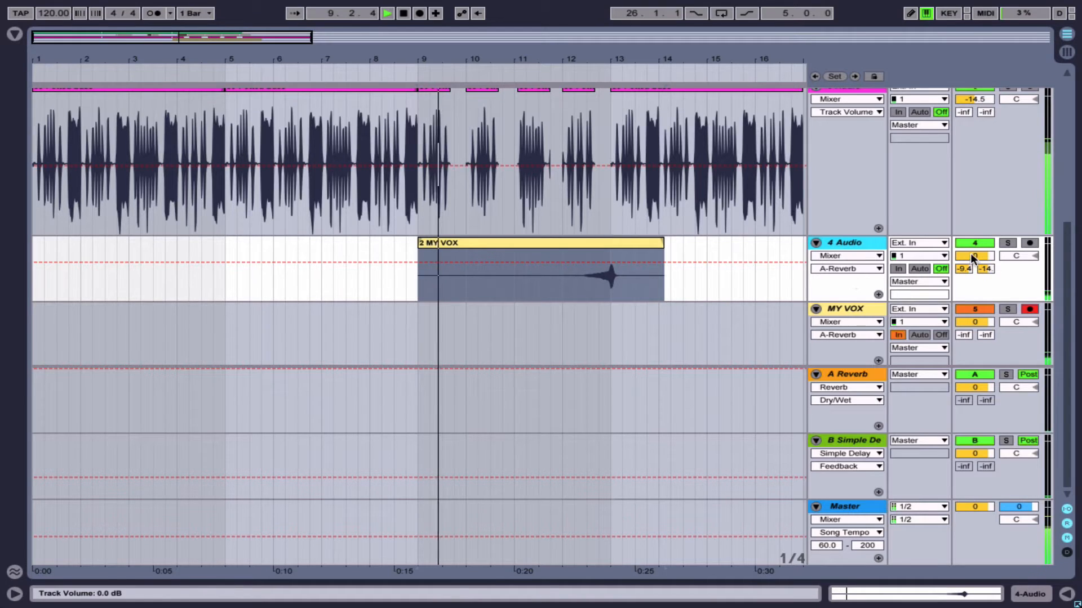
drag(974, 256, 974, 285)
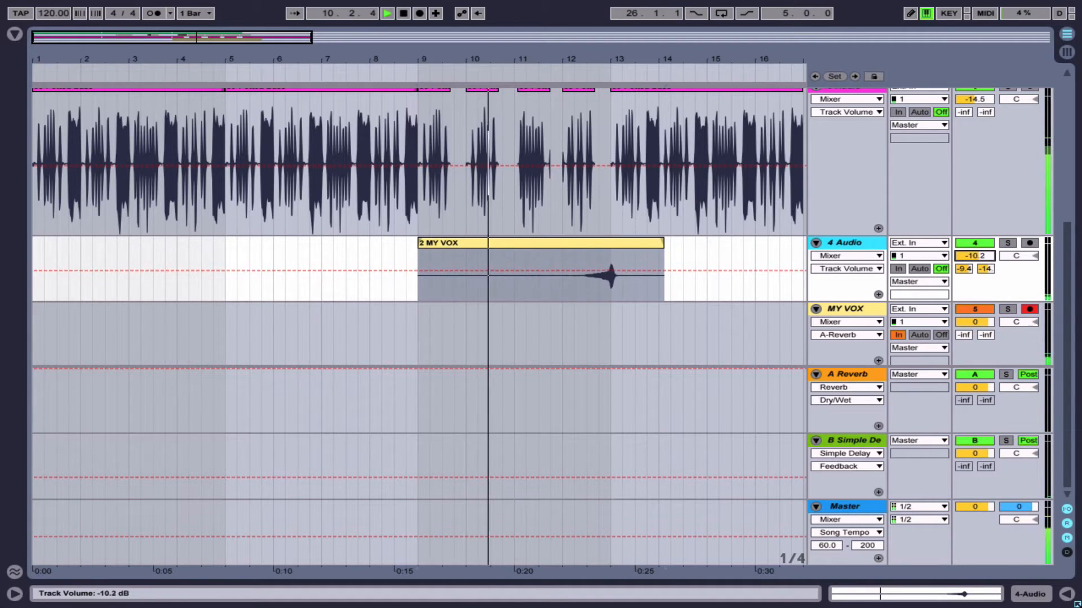
click(984, 269)
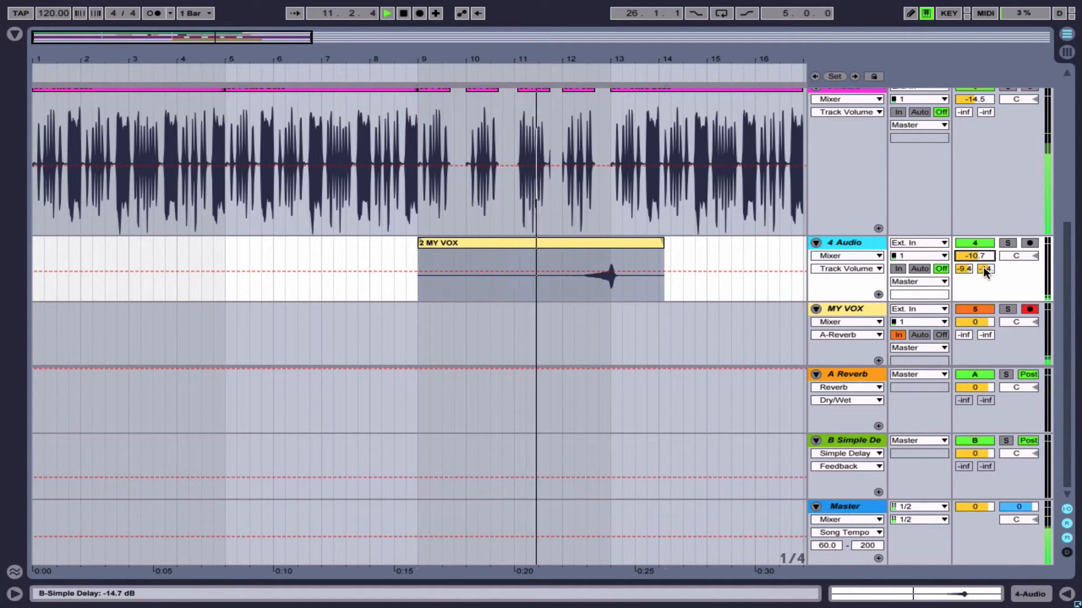
drag(984, 269, 965, 265)
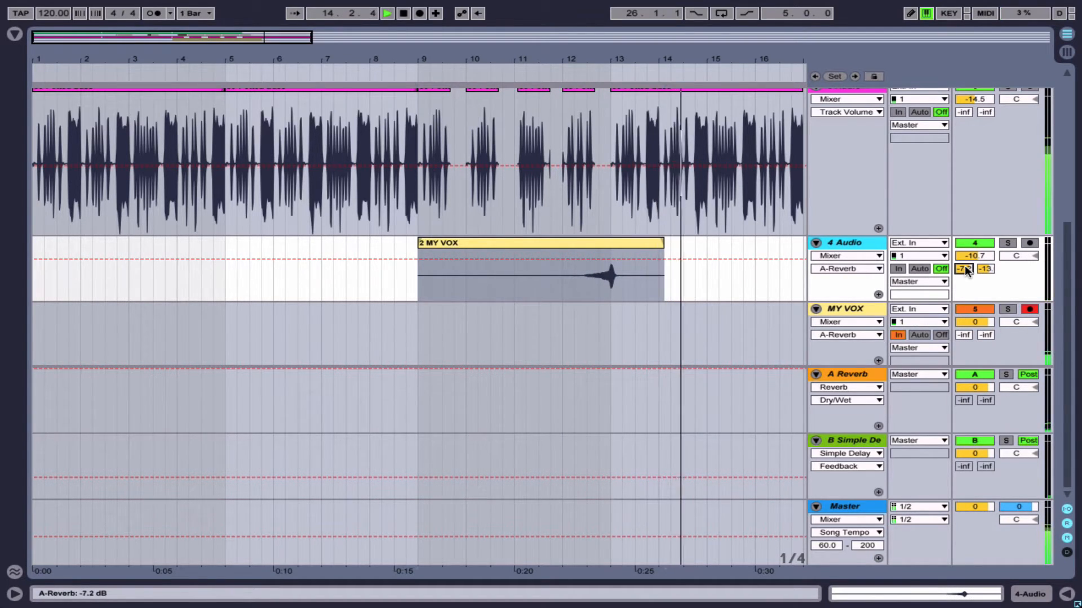
key(space)
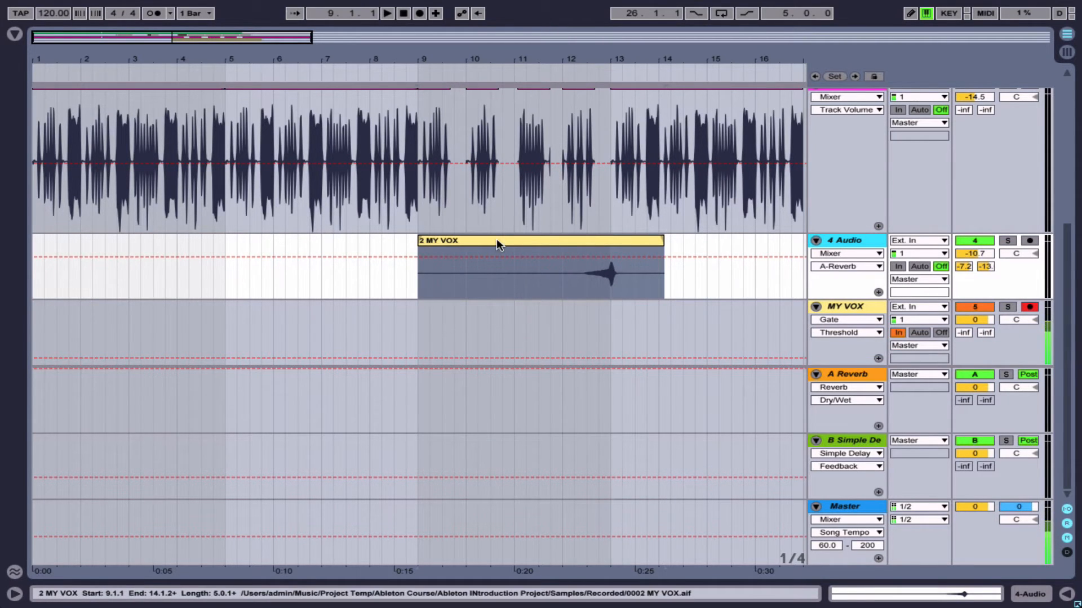
Step: Open the sample settings of the 2 MY VOX clip and set its transpose to -48 st, keeping its gain at 0.00 dB
scroll(498, 238, up, 2)
scroll(498, 238, up, 1)
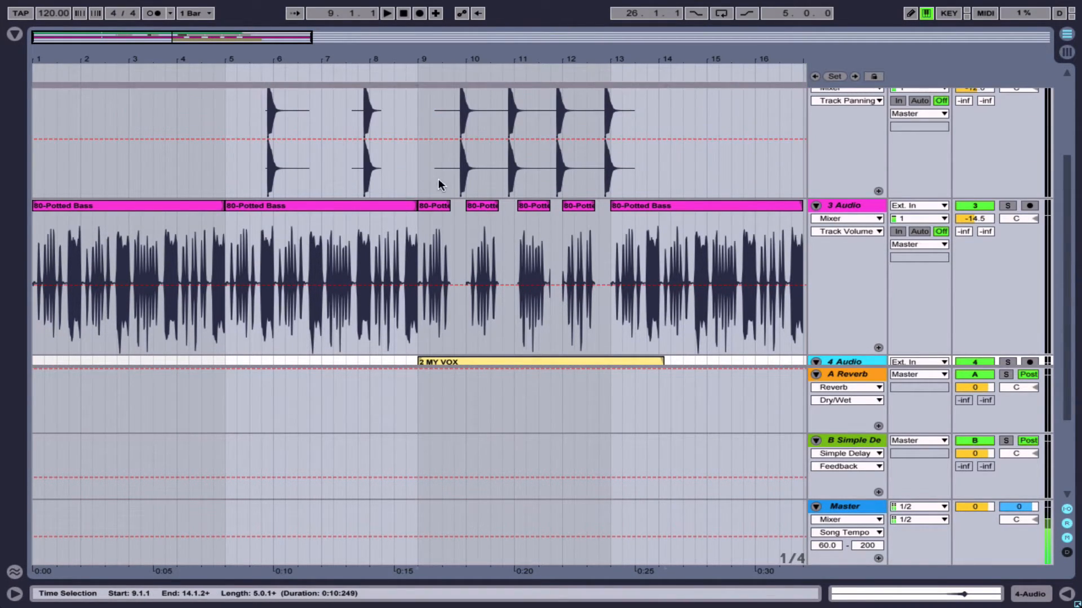
scroll(438, 178, down, 4)
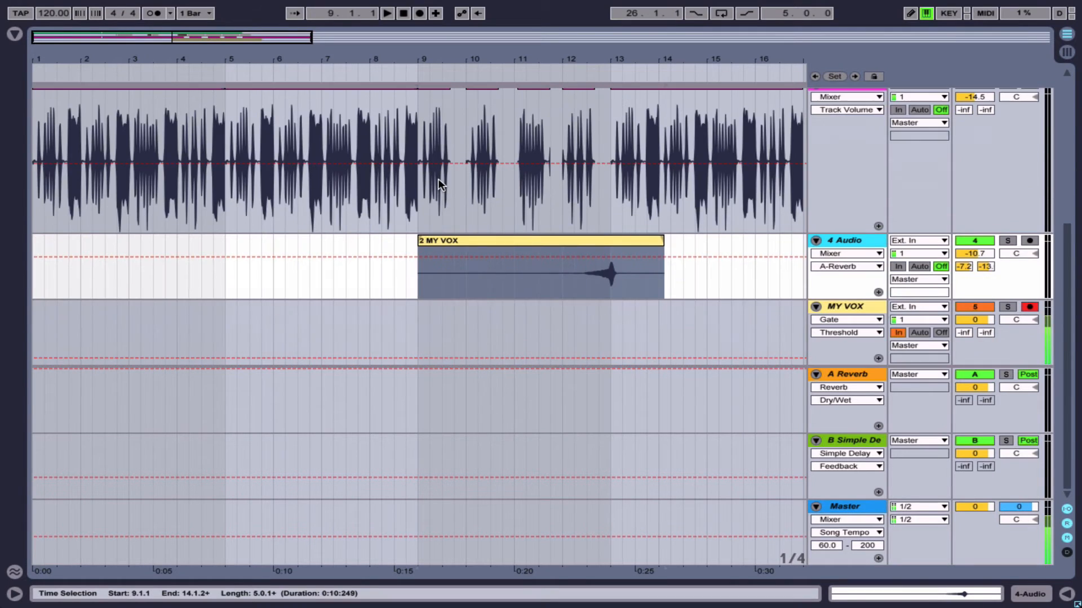
double_click(492, 243)
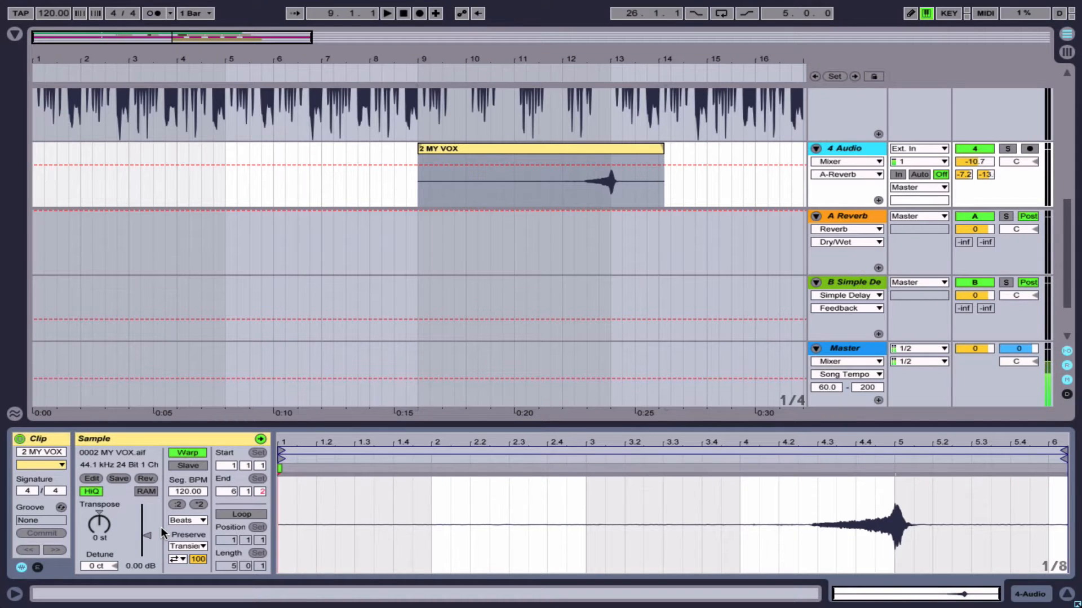
drag(145, 535, 100, 479)
double_click(150, 548)
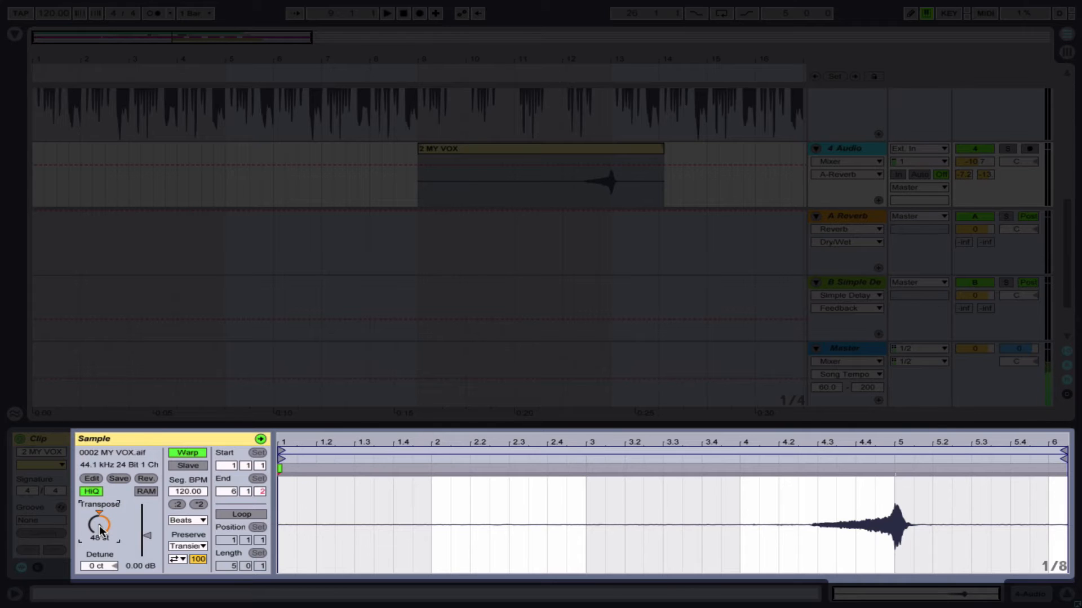
drag(100, 530, 101, 586)
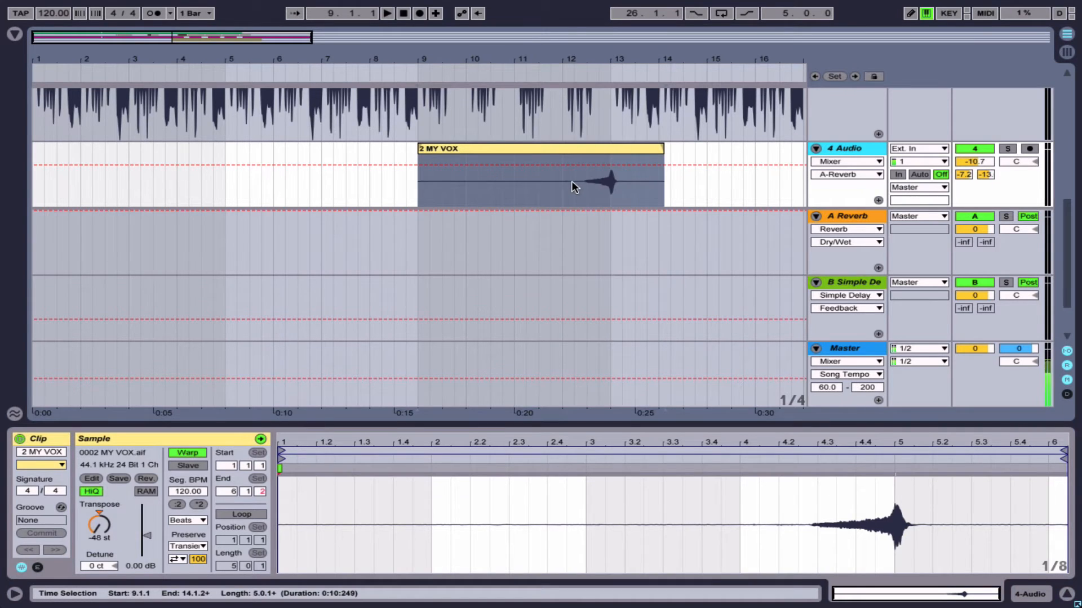
Step: Copy the 12.2.1 to 13.2.1 portion of the 2 MY VOX clip and paste it at 5.1.1 on the same track
drag(571, 181, 617, 177)
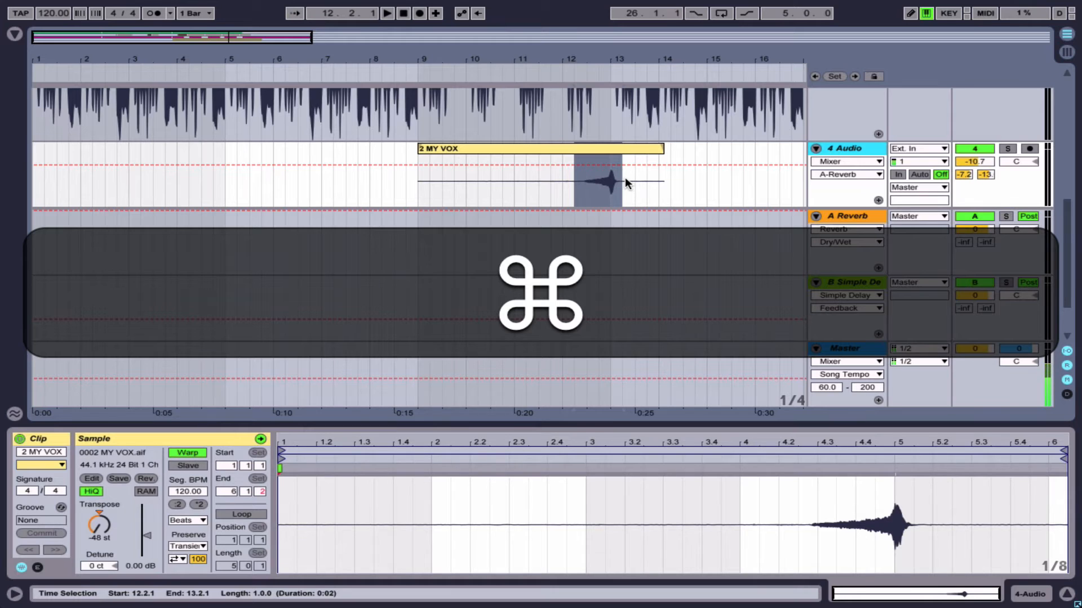
key(super+c)
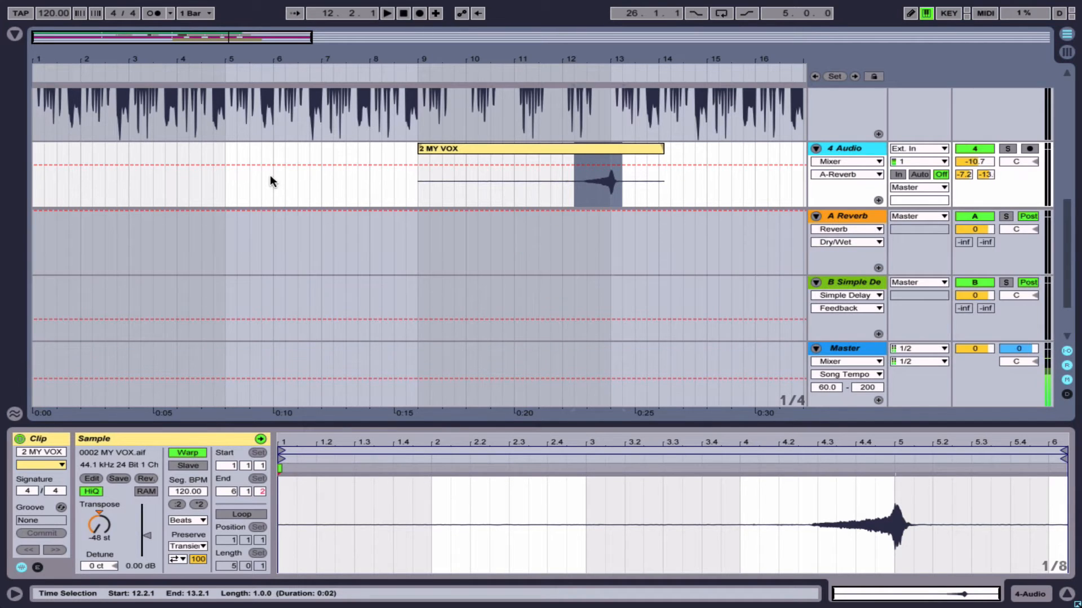
click(227, 178)
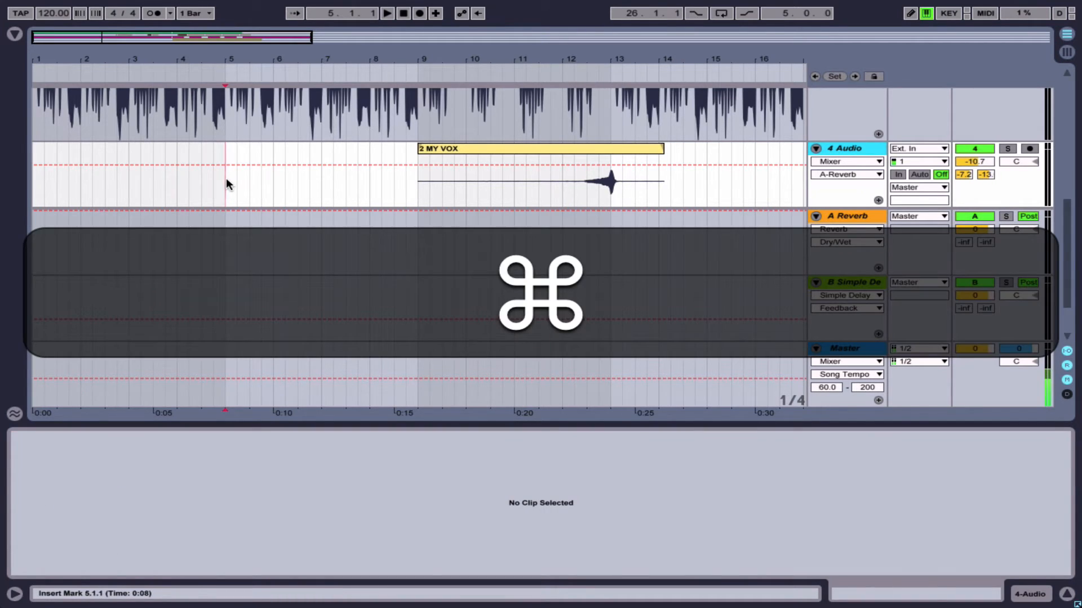
key(super+v)
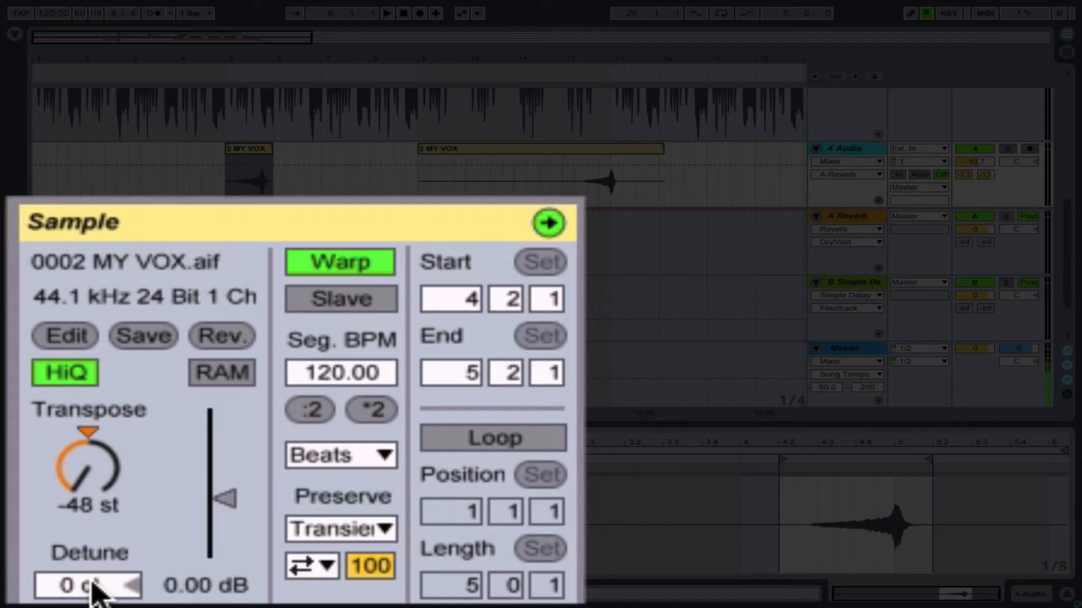
Step: Try detuning the pasted clip to 3 ct and -2 ct, resetting the detune to 0 ct each time
drag(93, 589, 92, 584)
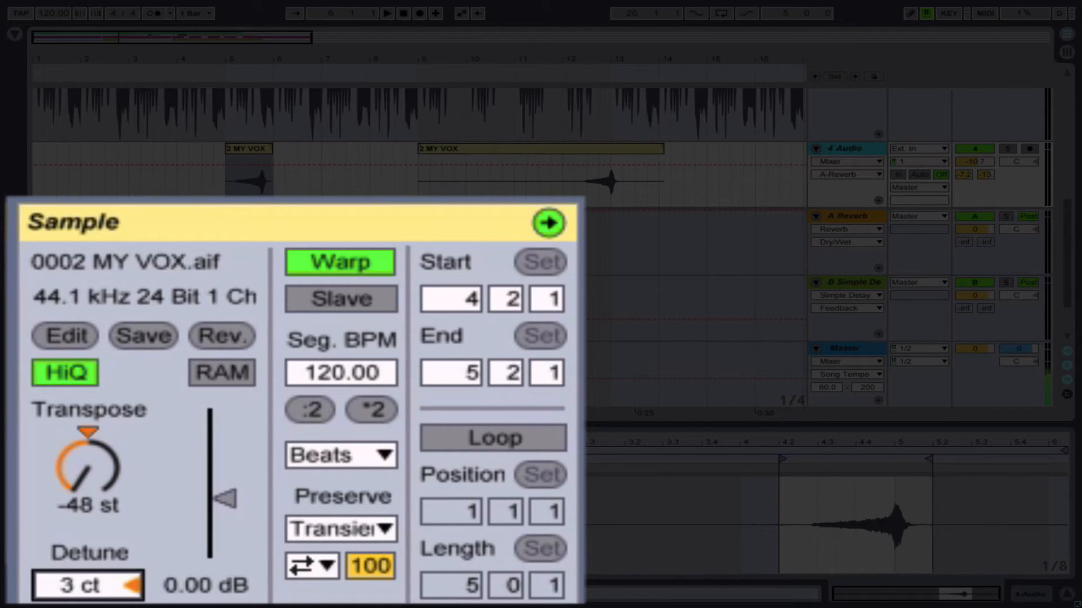
double_click(135, 586)
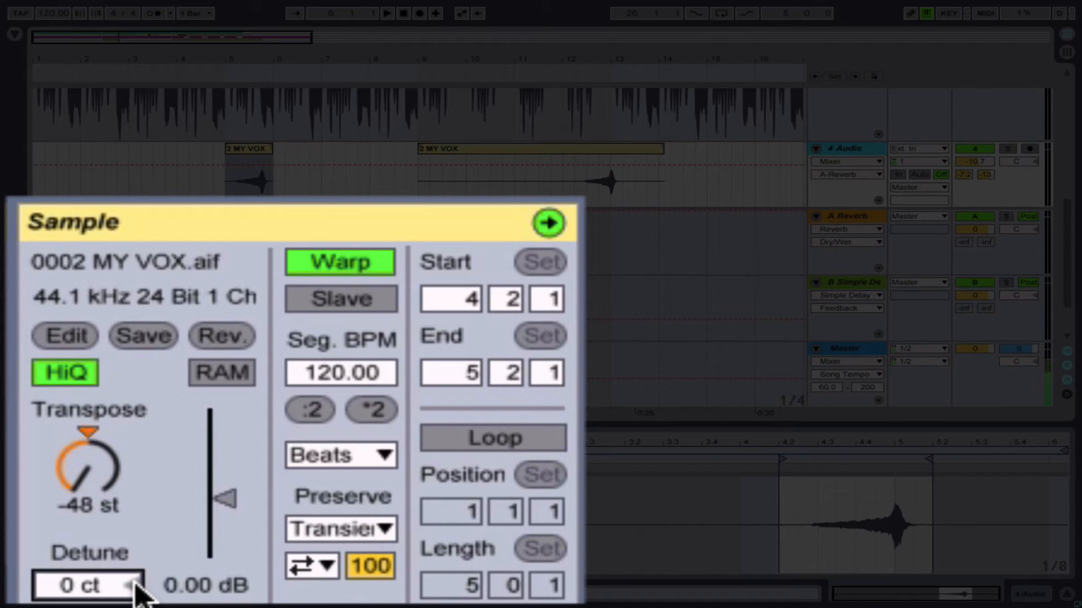
drag(84, 587, 120, 587)
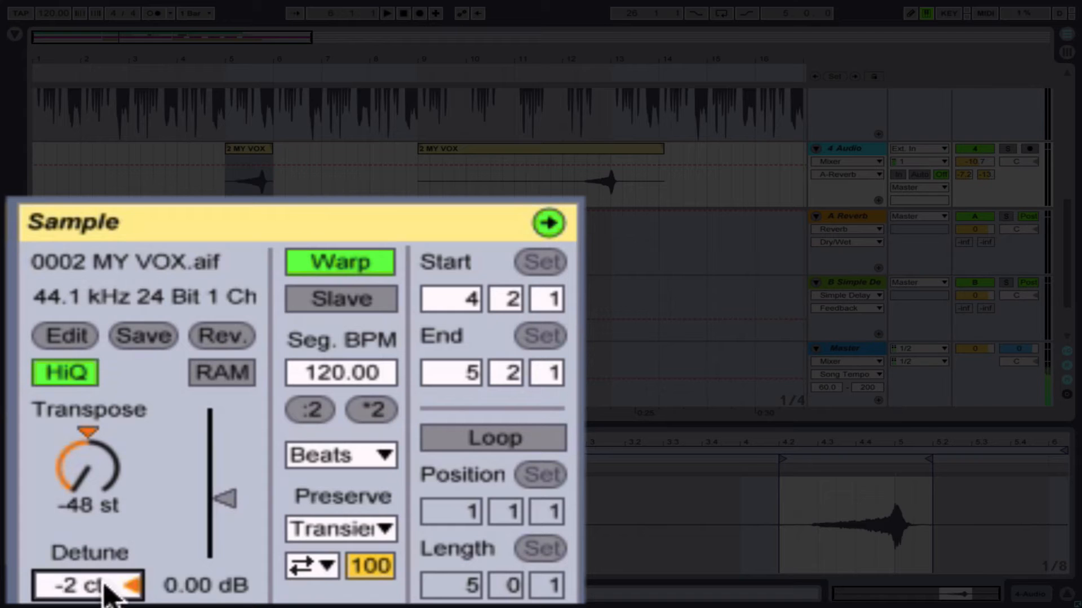
double_click(138, 587)
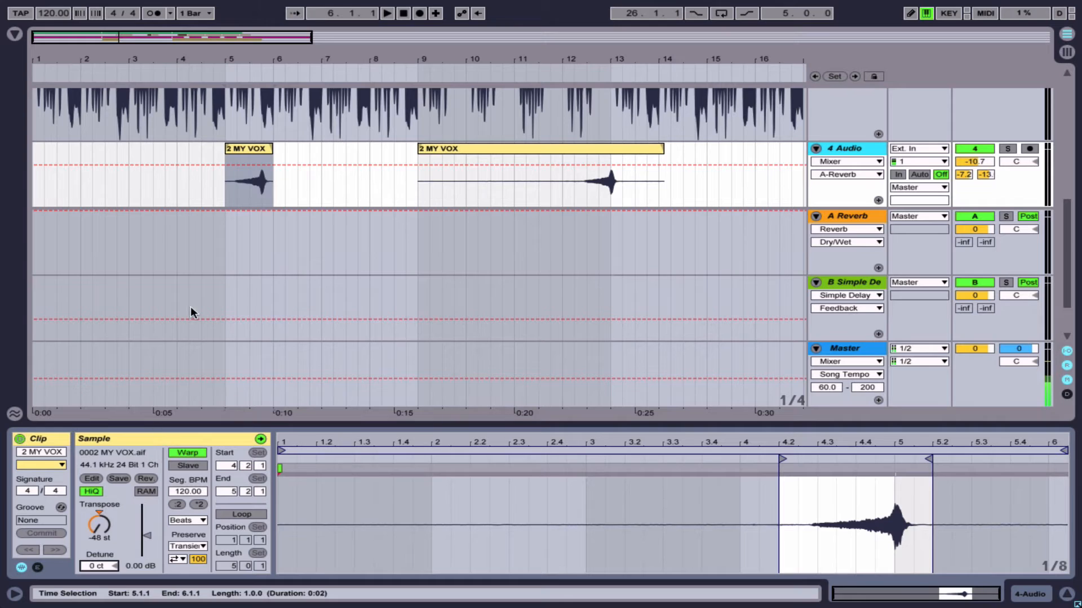
Step: Loop the arrangement over the bar 5 MY VOX clip and audition it with the 4 Audio track temporarily soloed, setting its transpose to -27 st
click(246, 147)
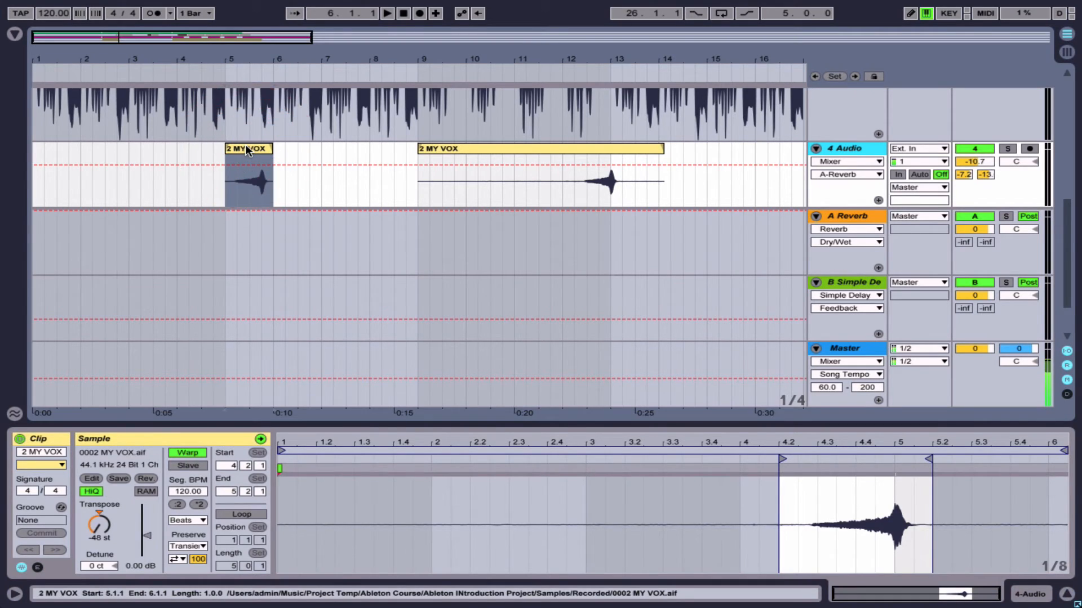
key(super+l)
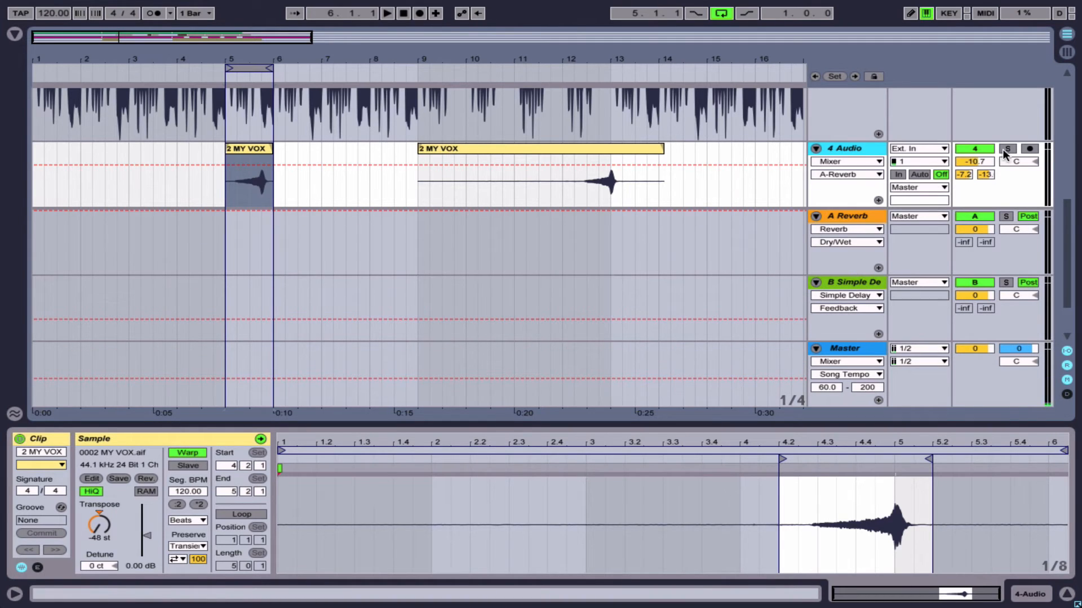
click(1006, 149)
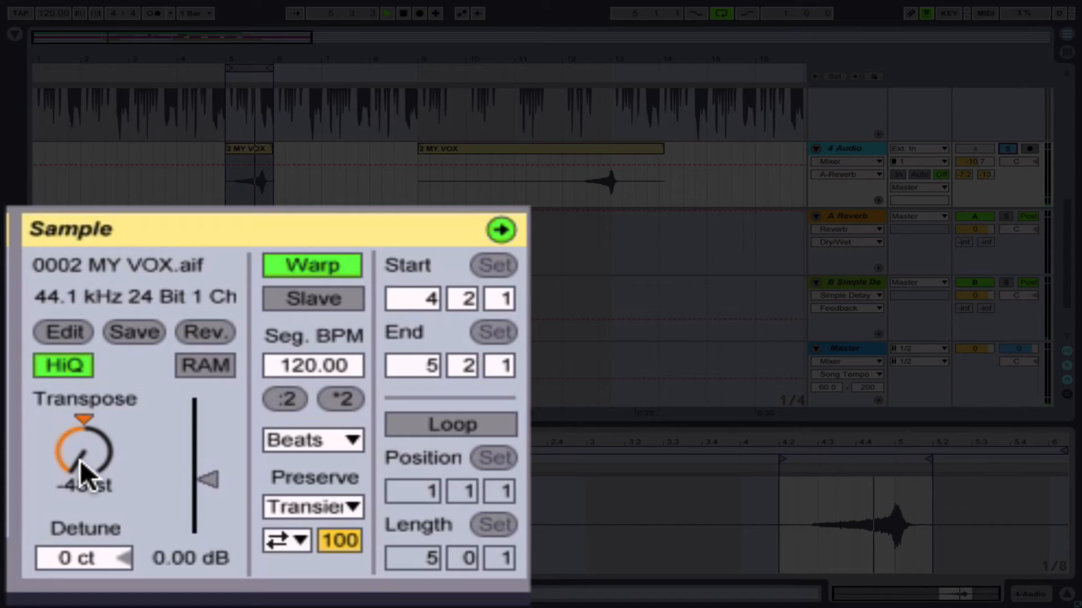
drag(98, 528, 80, 438)
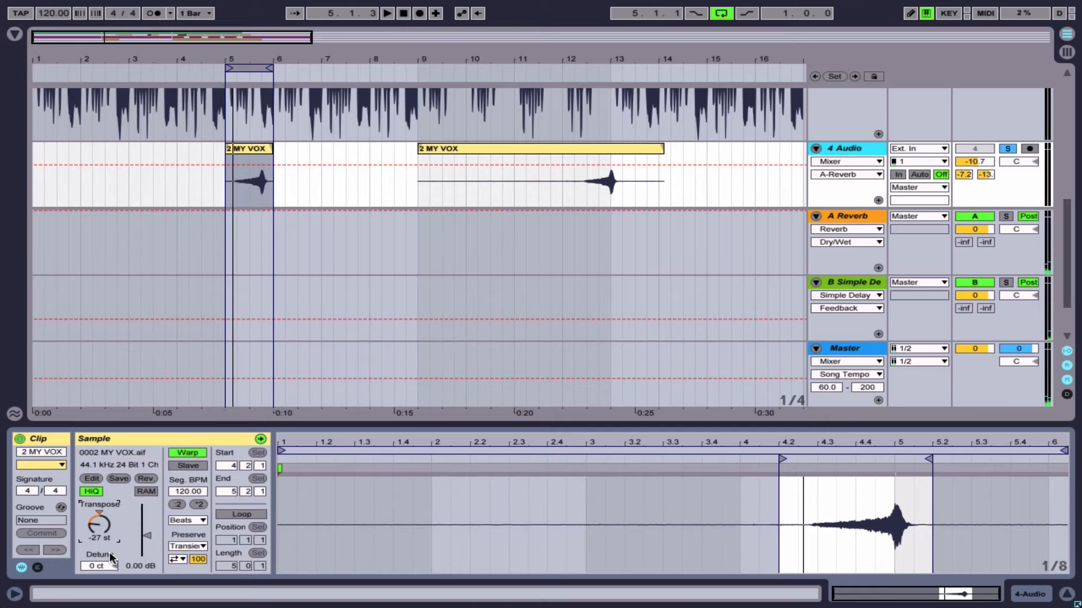
click(1008, 148)
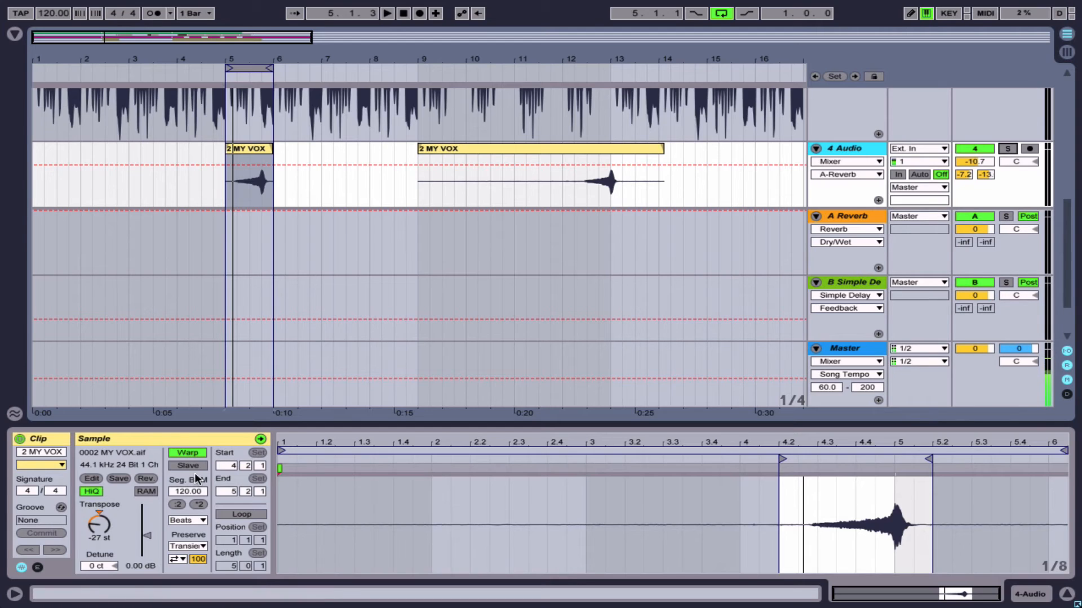
Step: Reset the bar 5 clip's transpose to 0 st, reverse its sample and play it back
click(98, 512)
key(Delete)
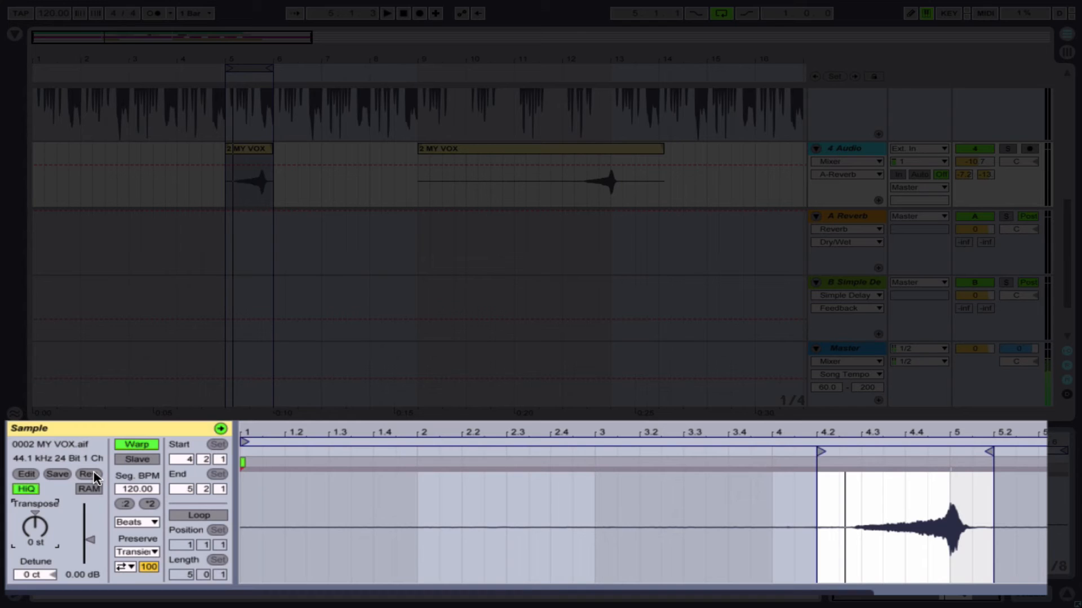
click(94, 475)
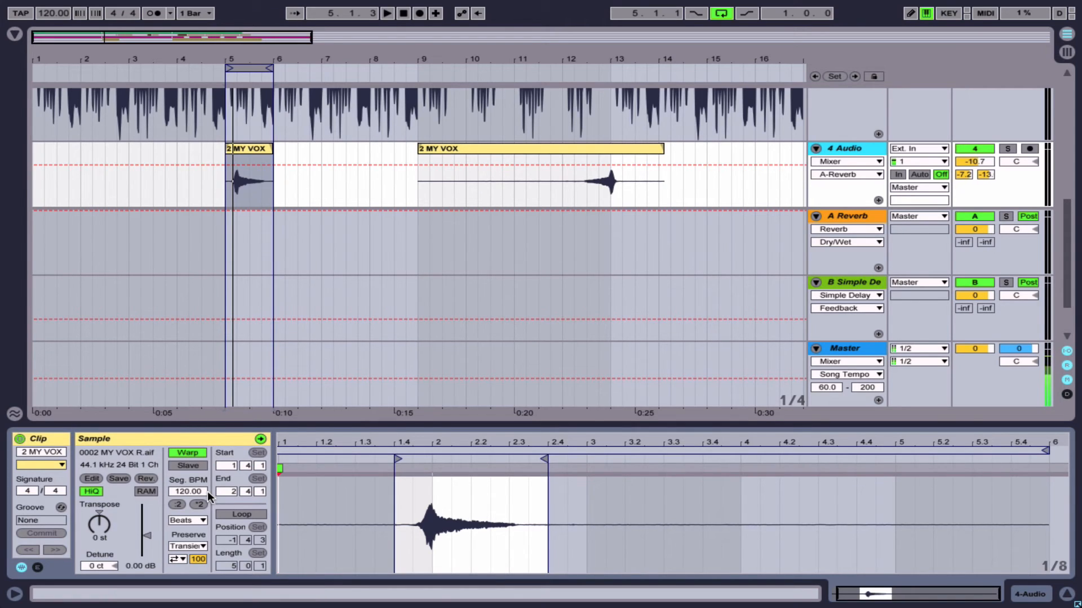
key(space)
key(space)
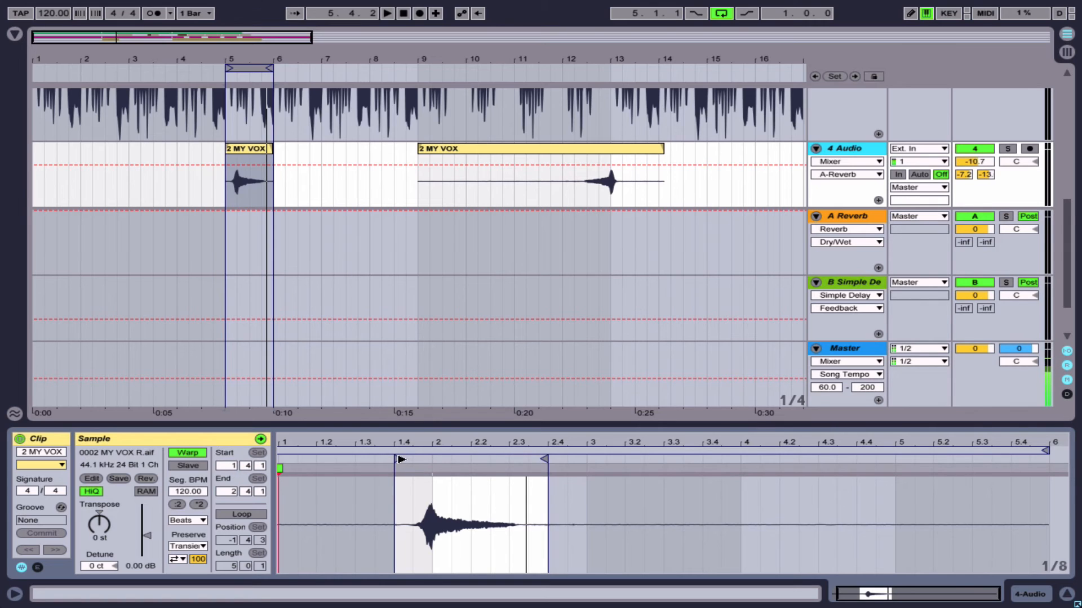
Step: Turn on looping for the reversed clip and set its loop to position 1.4.1 with a length of 1.0.0
mouse_move(400, 459)
mouse_down()
mouse_move(367, 460)
mouse_move(398, 459)
mouse_up()
mouse_move(538, 459)
mouse_down()
mouse_move(580, 459)
mouse_move(551, 464)
mouse_up()
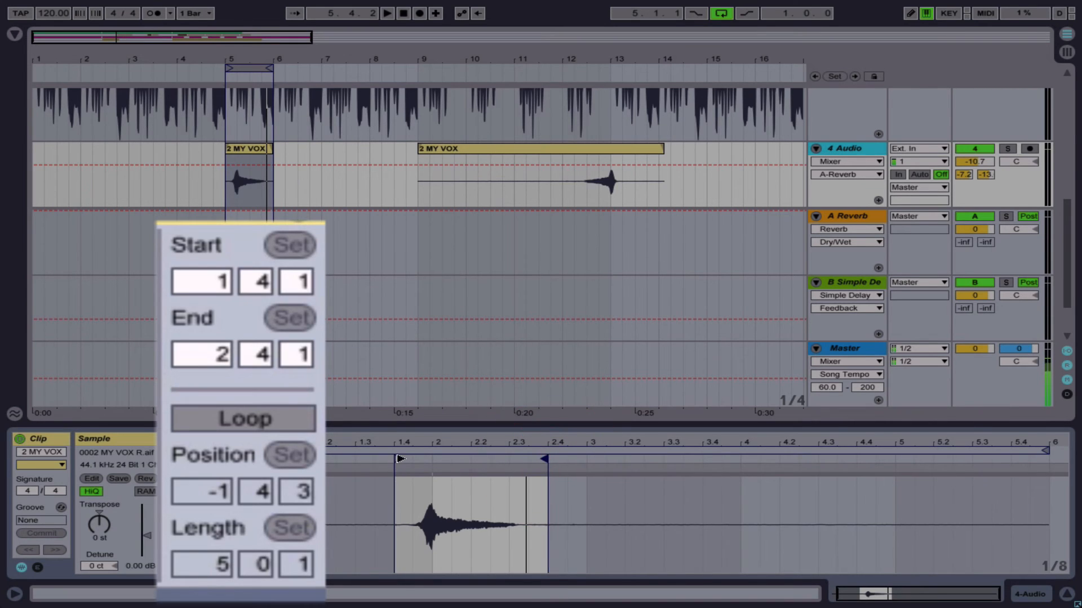
mouse_move(399, 459)
mouse_down()
mouse_move(375, 457)
mouse_move(420, 460)
mouse_move(398, 459)
mouse_up()
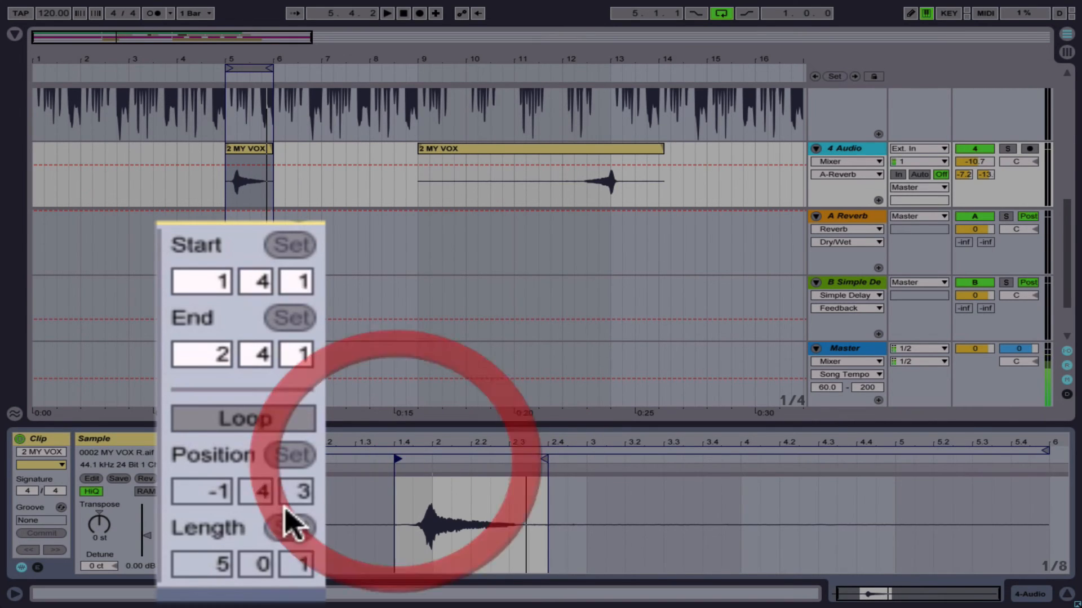
click(226, 427)
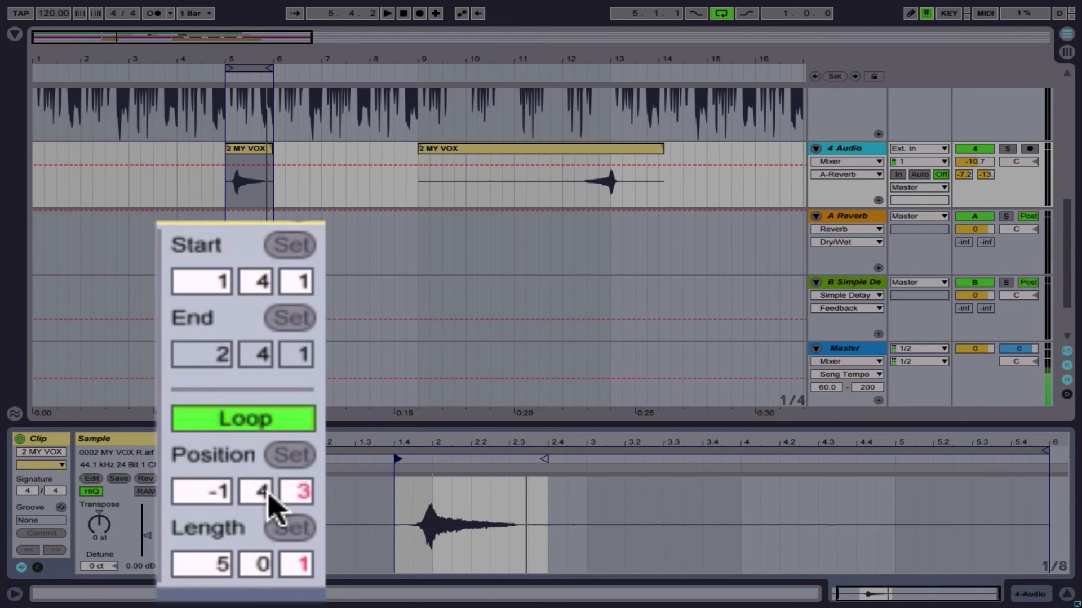
drag(395, 488, 539, 500)
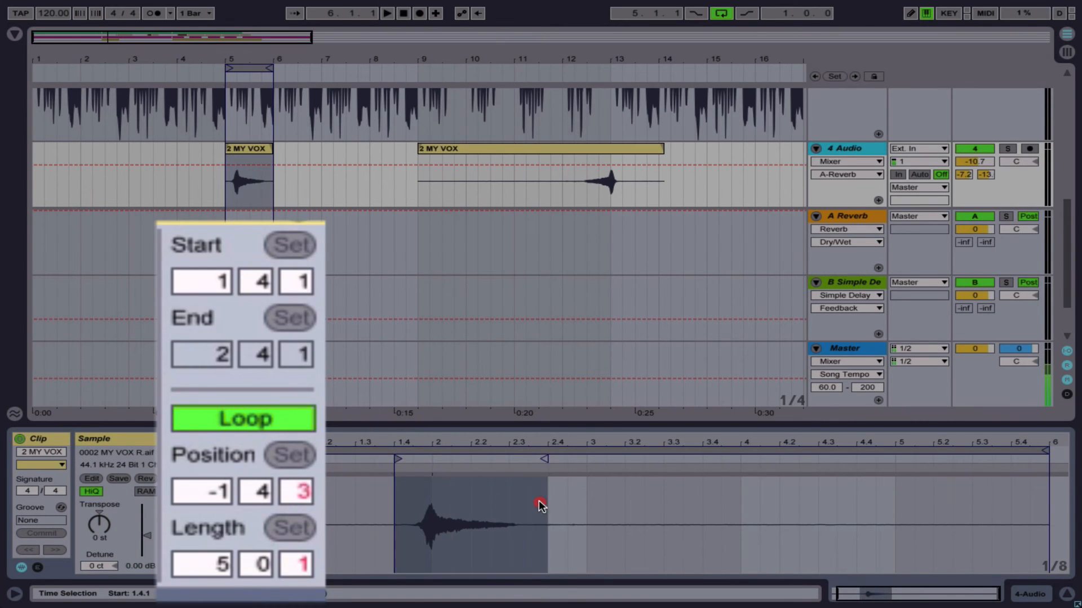
key(ctrl+l)
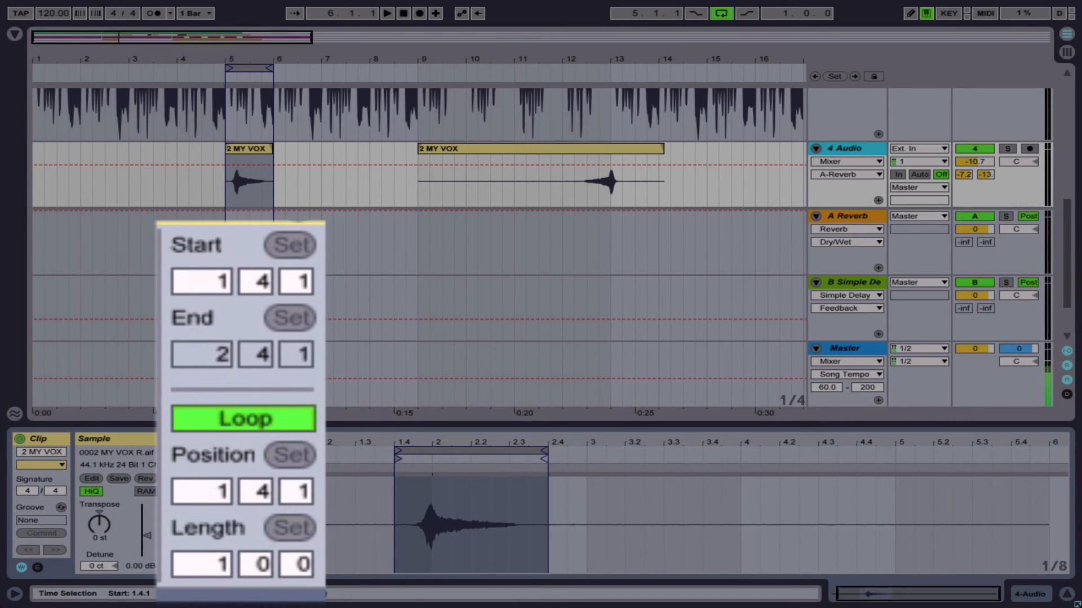